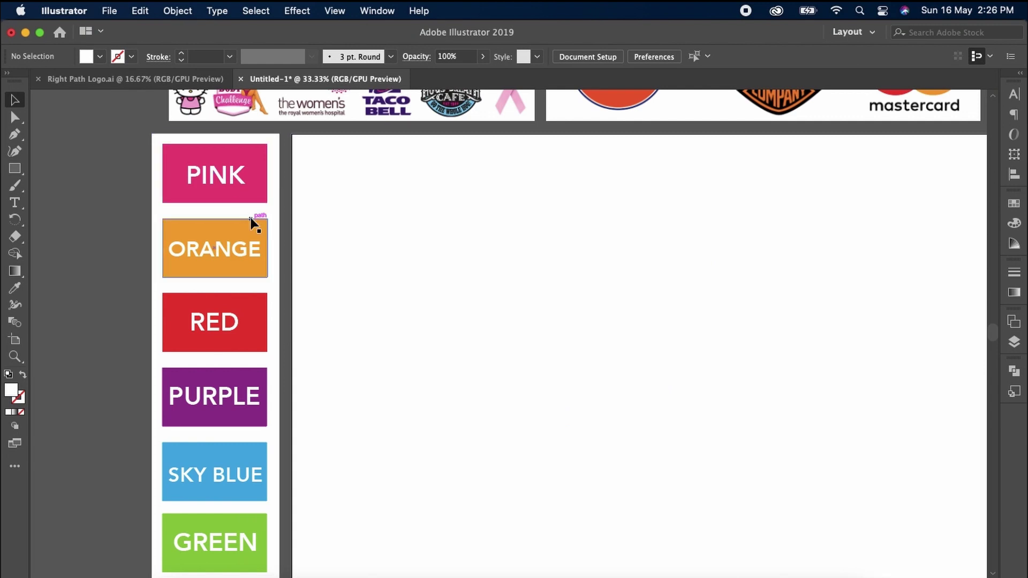
# Step: Fill the white rectangle beside the PINK swatch with that swatch's pink, sampled with the Eyedropper
pyautogui.click(314, 178)
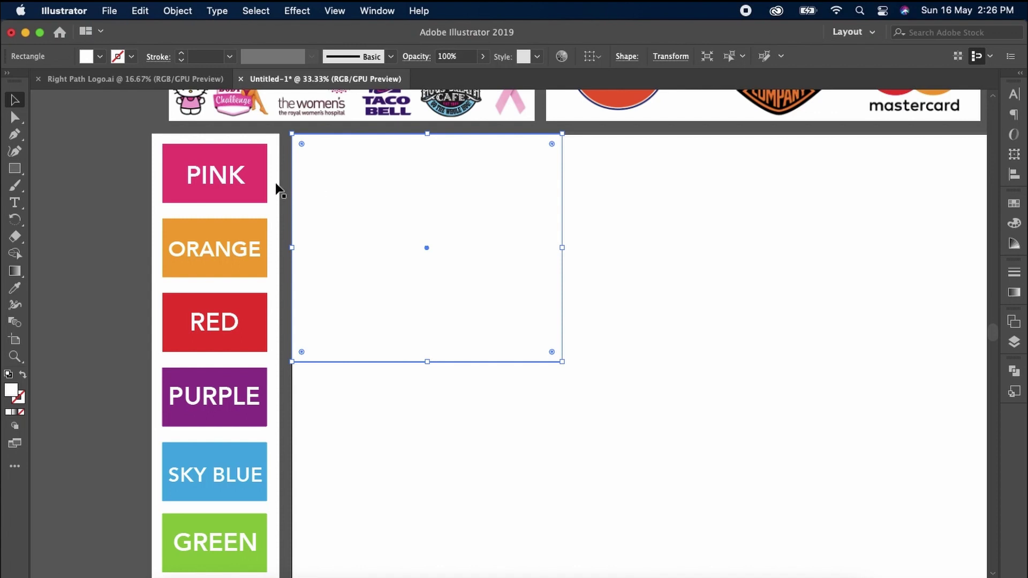
pyautogui.press('i')
pyautogui.click(261, 182)
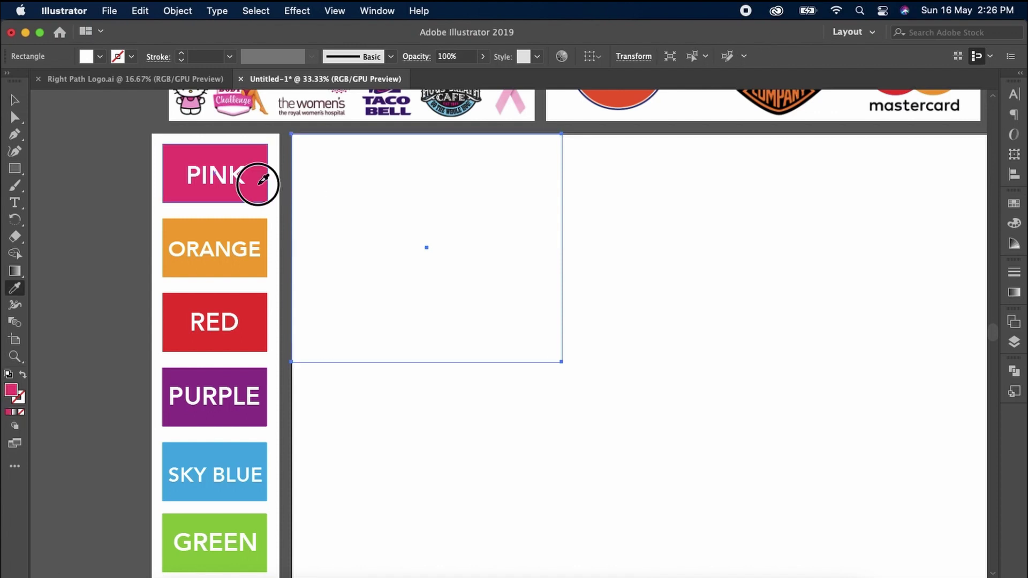
pyautogui.press('v')
pyautogui.click(136, 166)
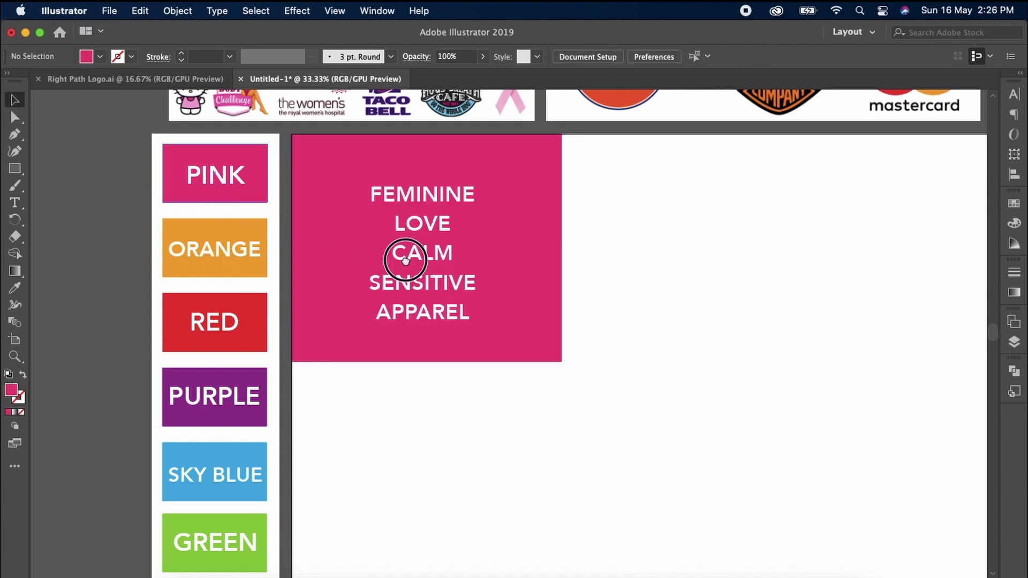
# Step: Examine the board of pink brand logos above the pink keyword panel
pyautogui.moveTo(405, 260); pyautogui.dragTo(485, 344)
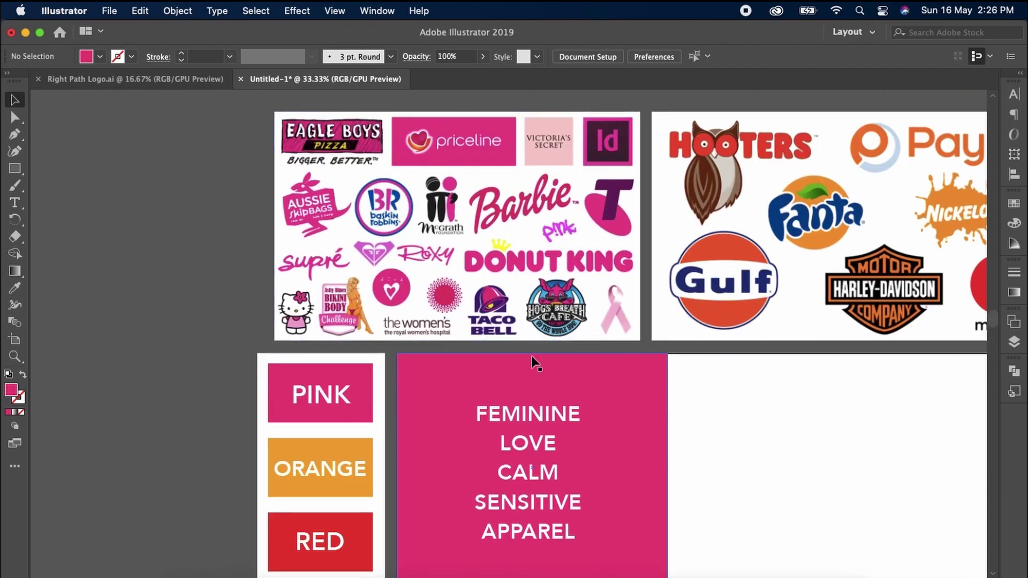
pyautogui.scroll(1, 531, 355)
pyautogui.moveTo(528, 290); pyautogui.dragTo(581, 356)
pyautogui.scroll(-5, 581, 356)
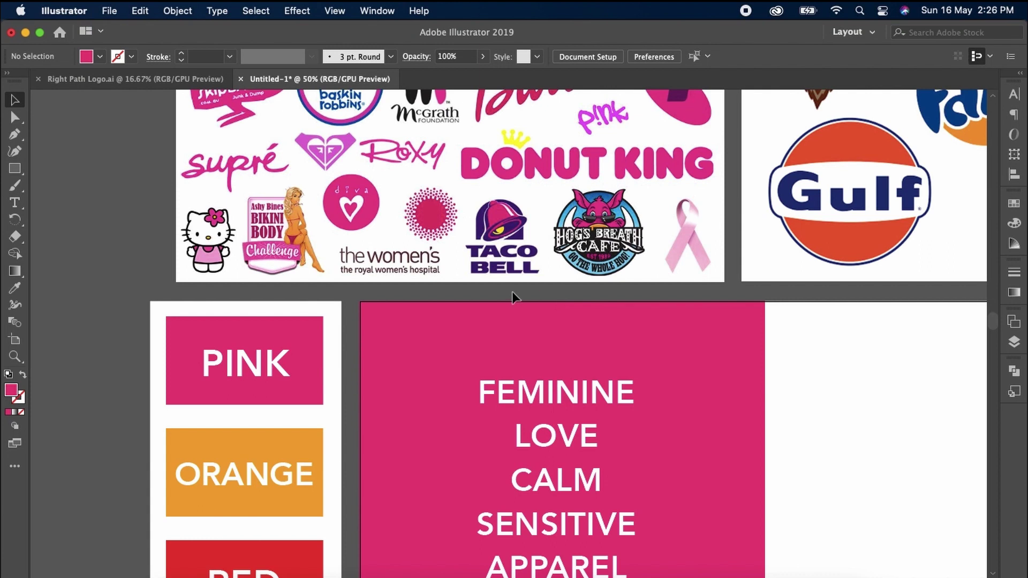
pyautogui.moveTo(512, 294); pyautogui.dragTo(541, 421)
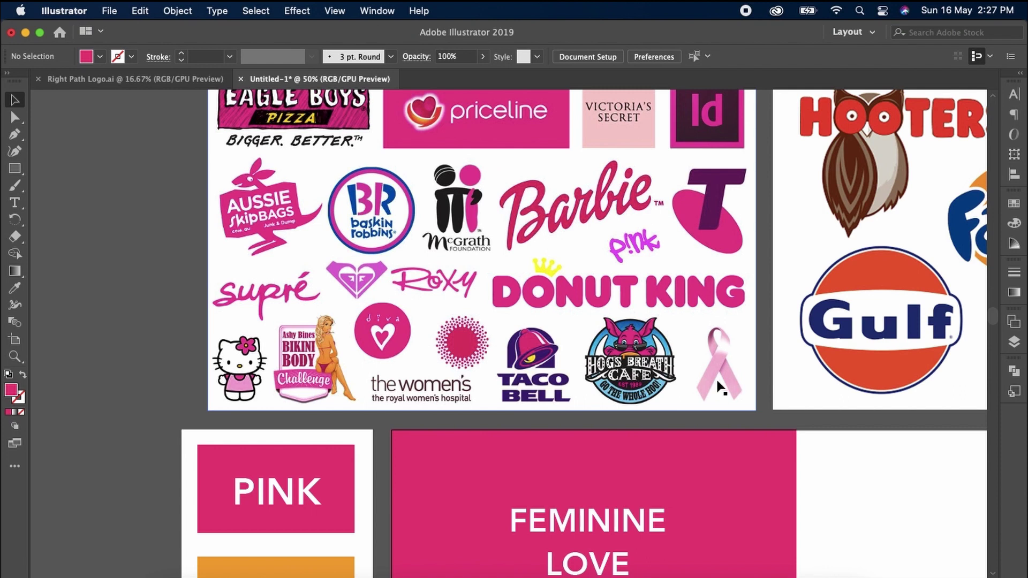
pyautogui.moveTo(665, 424); pyautogui.dragTo(649, 357)
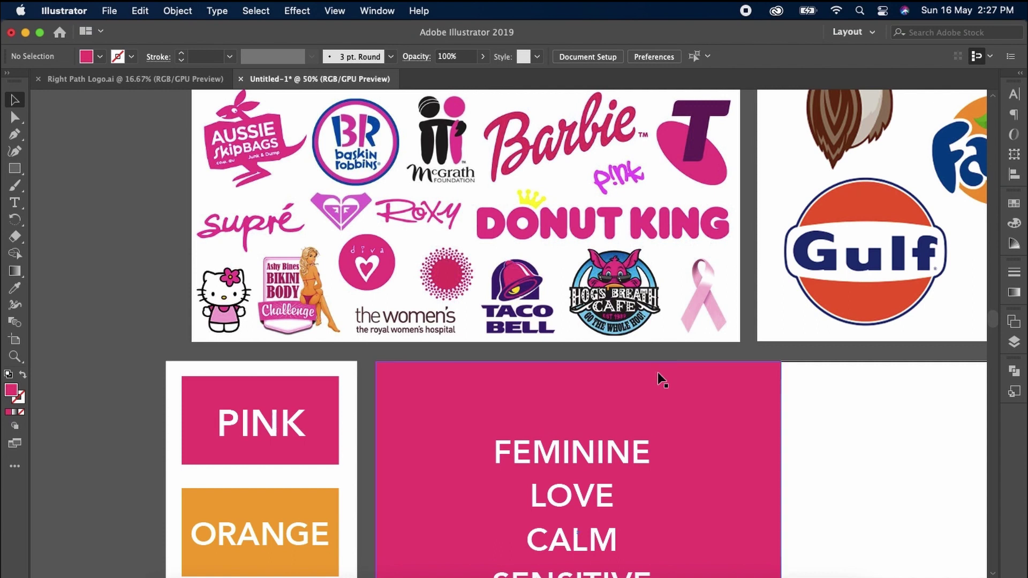
pyautogui.moveTo(650, 396); pyautogui.dragTo(604, 397)
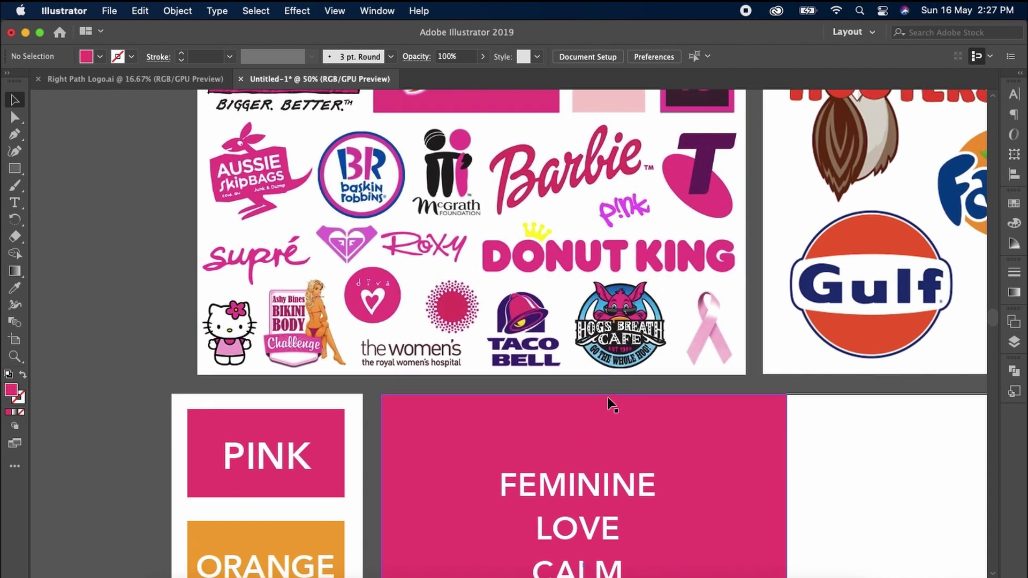
pyautogui.moveTo(556, 345)
pyautogui.mouseDown()
pyautogui.moveTo(580, 414)
pyautogui.moveTo(565, 358)
pyautogui.moveTo(550, 352)
pyautogui.mouseUp()
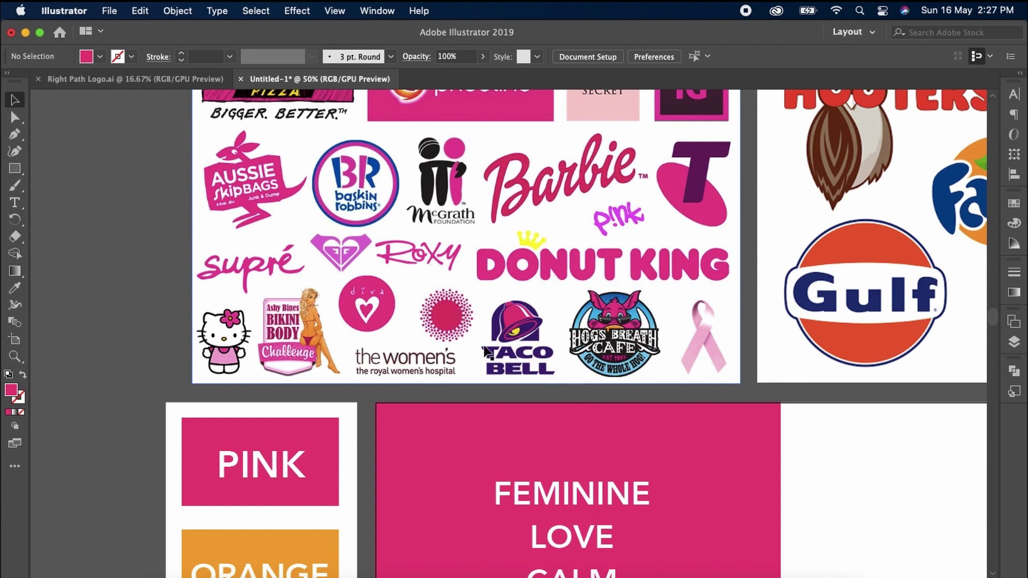
# Step: Fill the white rectangle adjoining the pink panel with the ORANGE swatch's colour using the Eyedropper
pyautogui.moveTo(544, 388); pyautogui.dragTo(475, 284)
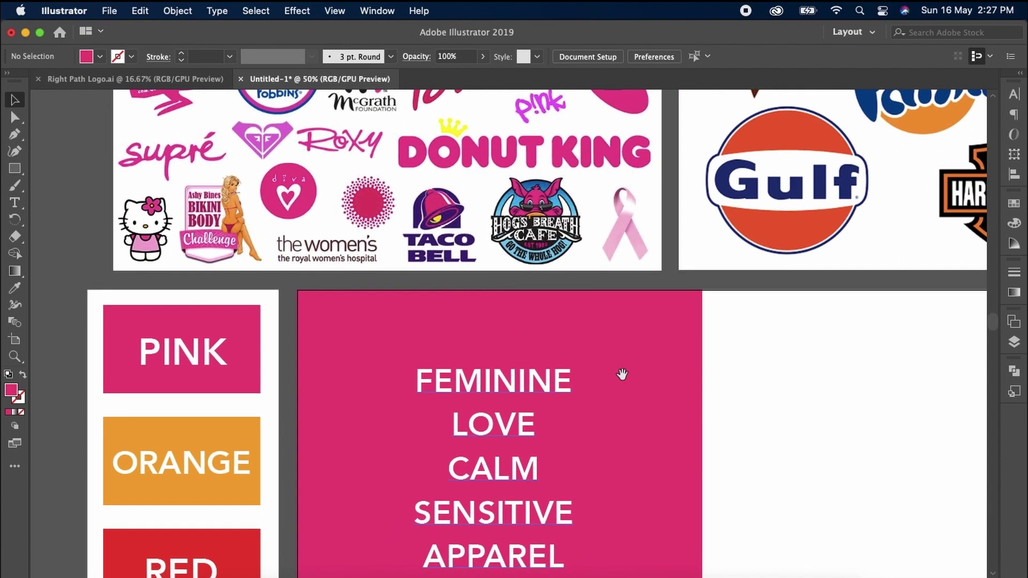
pyautogui.moveTo(624, 372); pyautogui.dragTo(532, 294)
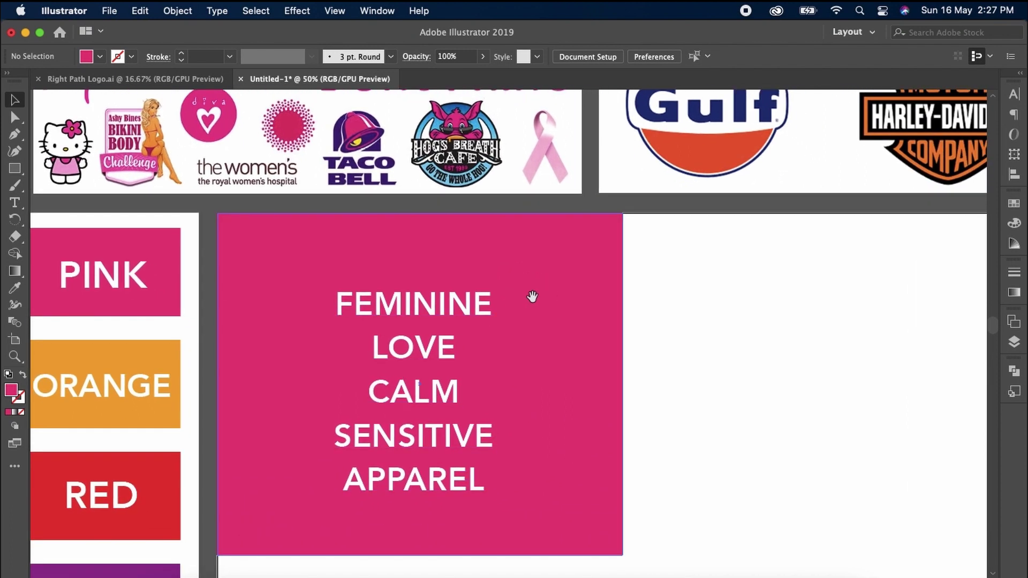
pyautogui.click(662, 263)
pyautogui.press('i')
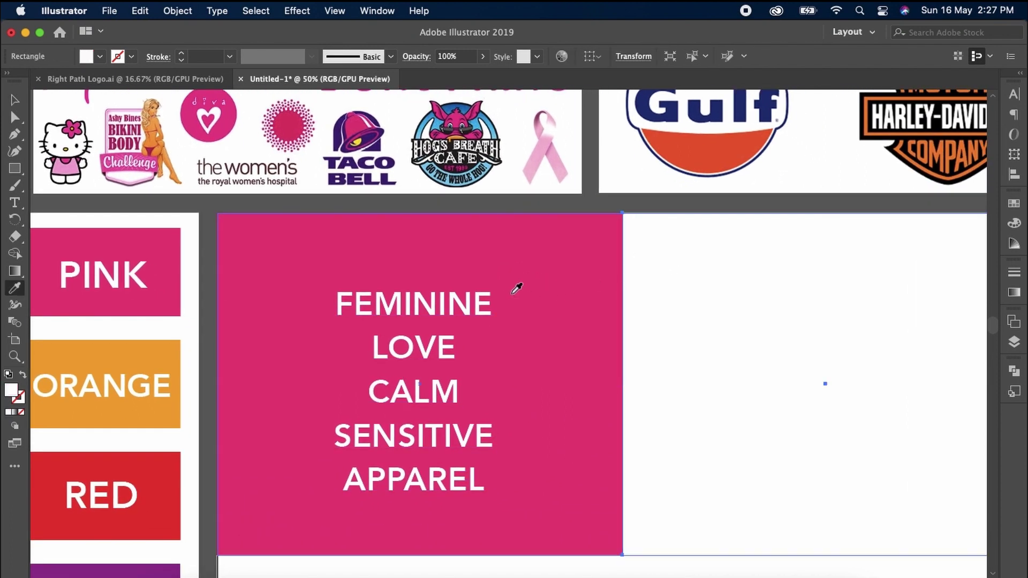
pyautogui.click(163, 347)
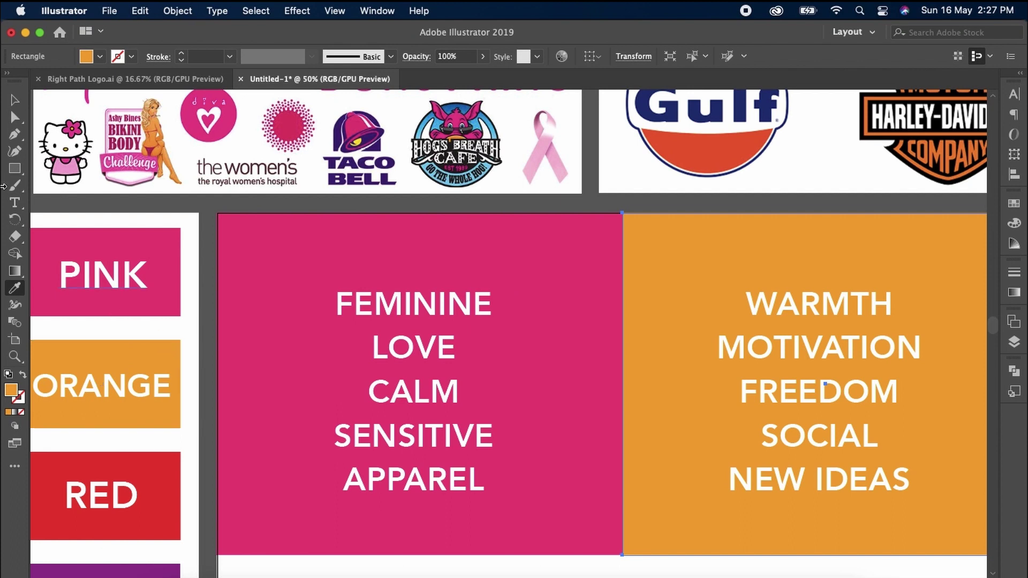
# Step: Delete the image of pink brand logos above the pink panel
pyautogui.press('v')
pyautogui.click(379, 177)
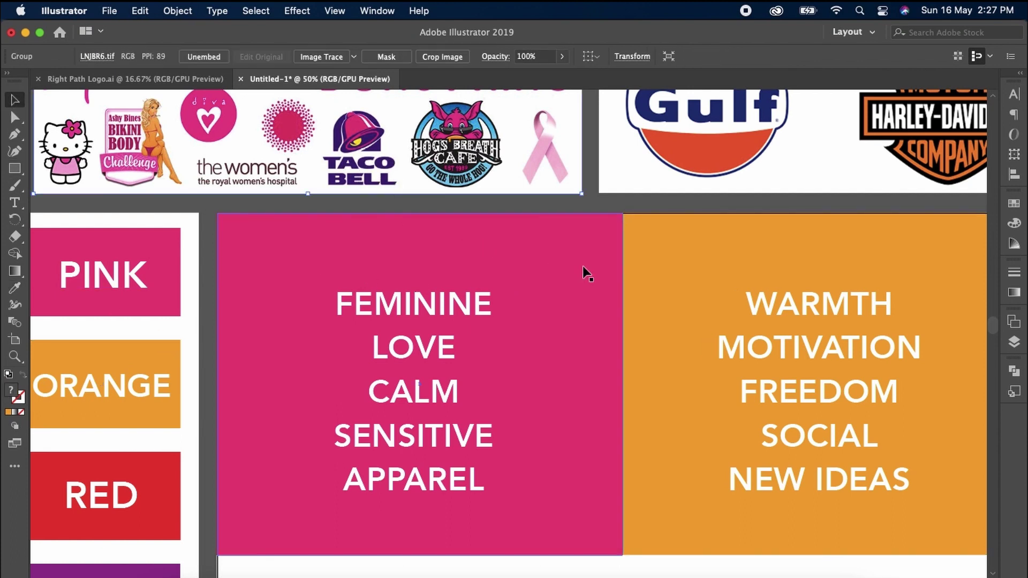
pyautogui.press('Delete')
# Step: Examine the board of orange brand logos and the keywords on the orange panel
pyautogui.moveTo(695, 282); pyautogui.dragTo(409, 310)
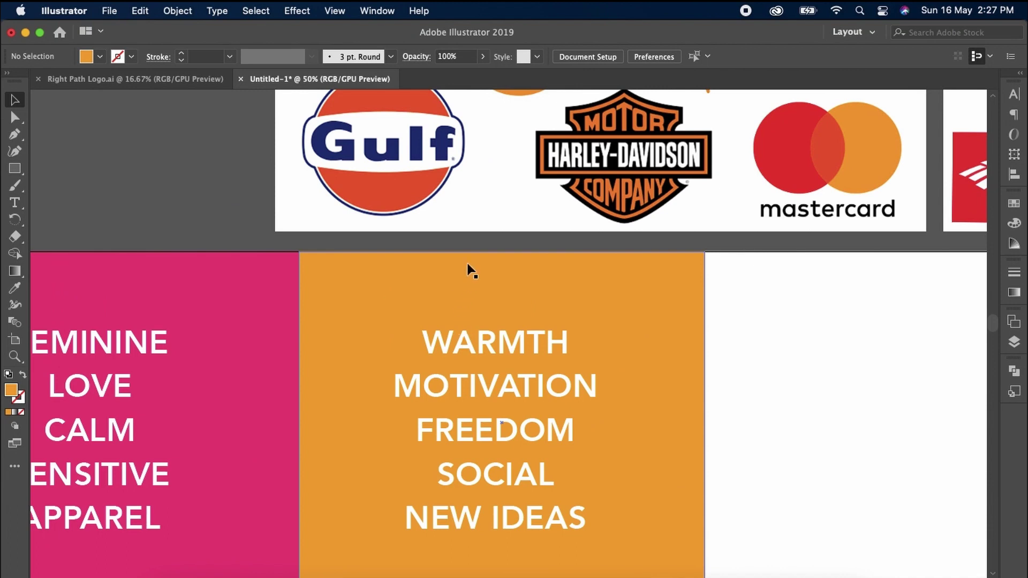
pyautogui.moveTo(475, 248); pyautogui.dragTo(475, 360)
pyautogui.moveTo(475, 294); pyautogui.dragTo(463, 378)
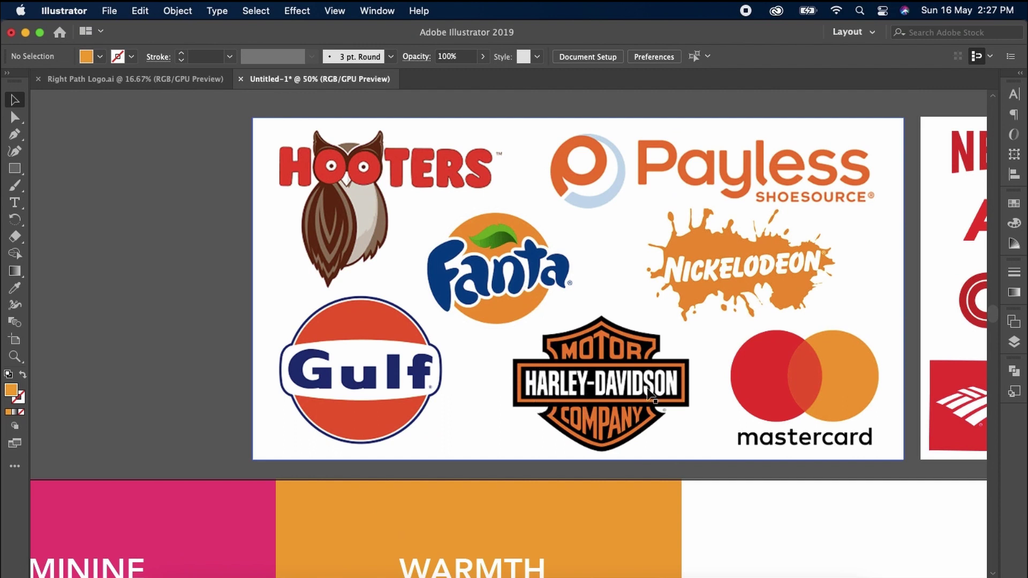
pyautogui.moveTo(673, 400); pyautogui.dragTo(693, 393)
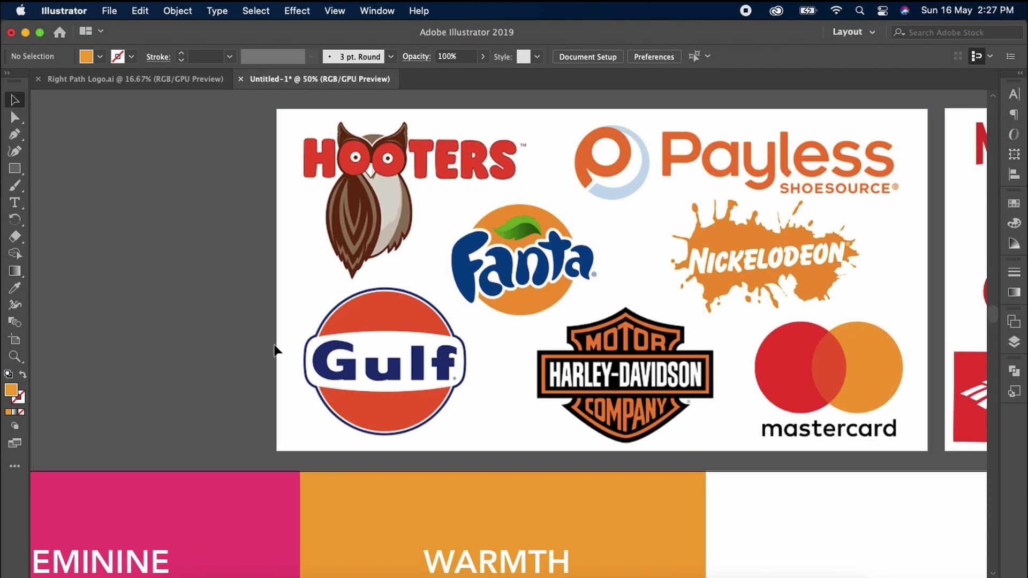
pyautogui.scroll(-5, 356, 402)
pyautogui.hscroll(2, 355, 402)
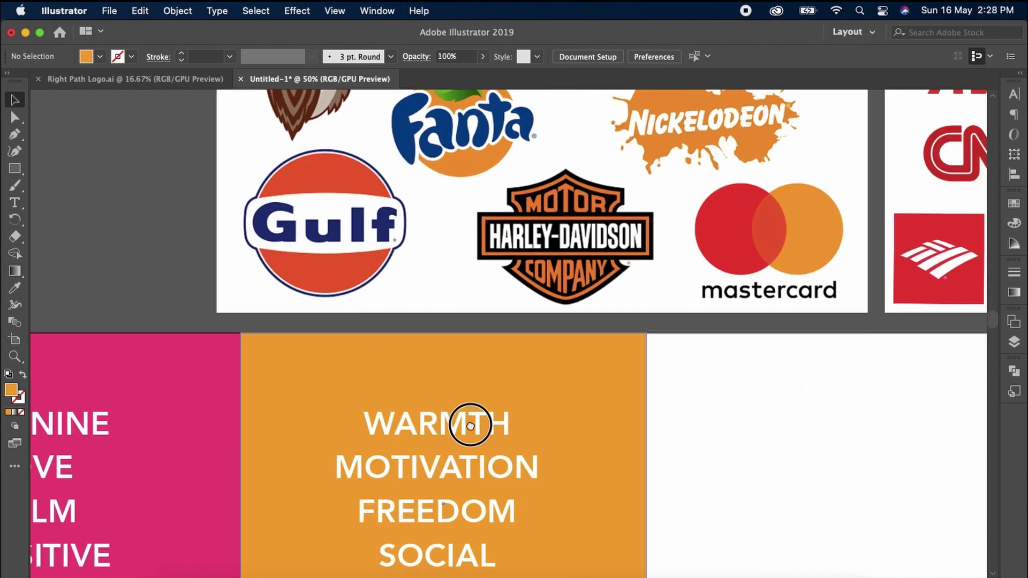
pyautogui.moveTo(470, 423); pyautogui.dragTo(551, 338)
# Step: Fill the white rectangle adjoining the orange panel with the RED swatch's colour using the Eyedropper
pyautogui.click(636, 349)
pyautogui.moveTo(636, 349); pyautogui.dragTo(495, 322)
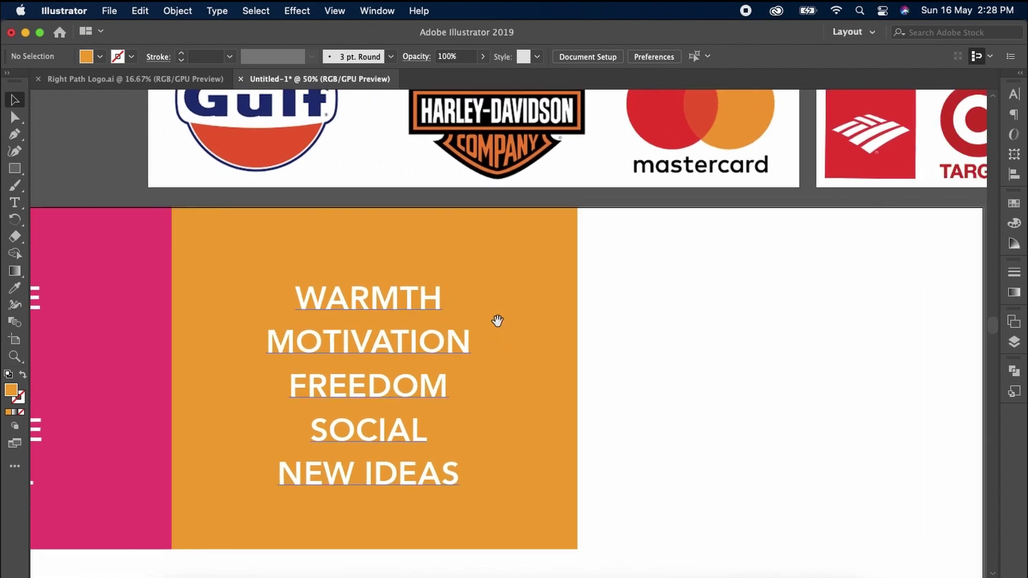
pyautogui.click(616, 275)
pyautogui.press('i')
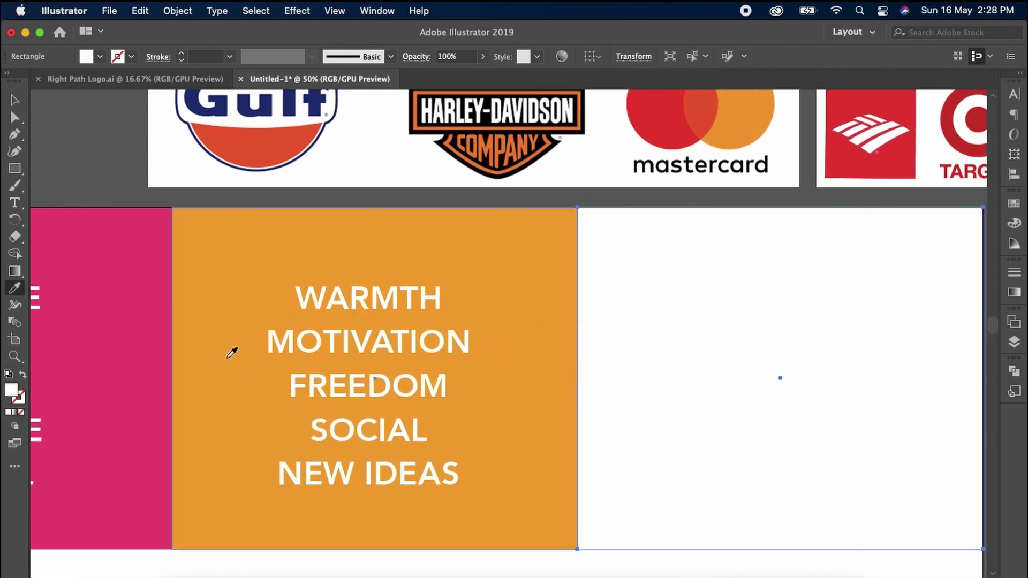
pyautogui.press('super+minus')
pyautogui.moveTo(372, 395); pyautogui.dragTo(427, 408)
pyautogui.click(205, 422)
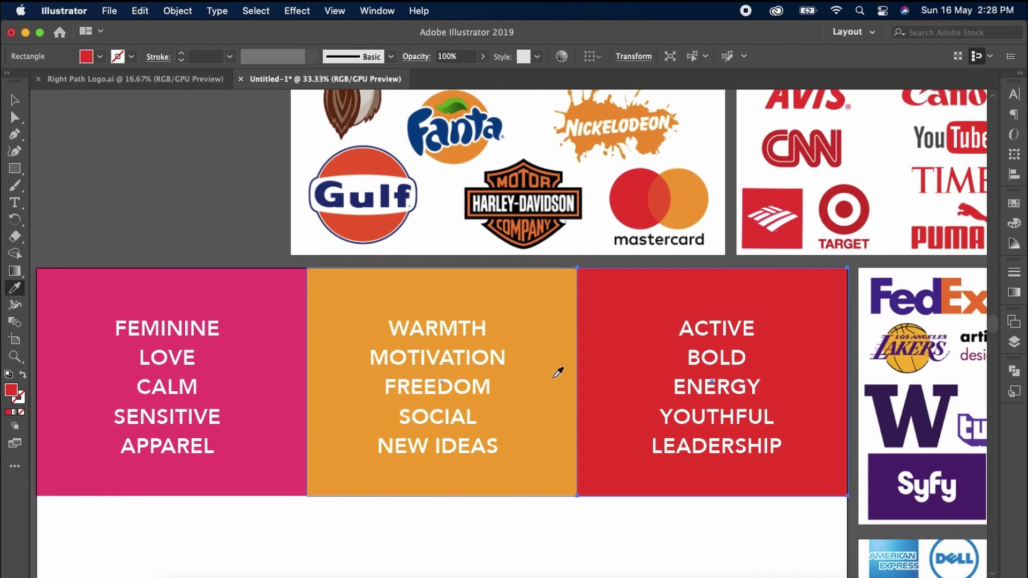
# Step: Delete the image of orange brand logos above the orange panel
pyautogui.press('v')
pyautogui.scroll(3, 614, 314)
pyautogui.hscroll(4, 615, 314)
pyautogui.click(481, 303)
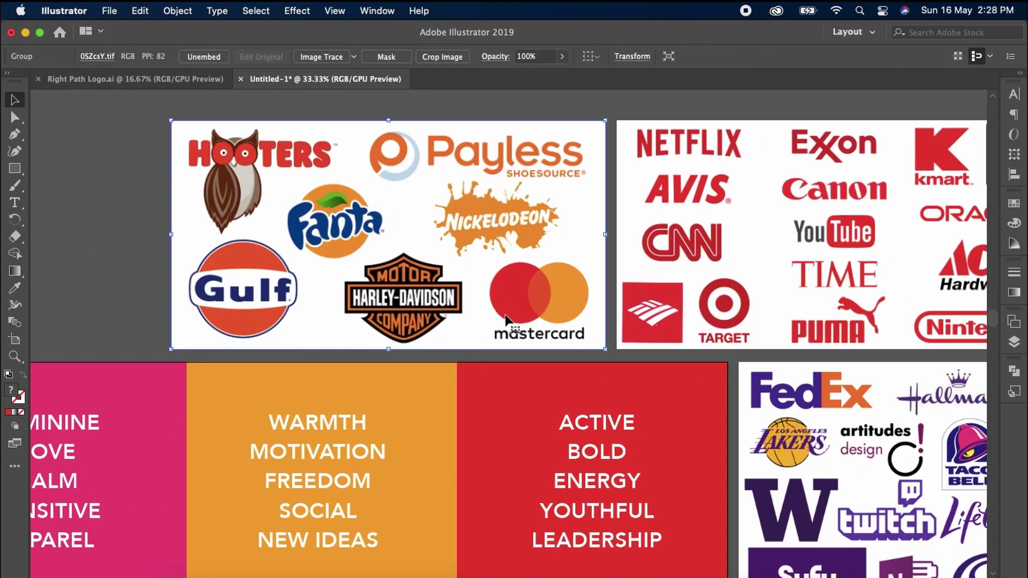
pyautogui.press('Delete')
# Step: Examine the board of red brand logos and the keywords on the red panel
pyautogui.moveTo(693, 386); pyautogui.dragTo(459, 403)
pyautogui.scroll(1, 467, 340)
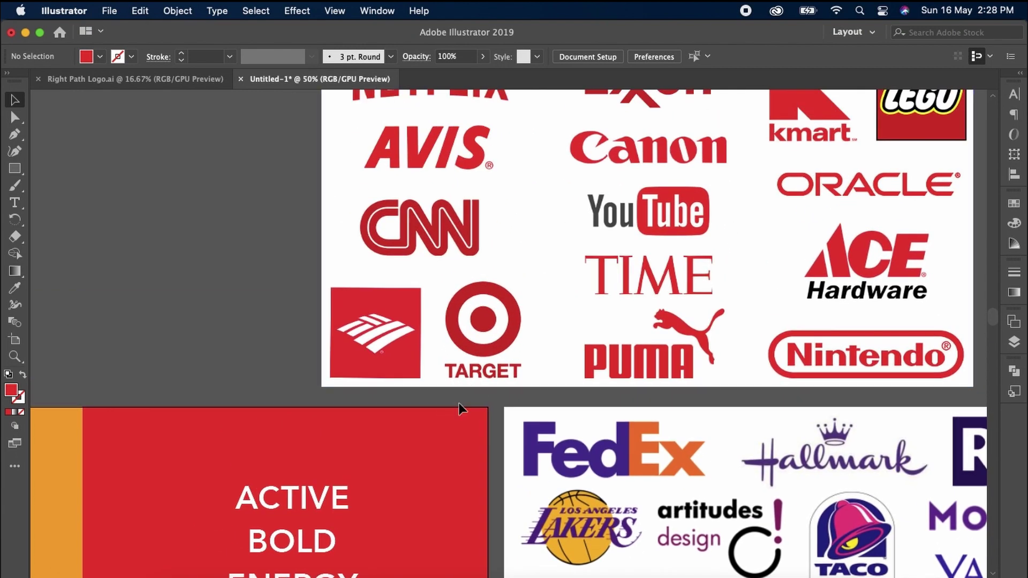
pyautogui.moveTo(432, 353); pyautogui.dragTo(432, 399)
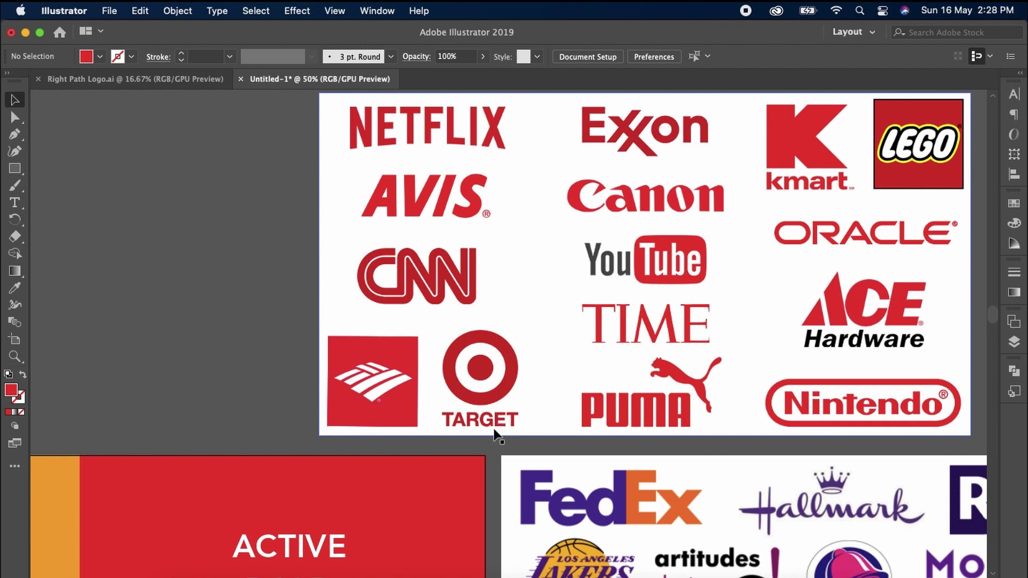
pyautogui.moveTo(496, 478); pyautogui.dragTo(488, 362)
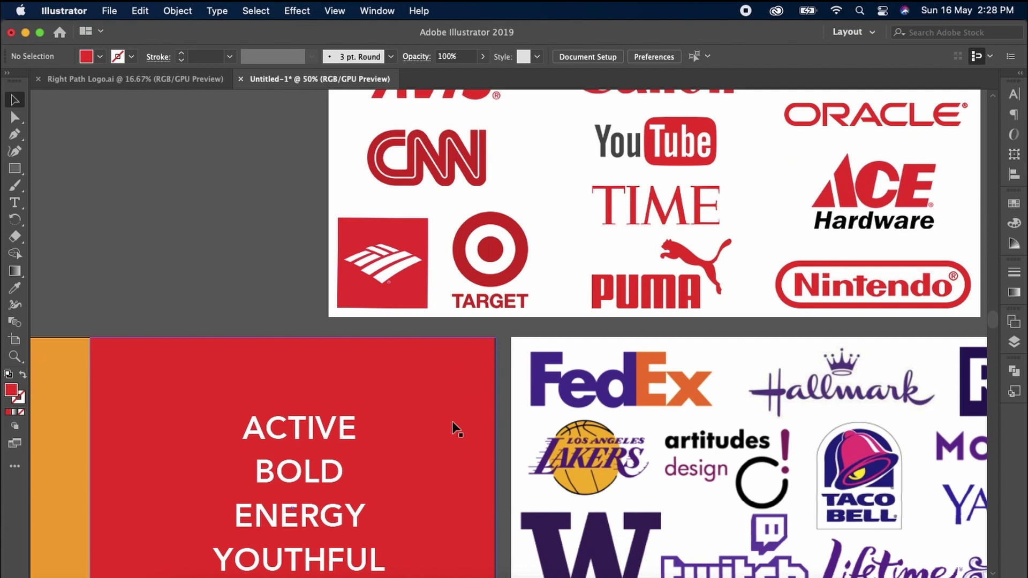
pyautogui.moveTo(517, 338); pyautogui.dragTo(491, 482)
pyautogui.moveTo(521, 385); pyautogui.dragTo(455, 413)
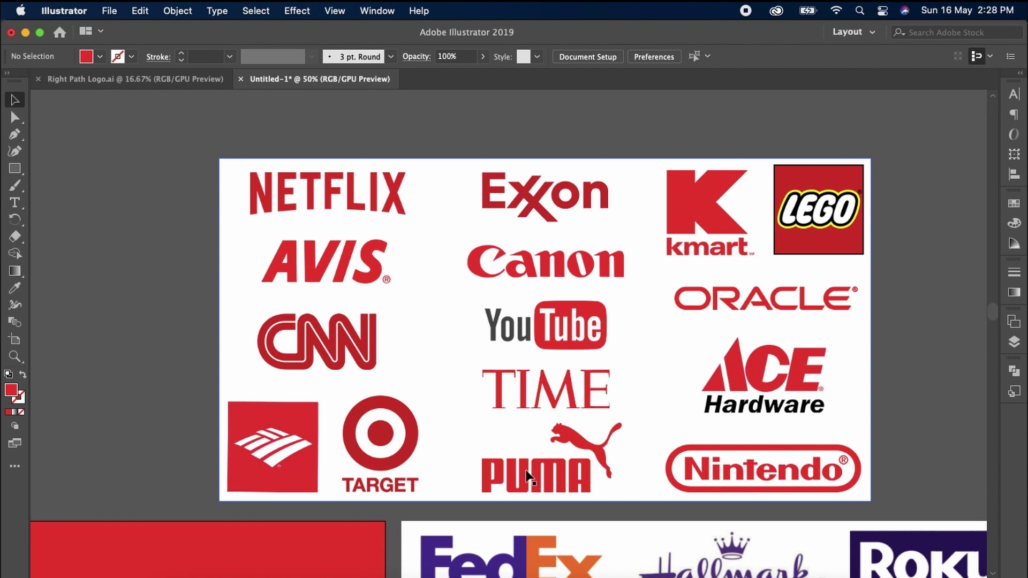
pyautogui.moveTo(466, 482); pyautogui.dragTo(554, 399)
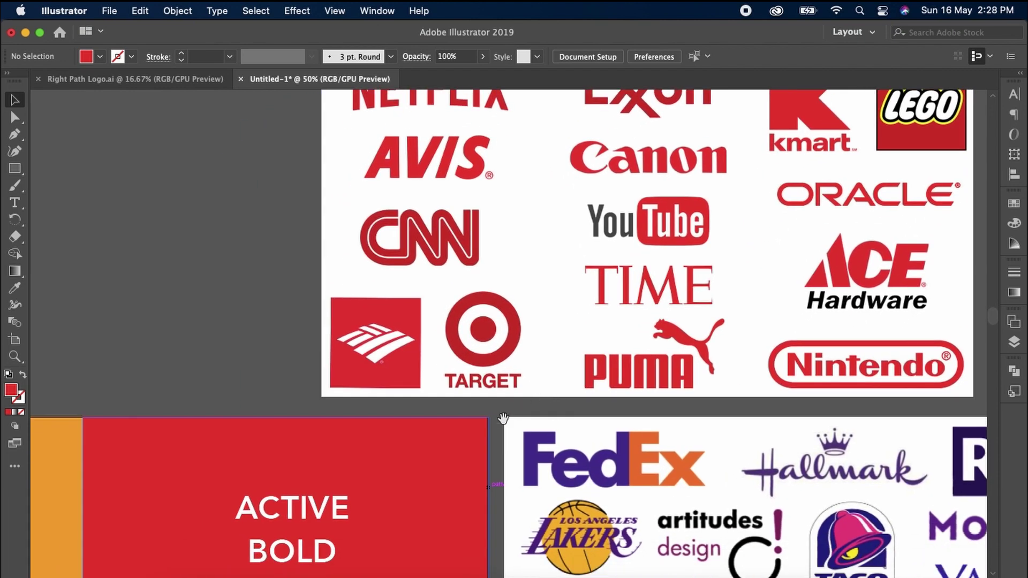
pyautogui.moveTo(525, 481); pyautogui.dragTo(635, 355)
pyautogui.moveTo(475, 489); pyautogui.dragTo(561, 399)
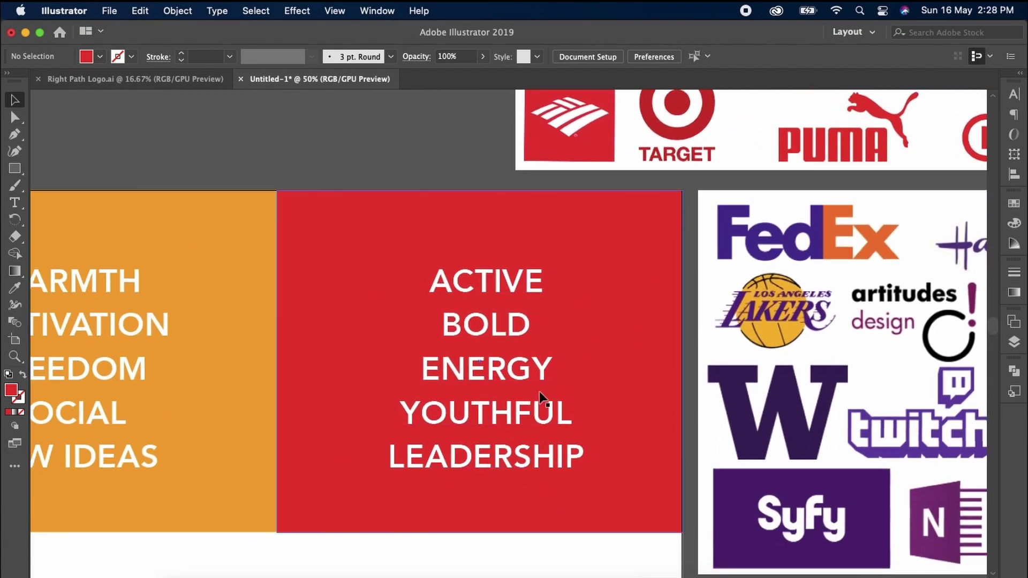
pyautogui.moveTo(562, 259); pyautogui.dragTo(639, 304)
pyautogui.scroll(-1, 639, 305)
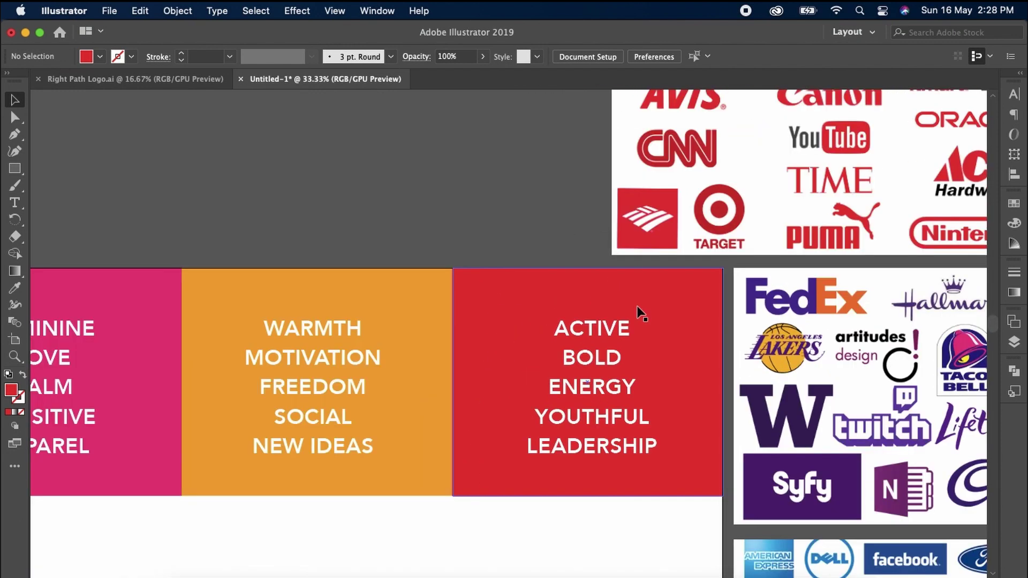
# Step: Fill the white rectangle below the pink panel with the PURPLE swatch's colour using the Eyedropper
pyautogui.moveTo(578, 318); pyautogui.dragTo(707, 215)
pyautogui.moveTo(484, 318); pyautogui.dragTo(597, 285)
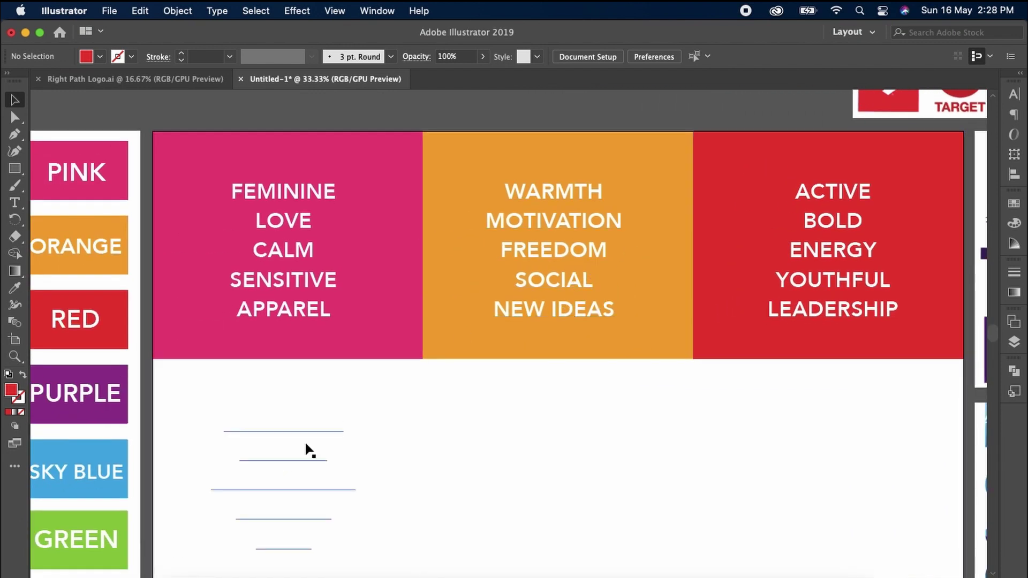
pyautogui.click(284, 381)
pyautogui.press('i')
pyautogui.click(97, 393)
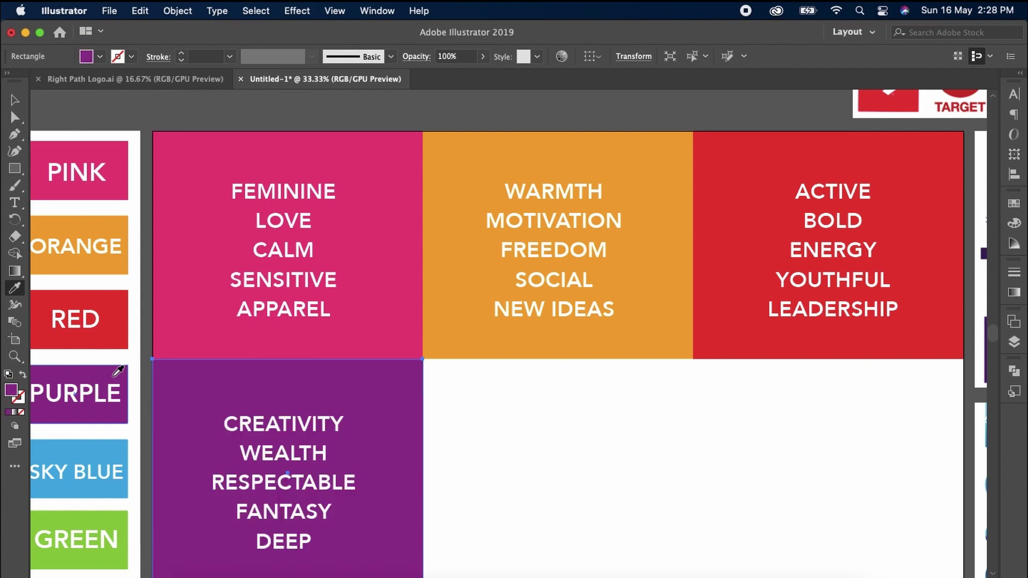
pyautogui.press('v')
# Step: Examine the keywords on the purple panel and the board of purple brand logos
pyautogui.scroll(-3, 412, 345)
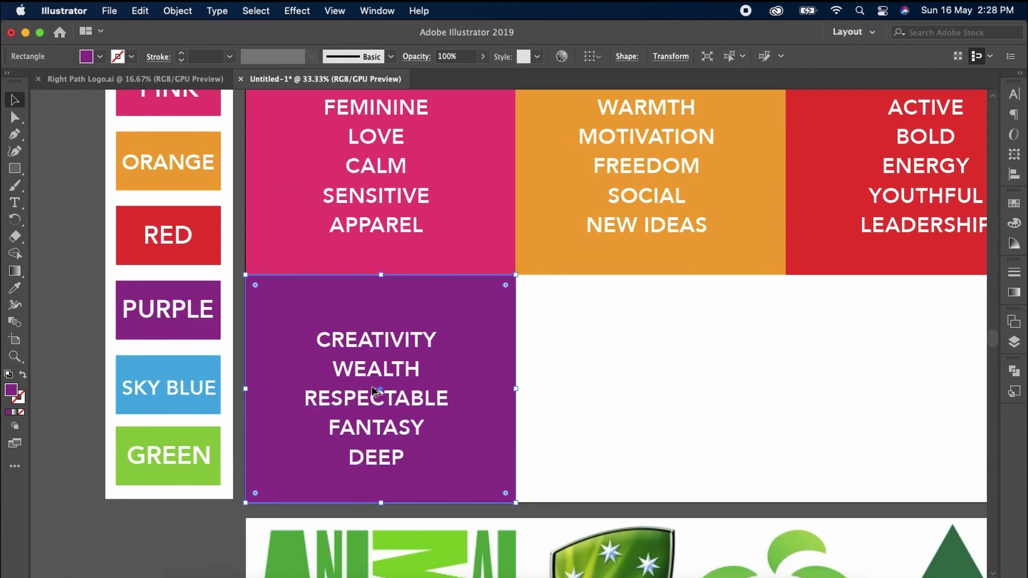
pyautogui.scroll(1, 374, 395)
pyautogui.hscroll(3, 397, 374)
pyautogui.click(321, 382)
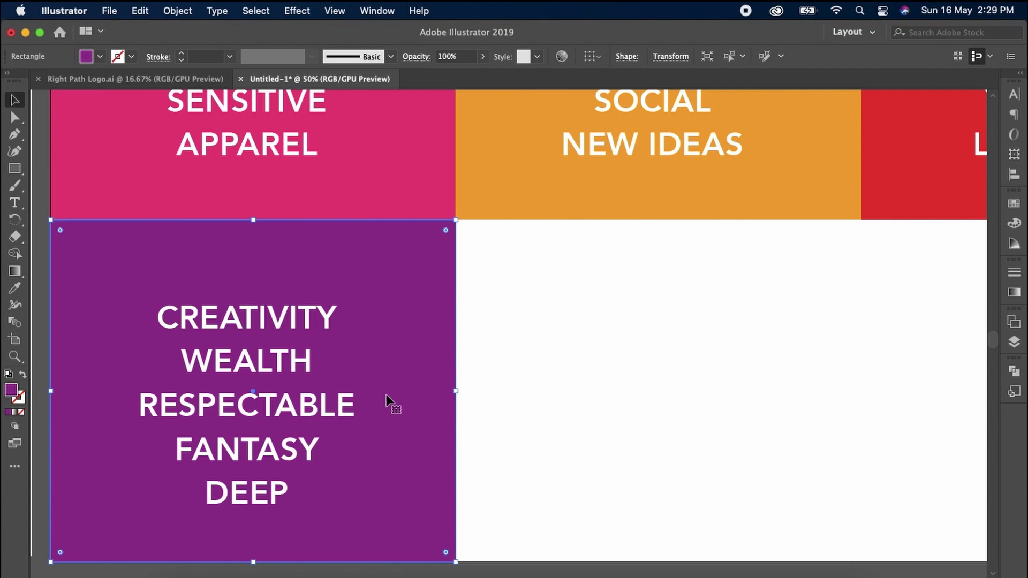
pyautogui.scroll(-1, 391, 401)
pyautogui.hscroll(5, 516, 385)
pyautogui.hscroll(4, 556, 418)
pyautogui.scroll(1, 555, 418)
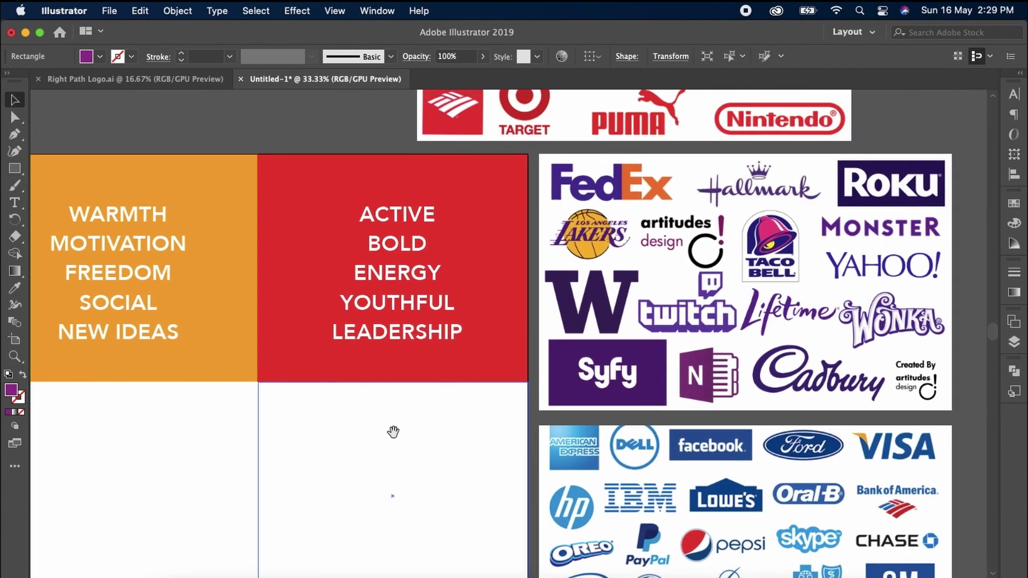
pyautogui.scroll(1, 735, 367)
pyautogui.moveTo(673, 357); pyautogui.dragTo(501, 415)
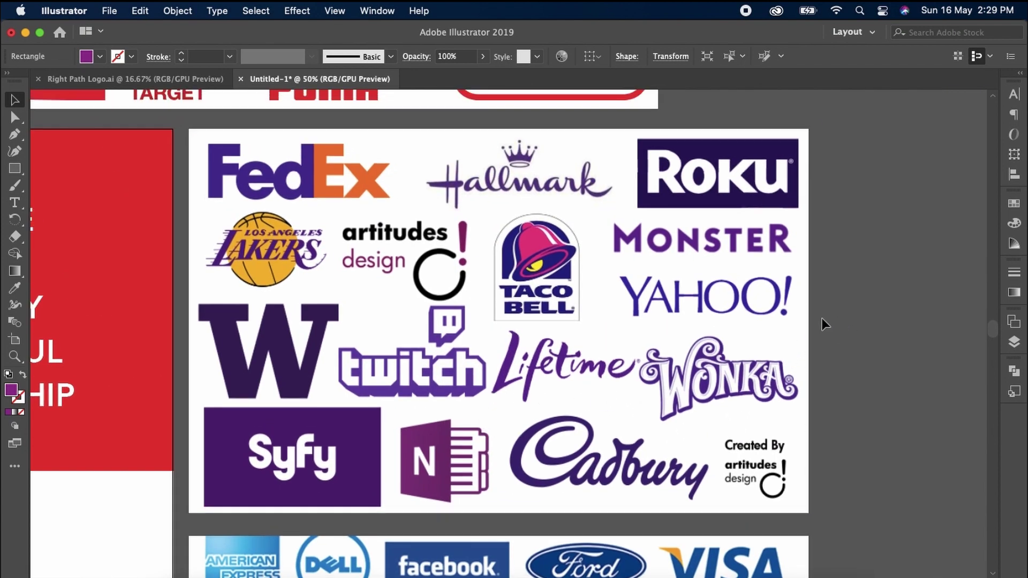
# Step: Fill the white rectangle below the orange panel with the SKY BLUE swatch's colour using the Eyedropper
pyautogui.moveTo(506, 309); pyautogui.dragTo(596, 315)
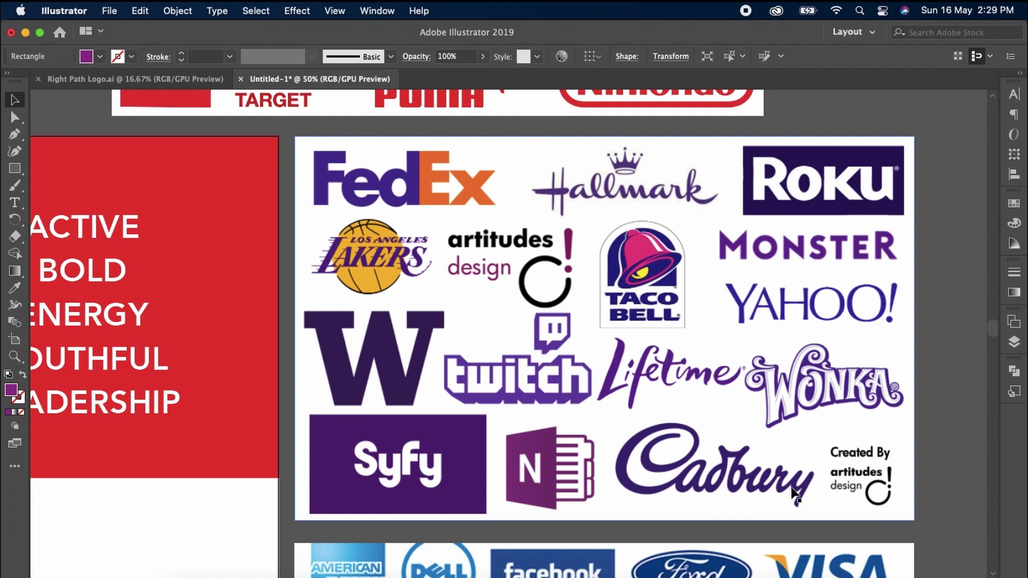
pyautogui.moveTo(619, 486); pyautogui.dragTo(692, 496)
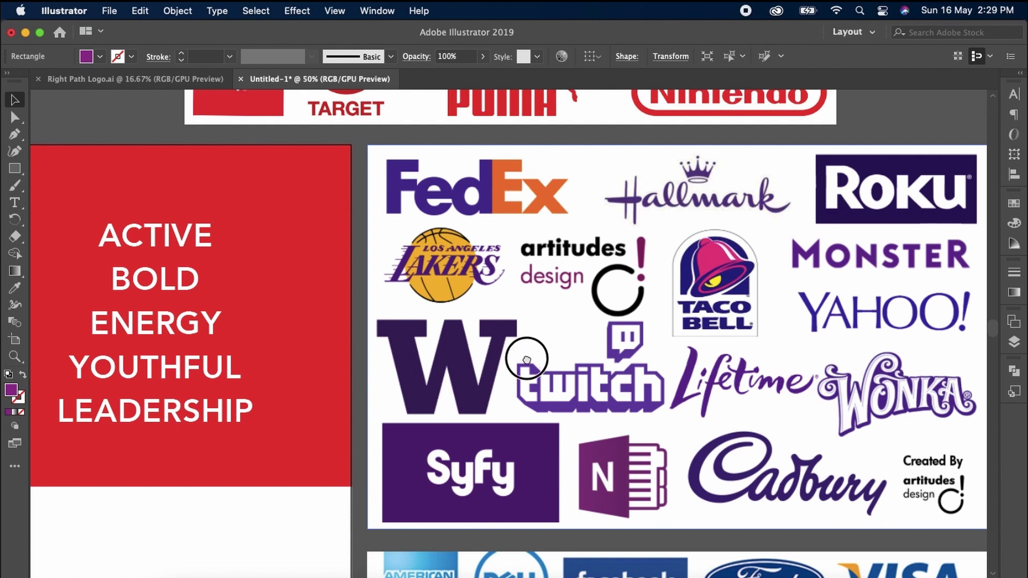
pyautogui.moveTo(526, 356); pyautogui.dragTo(461, 349)
pyautogui.hscroll(-15, 569, 345)
pyautogui.scroll(-5, 569, 346)
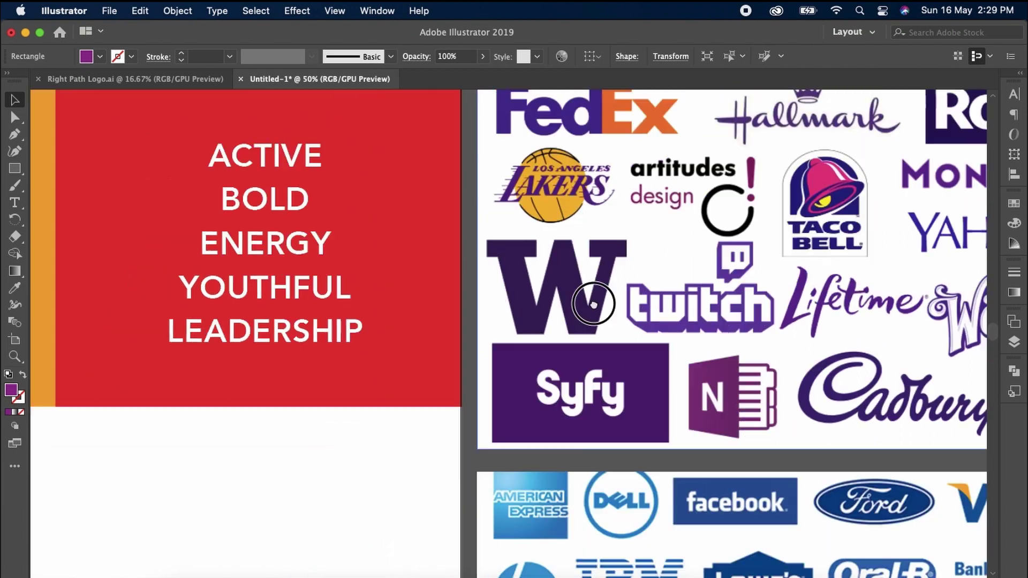
pyautogui.hscroll(-4, 452, 394)
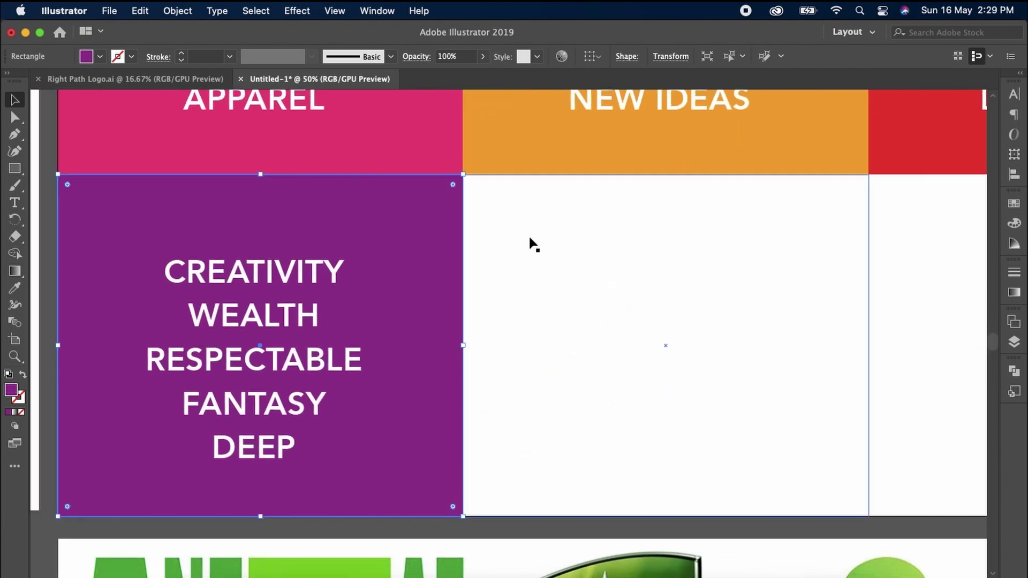
pyautogui.click(631, 316)
pyautogui.hscroll(-1, 583, 328)
pyautogui.hscroll(-3, 584, 373)
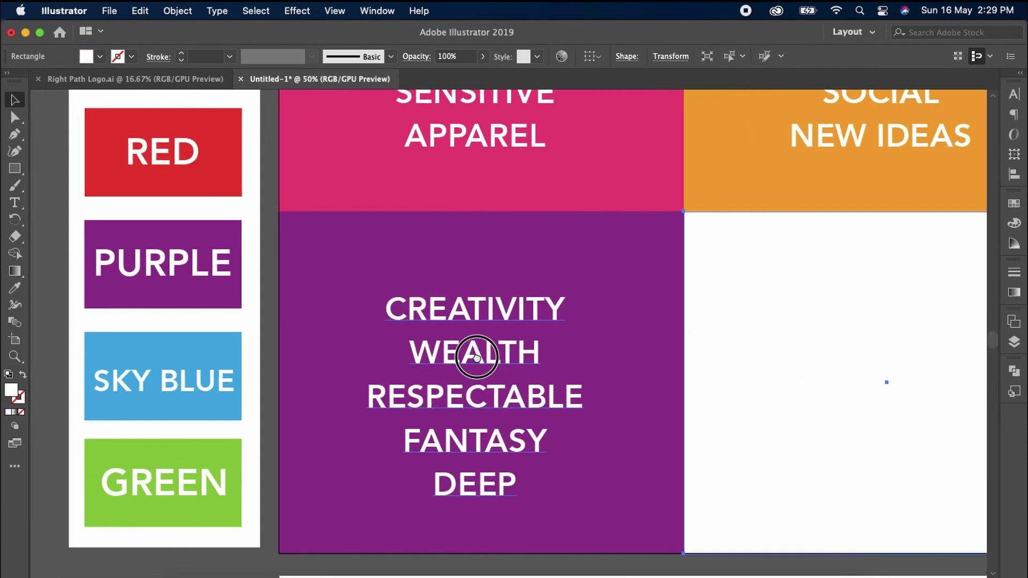
pyautogui.press('i')
pyautogui.click(163, 362)
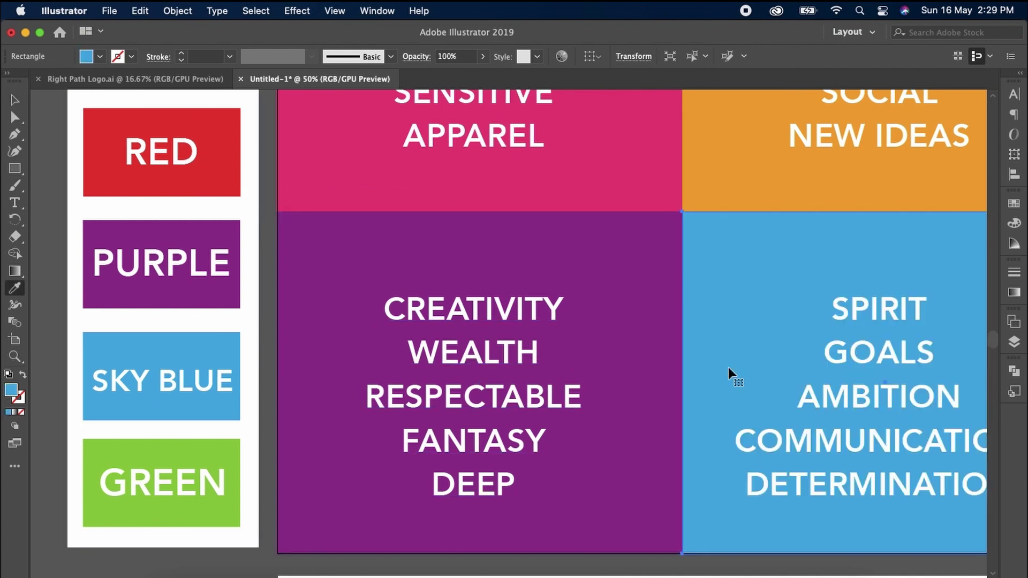
pyautogui.press('v')
# Step: Examine the keywords on the sky blue panel and the board of blue brand logos
pyautogui.hscroll(6, 745, 348)
pyautogui.hscroll(3, 640, 383)
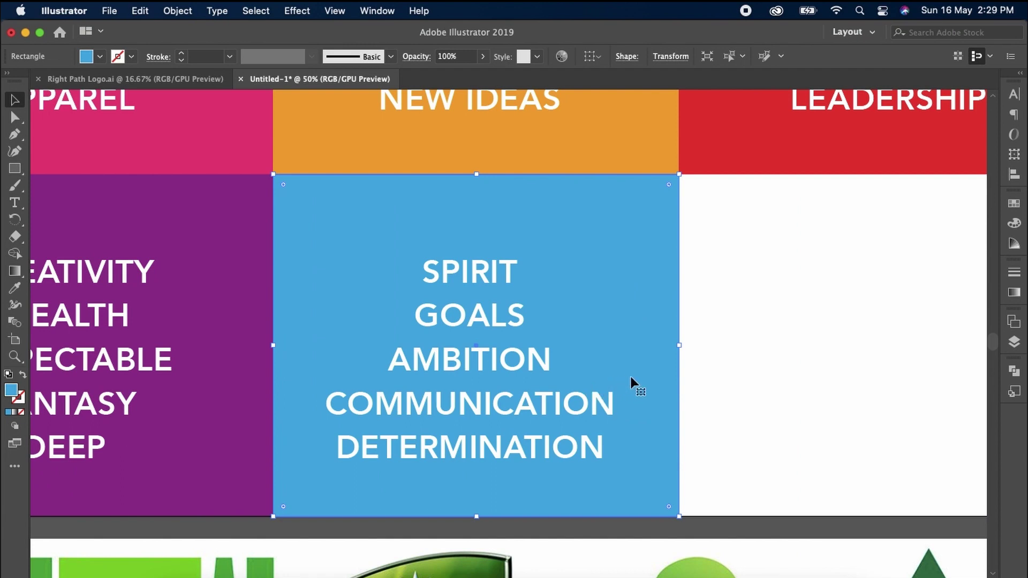
pyautogui.moveTo(632, 339); pyautogui.dragTo(555, 339)
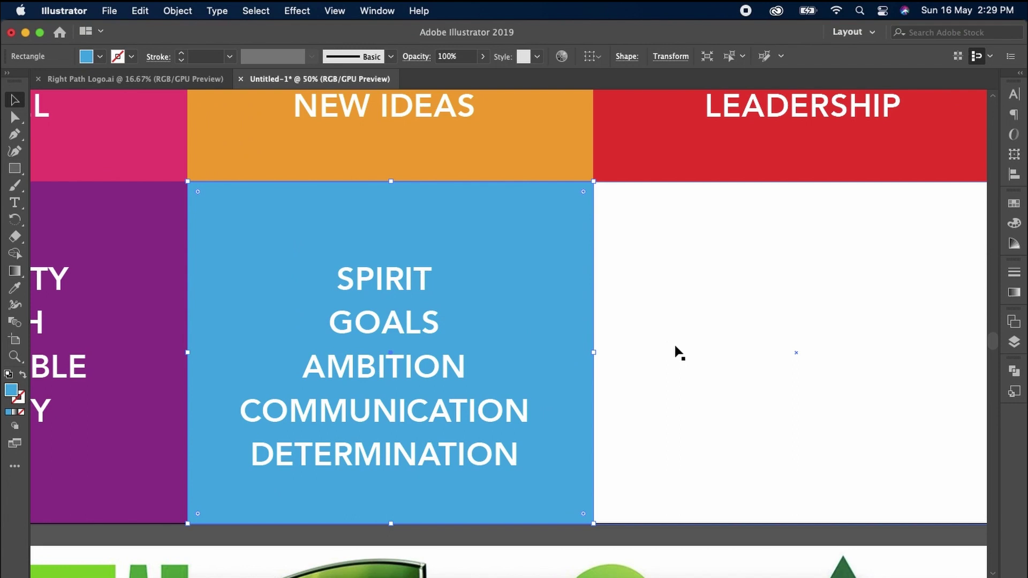
pyautogui.moveTo(757, 339); pyautogui.dragTo(655, 342)
pyautogui.hscroll(10, 636, 345)
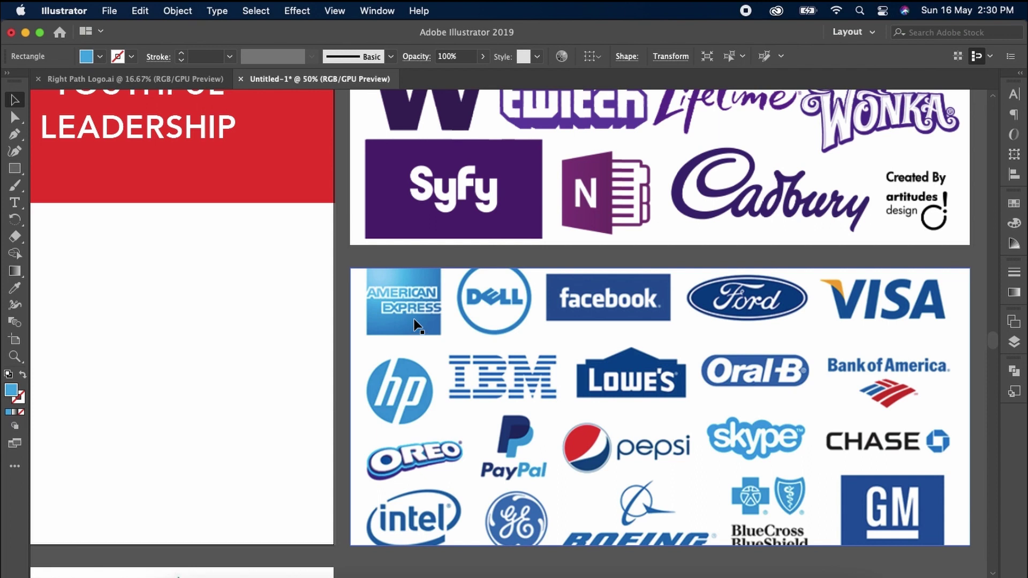
# Step: Fill the white rectangle below the red panel with the GREEN swatch's colour using the Eyedropper
pyautogui.moveTo(316, 384); pyautogui.dragTo(595, 347)
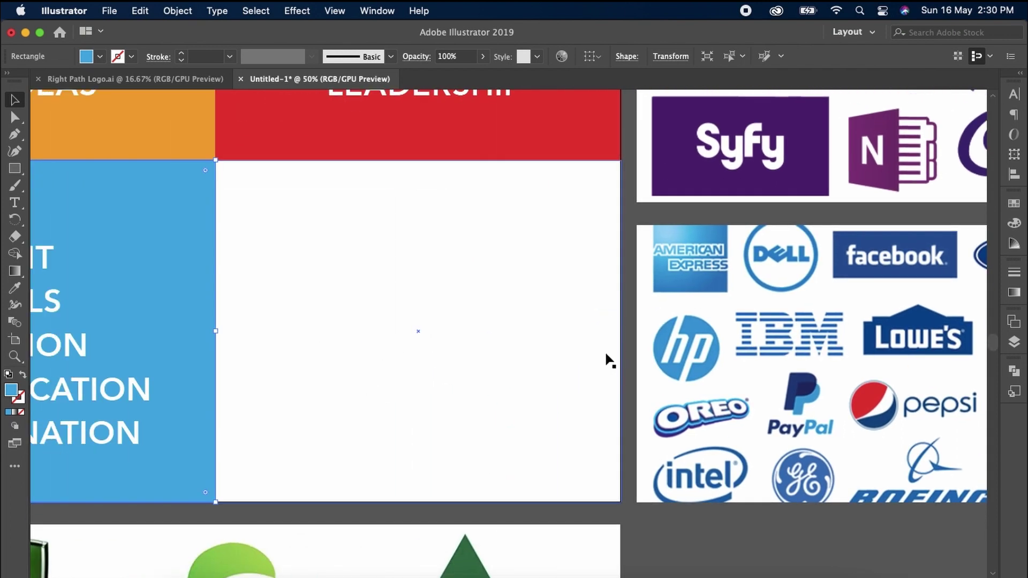
pyautogui.scroll(-1, 607, 360)
pyautogui.click(595, 356)
pyautogui.moveTo(292, 370); pyautogui.dragTo(558, 395)
pyautogui.moveTo(341, 393); pyautogui.dragTo(487, 393)
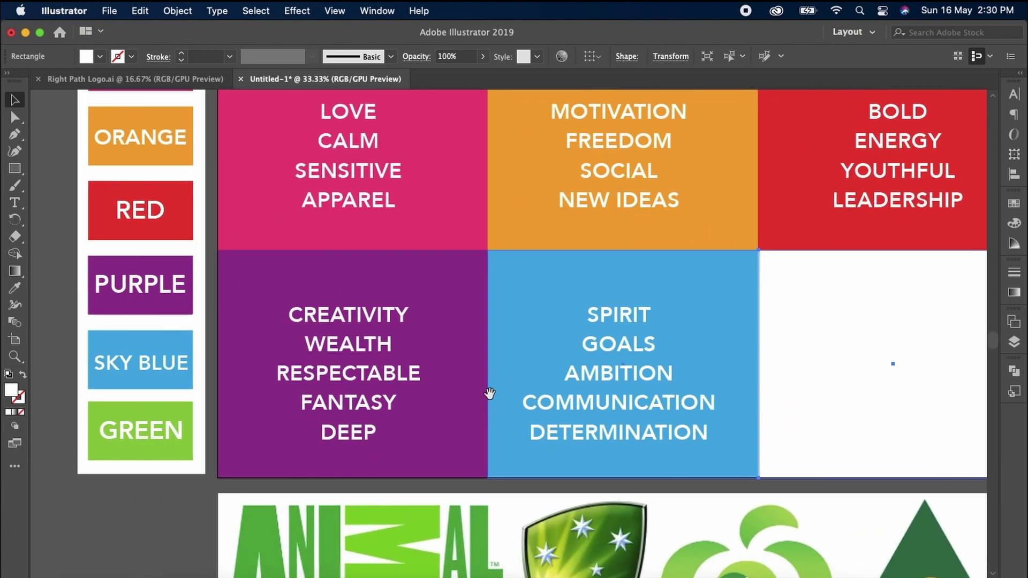
pyautogui.press('i')
pyautogui.click(184, 406)
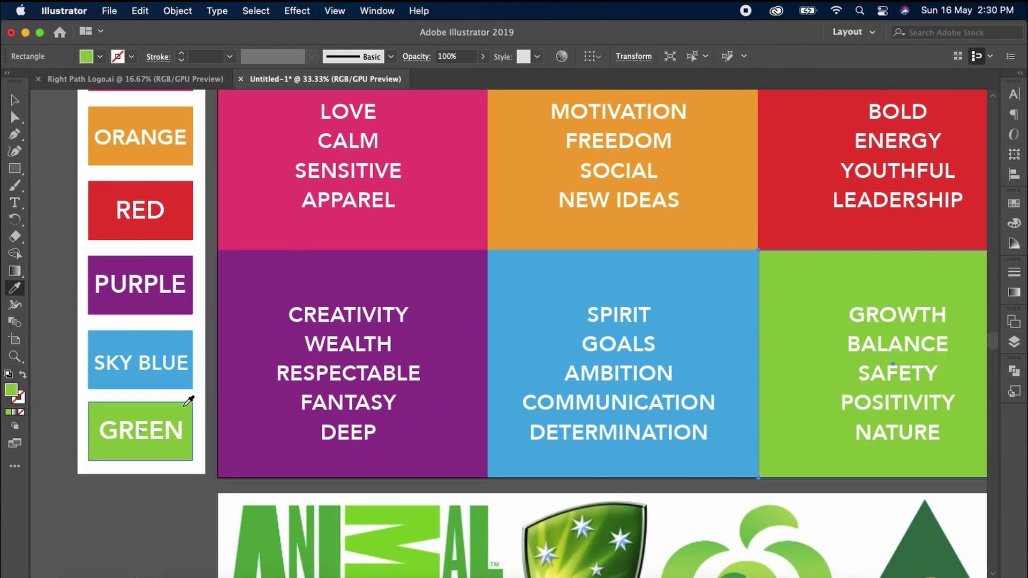
pyautogui.press('v')
# Step: Examine the keywords on the green panel and the board of green brand logos below the chart
pyautogui.moveTo(824, 408); pyautogui.dragTo(554, 435)
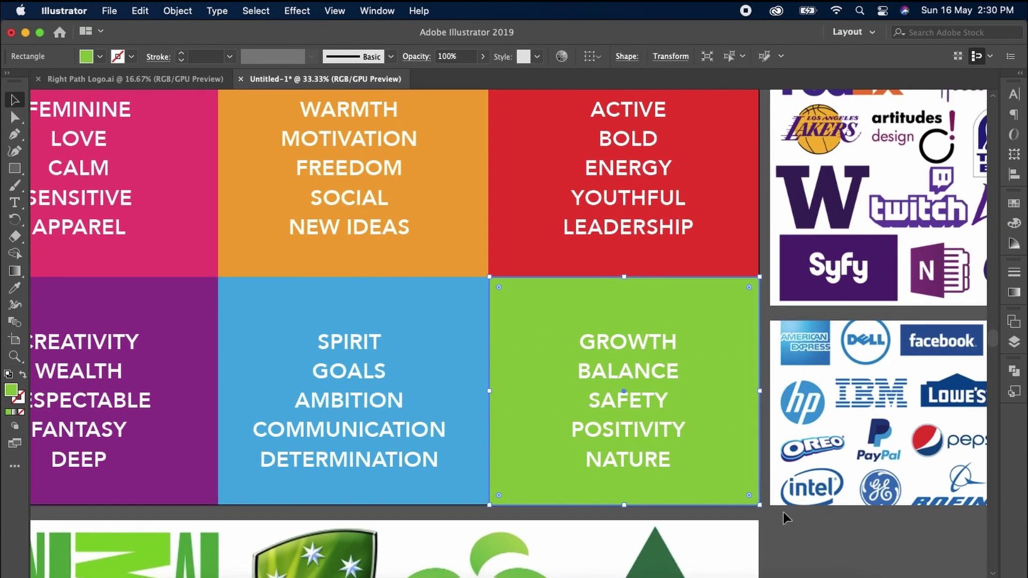
pyautogui.click(783, 512)
pyautogui.moveTo(750, 476); pyautogui.dragTo(679, 389)
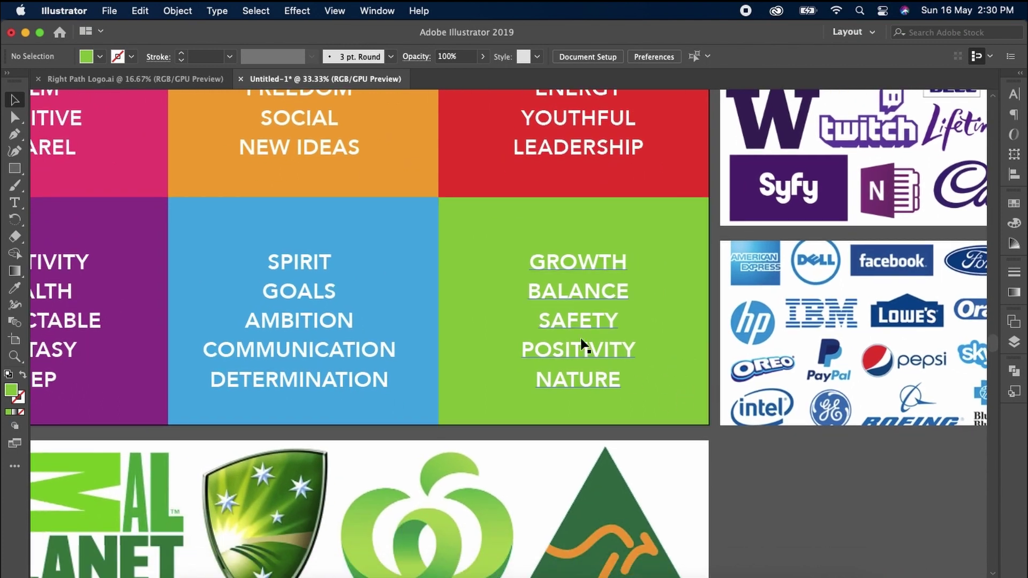
pyautogui.scroll(1, 576, 309)
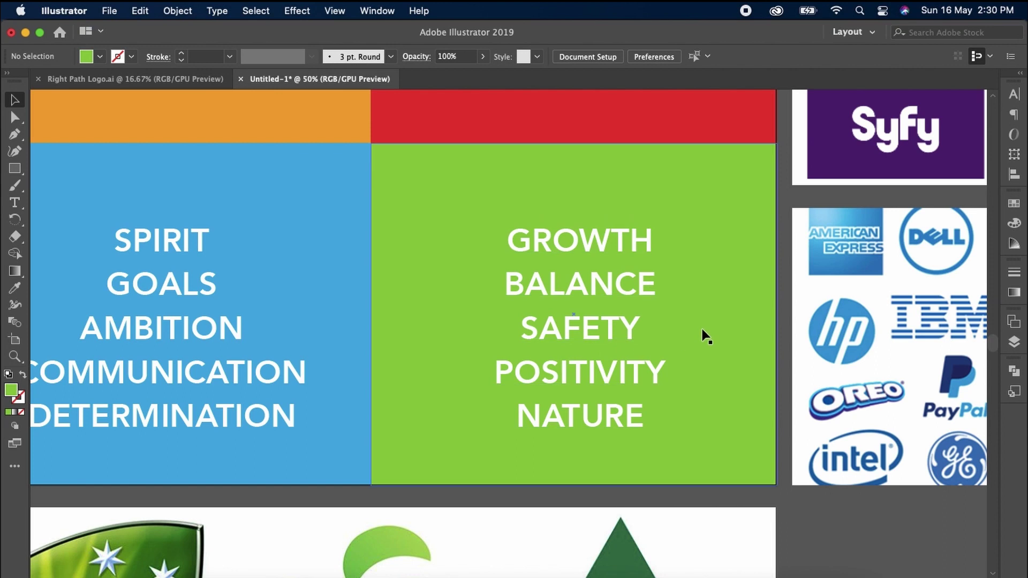
pyautogui.moveTo(562, 477); pyautogui.dragTo(749, 378)
pyautogui.moveTo(635, 486); pyautogui.dragTo(662, 340)
pyautogui.scroll(-1, 676, 390)
pyautogui.scroll(-1, 662, 342)
pyautogui.moveTo(621, 401); pyautogui.dragTo(620, 329)
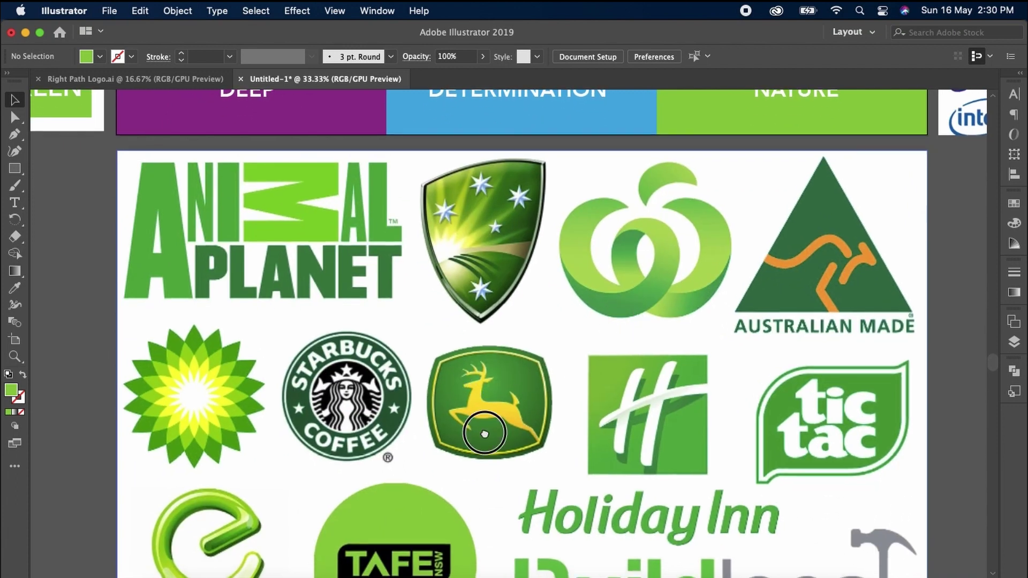
pyautogui.moveTo(490, 443); pyautogui.dragTo(478, 395)
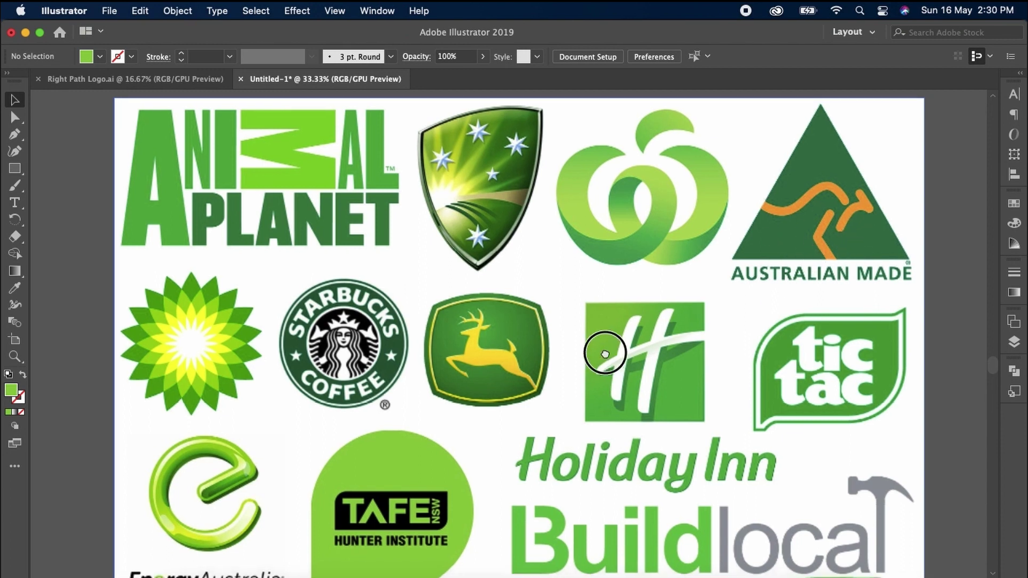
pyautogui.moveTo(604, 348); pyautogui.dragTo(603, 329)
pyautogui.moveTo(598, 236); pyautogui.dragTo(554, 378)
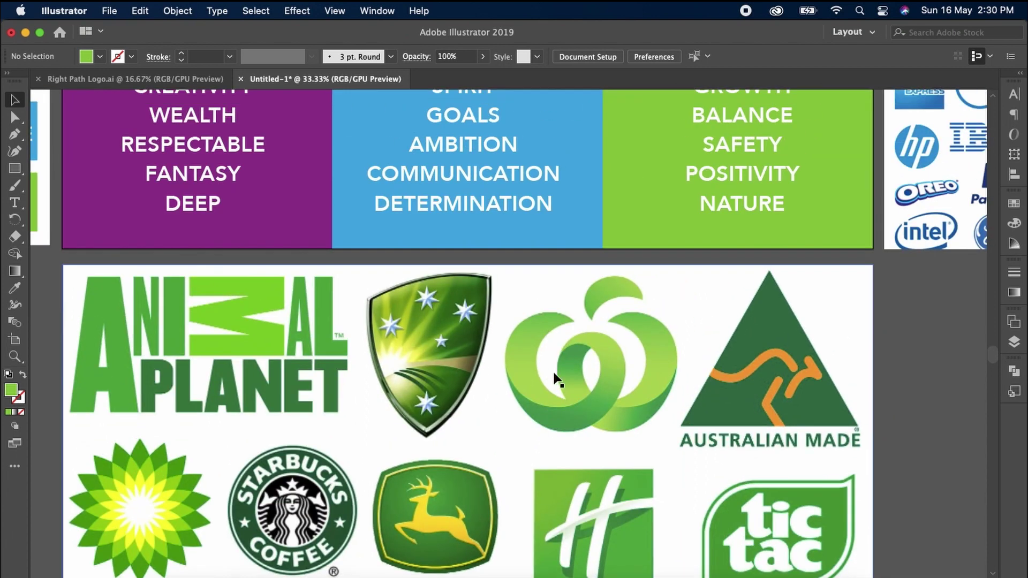
pyautogui.scroll(-1, 554, 378)
pyautogui.moveTo(555, 246); pyautogui.dragTo(512, 404)
pyautogui.moveTo(534, 323); pyautogui.dragTo(513, 423)
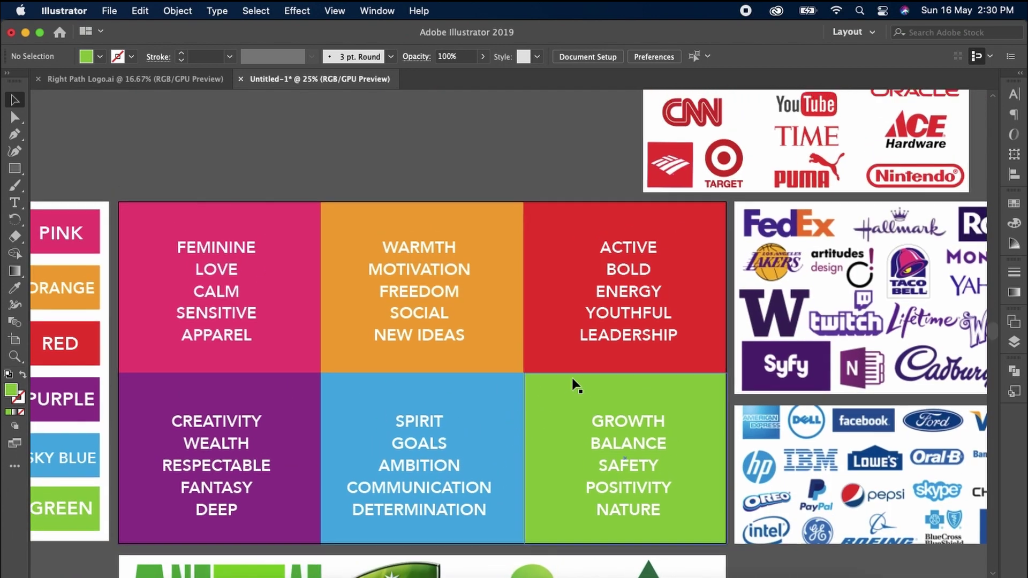
# Step: Delete the red, purple, blue and green brand logo boards around the colour chart
pyautogui.scroll(-1, 570, 379)
pyautogui.moveTo(610, 383); pyautogui.dragTo(585, 336)
pyautogui.click(627, 164)
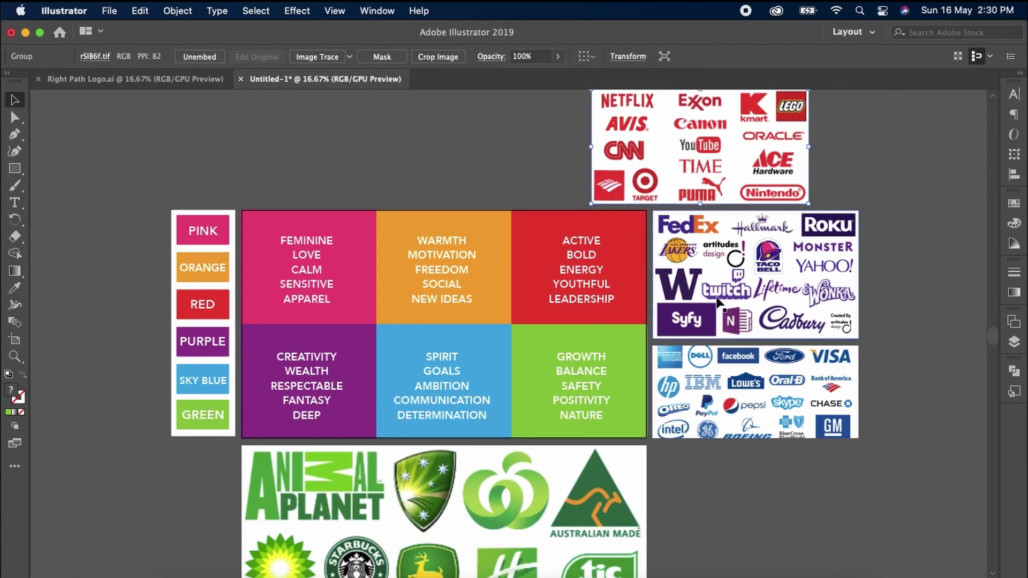
pyautogui.keyDown('shift'); pyautogui.click(719, 303); pyautogui.keyUp('shift')
pyautogui.keyDown('shift'); pyautogui.click(722, 369); pyautogui.keyUp('shift')
pyautogui.keyDown('shift'); pyautogui.click(586, 495); pyautogui.keyUp('shift')
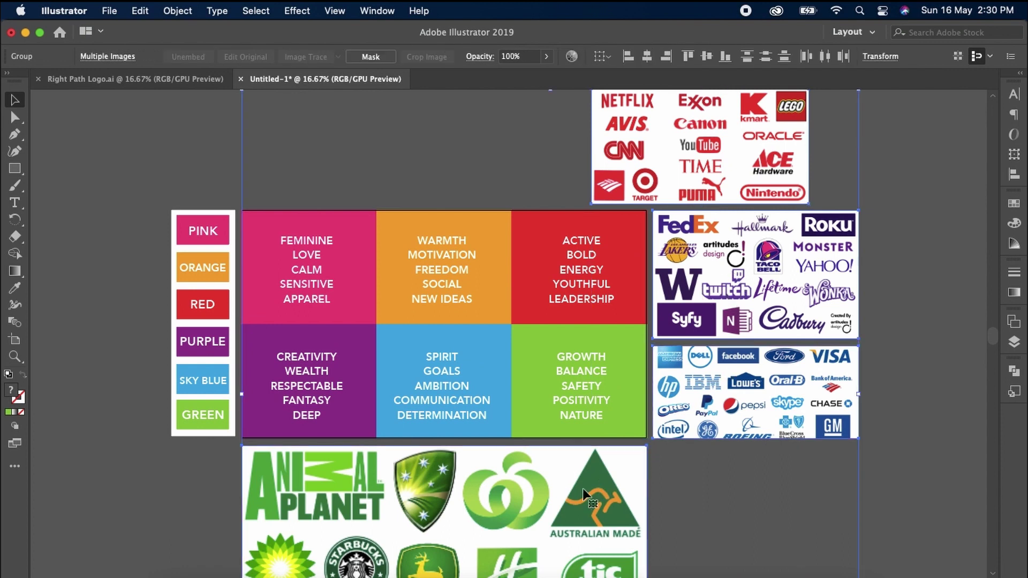
pyautogui.press('Delete')
# Step: Copy the sky blue, orange and green panels from the chart into the Right Path Logo.ai document
pyautogui.scroll(1, 259, 236)
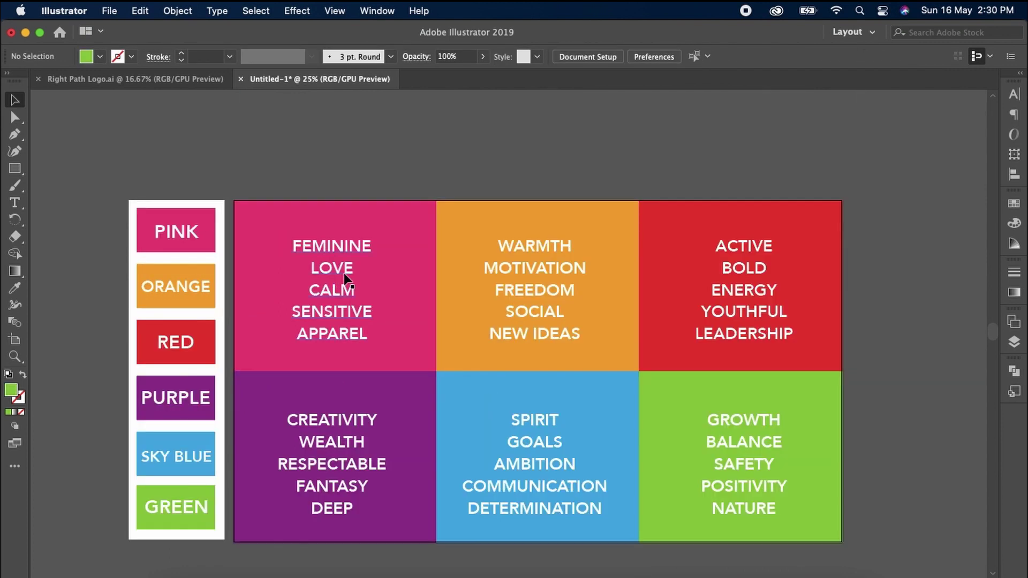
pyautogui.moveTo(436, 360); pyautogui.dragTo(450, 306)
pyautogui.scroll(1, 305, 265)
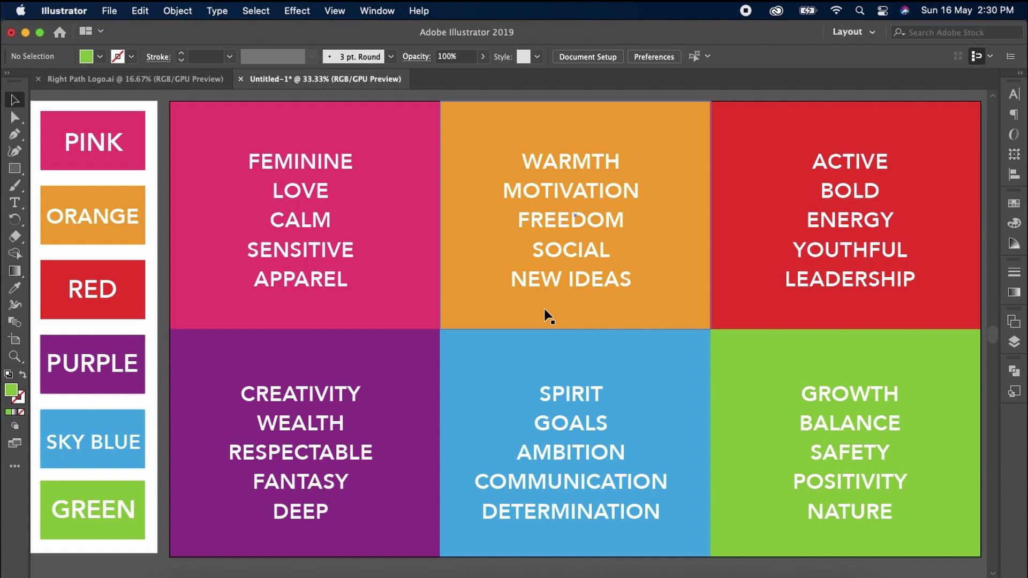
pyautogui.click(664, 362)
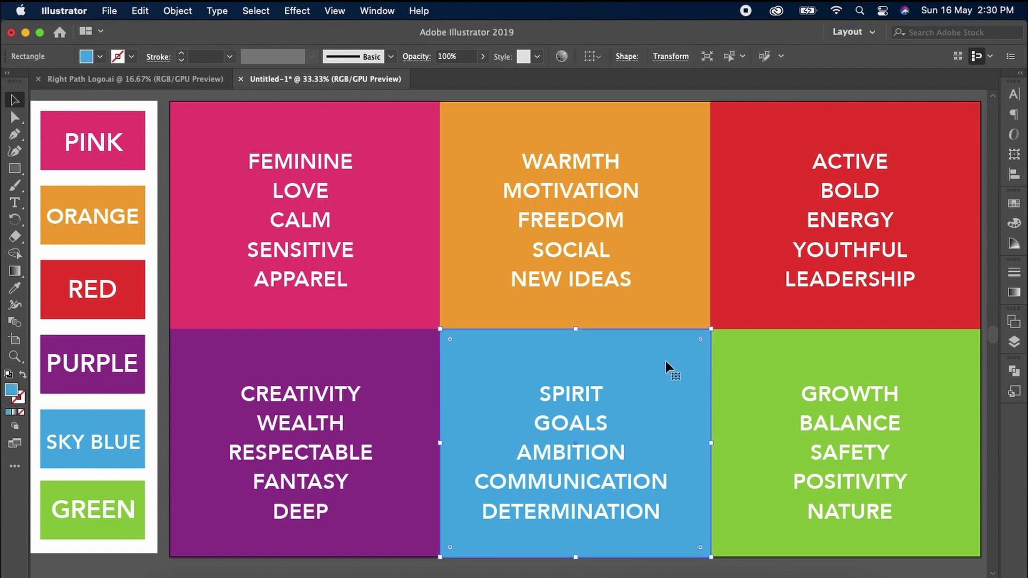
pyautogui.keyDown('shift'); pyautogui.click(666, 311); pyautogui.keyUp('shift')
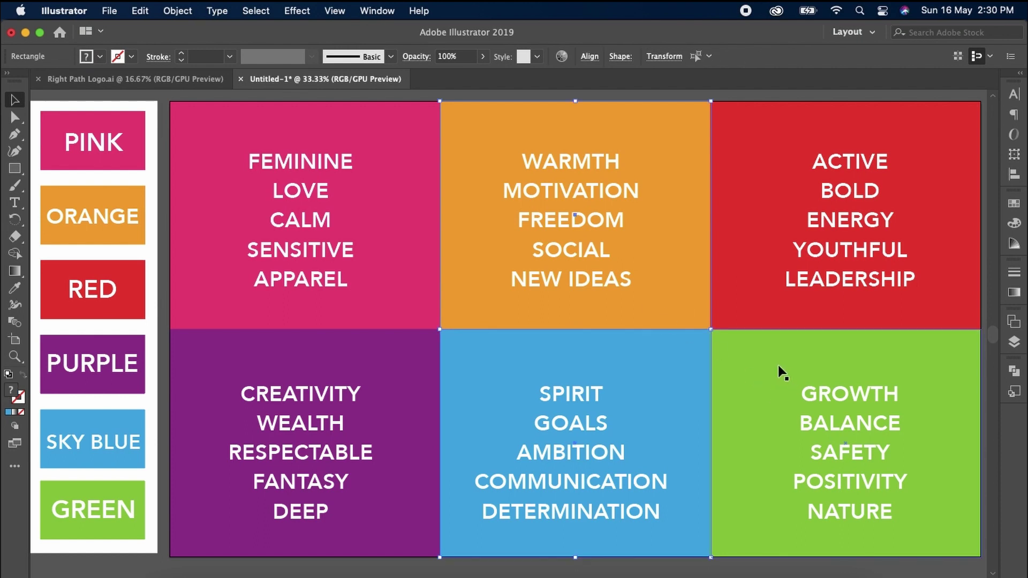
pyautogui.keyDown('shift'); pyautogui.click(777, 366); pyautogui.keyUp('shift')
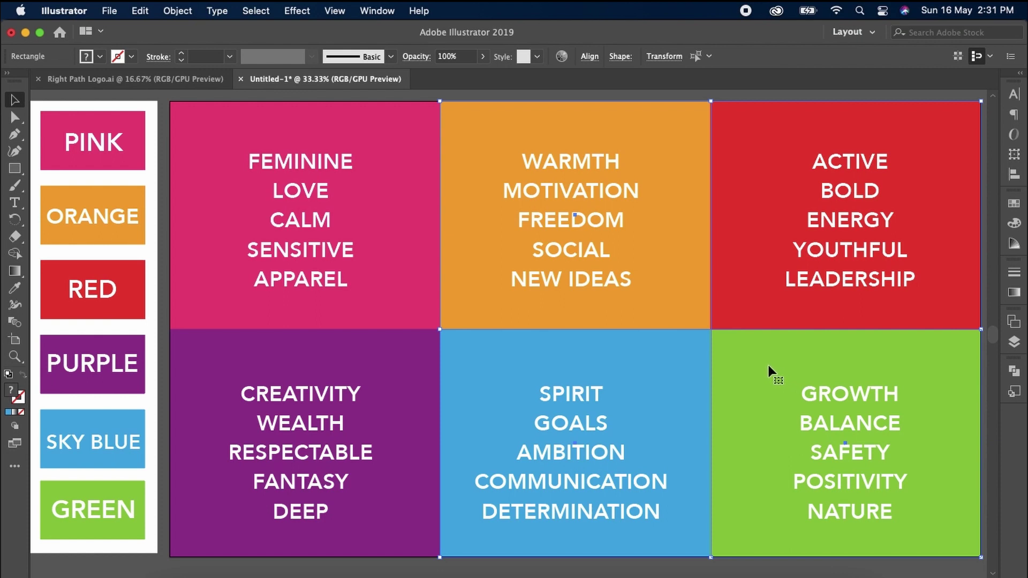
pyautogui.moveTo(769, 369); pyautogui.dragTo(193, 246)
pyautogui.scroll(-2, 257, 228)
pyautogui.scroll(3, 342, 355)
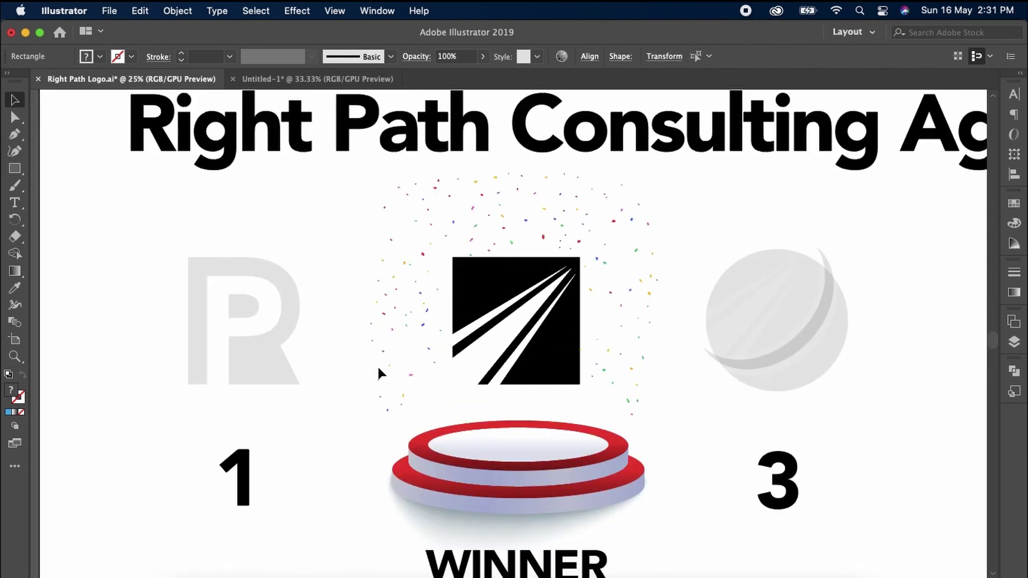
# Step: Move the "Right Path Consulting Agency" title off the artboard, just beyond its right edge
pyautogui.scroll(-1, 300, 378)
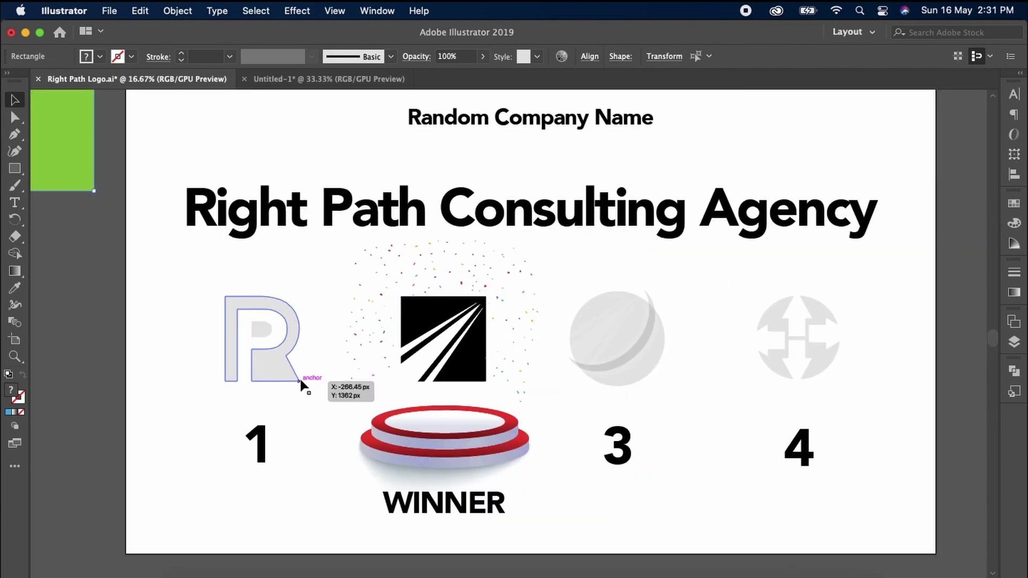
pyautogui.scroll(1, 300, 377)
pyautogui.scroll(-1, 374, 409)
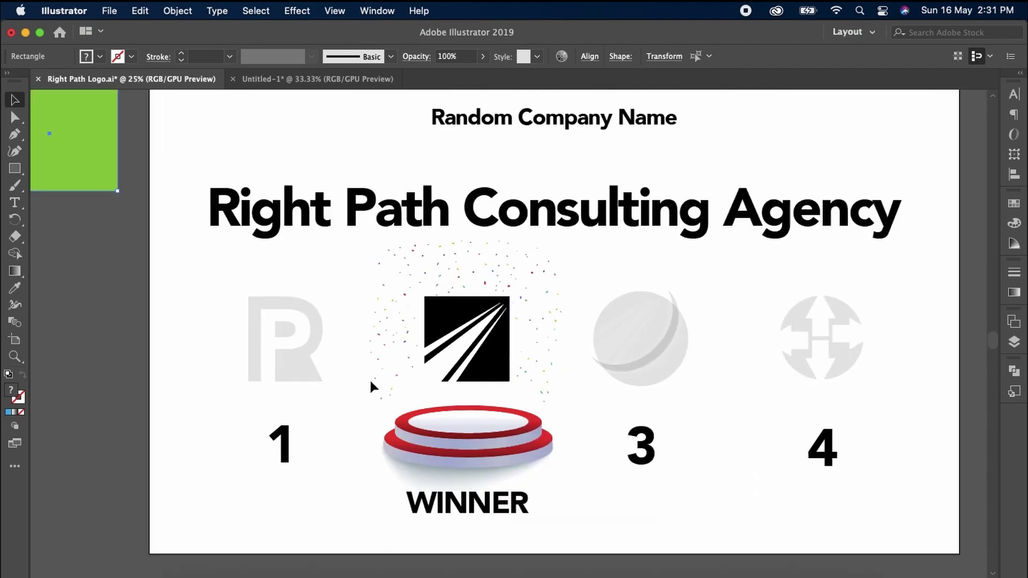
pyautogui.scroll(3, 369, 385)
pyautogui.hscroll(3, 370, 385)
pyautogui.click(305, 283)
pyautogui.scroll(-1, 299, 278)
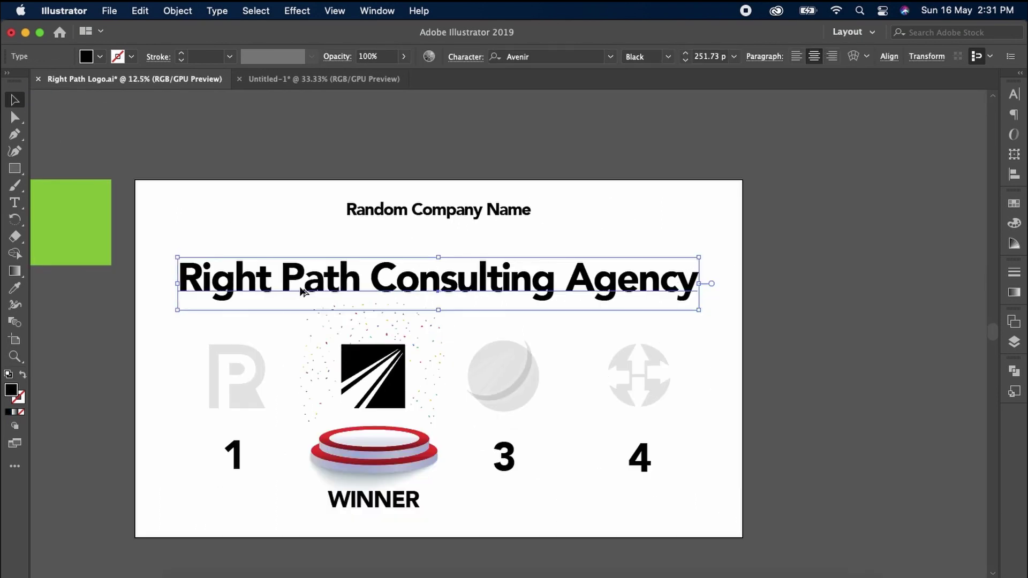
pyautogui.moveTo(298, 283); pyautogui.dragTo(712, 257)
pyautogui.moveTo(652, 246); pyautogui.dragTo(811, 219)
# Step: Delete the "Random Company Name" text, numbers, confetti, podium, WINNER label and all logos except the black square road logo
pyautogui.moveTo(684, 188); pyautogui.dragTo(484, 504)
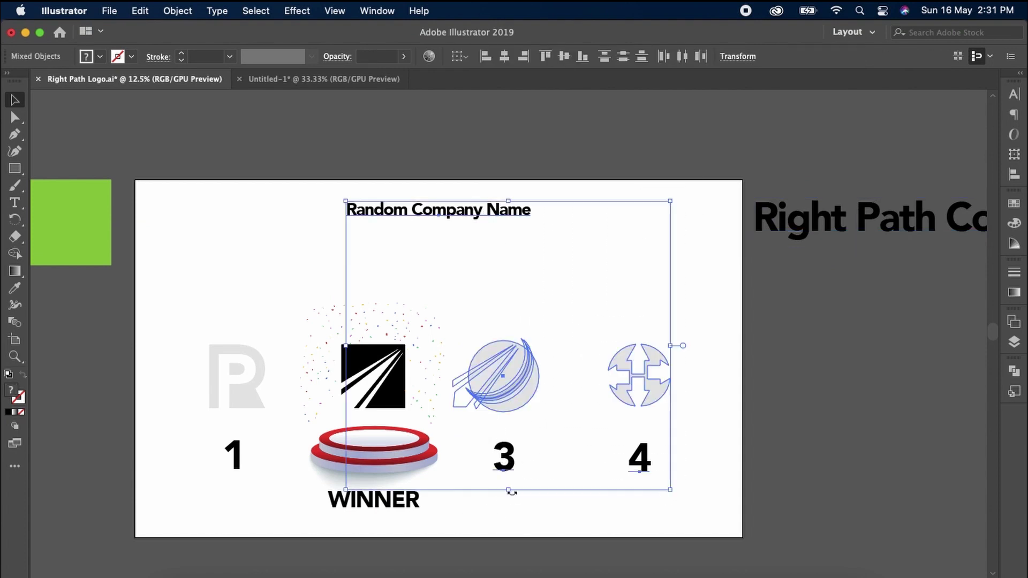
pyautogui.press('Delete')
pyautogui.moveTo(534, 431); pyautogui.dragTo(159, 528)
pyautogui.press('Delete')
pyautogui.click(409, 328)
pyautogui.press('Delete')
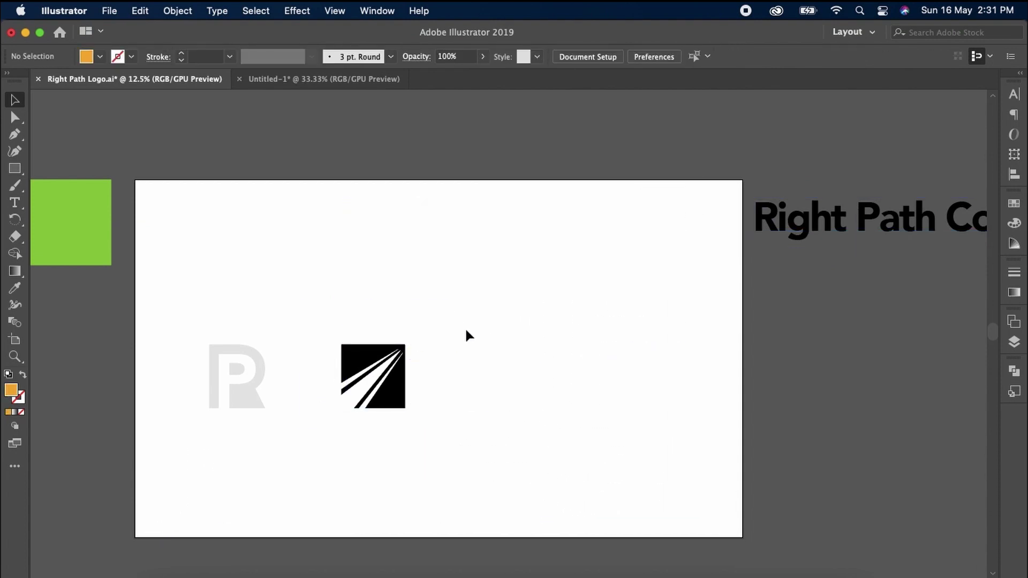
pyautogui.moveTo(278, 321); pyautogui.dragTo(180, 472)
pyautogui.press('Delete')
# Step: Subtract the white road shapes from the black square of the road logo with Pathfinder Minus Front
pyautogui.moveTo(298, 303); pyautogui.dragTo(386, 430)
pyautogui.hscroll(-4, 386, 430)
pyautogui.scroll(1, 385, 430)
pyautogui.scroll(4, 458, 457)
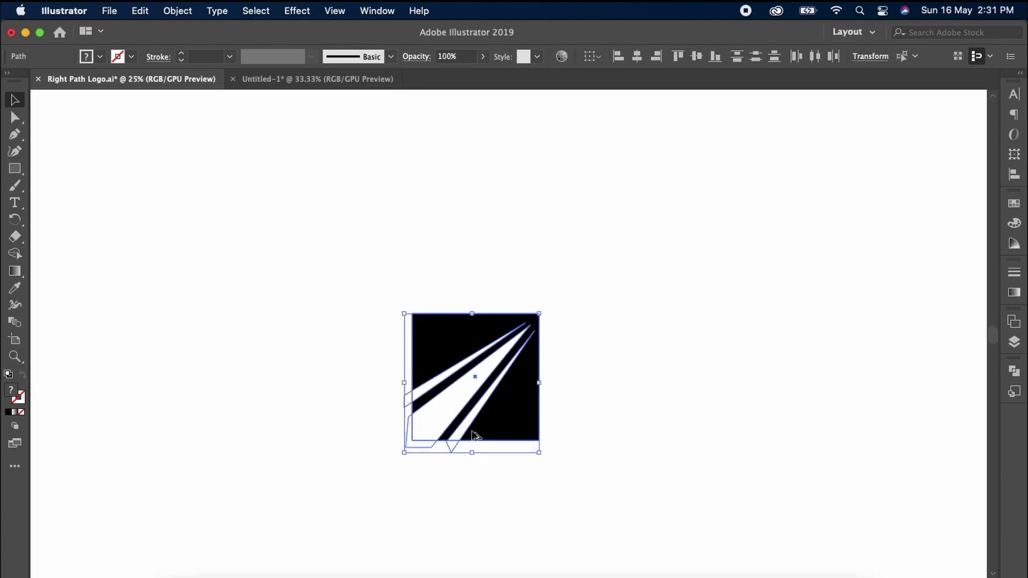
pyautogui.click(494, 394)
pyautogui.scroll(1, 474, 391)
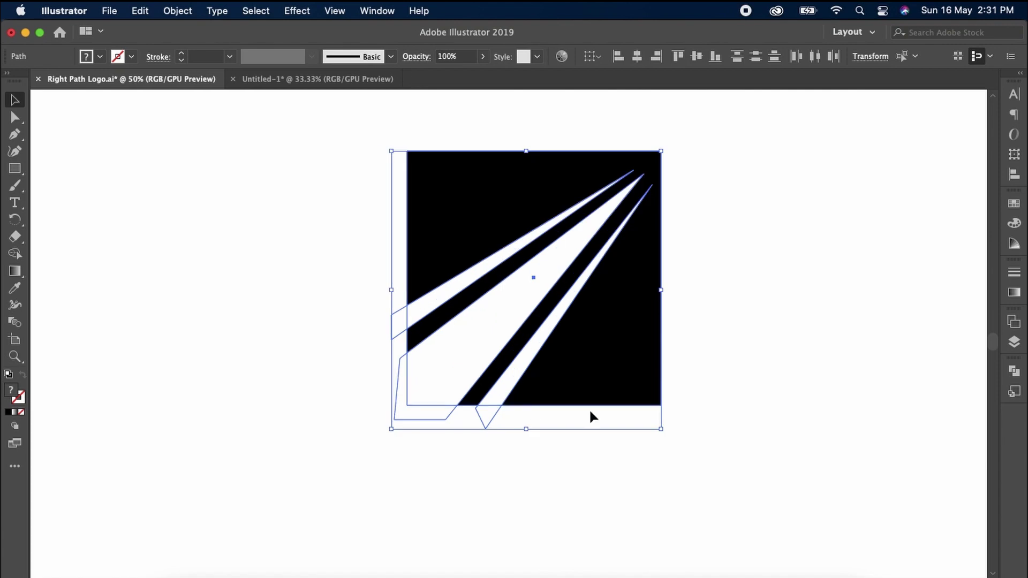
pyautogui.click(1013, 370)
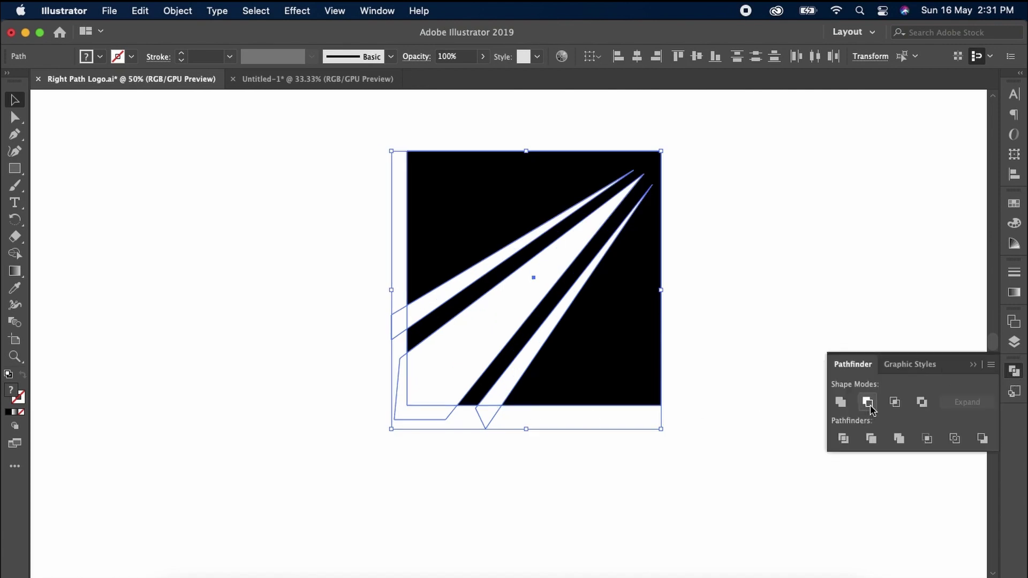
pyautogui.click(867, 403)
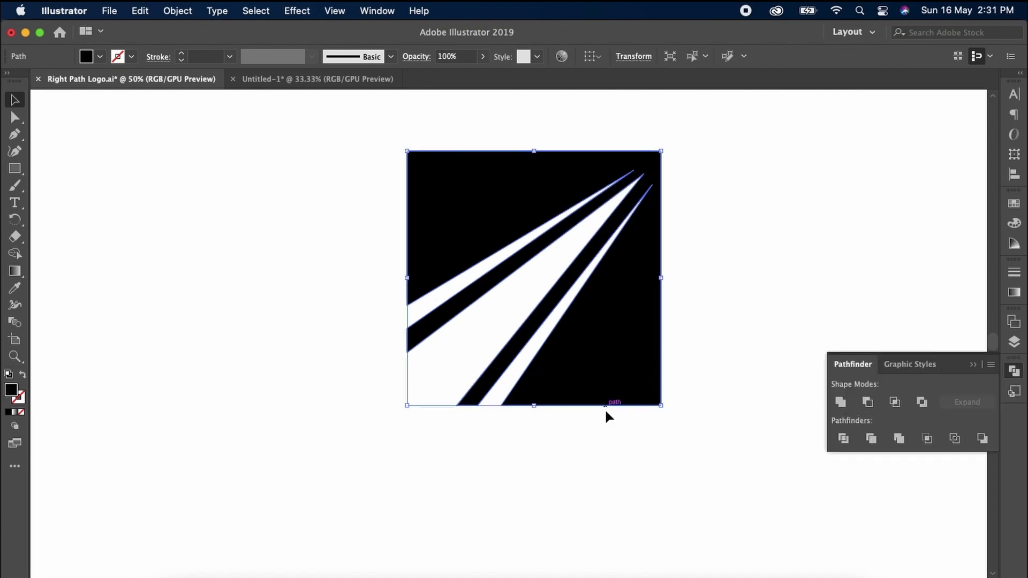
# Step: Duplicate the cut-out road logo twice to form an evenly spaced row of three across the artboard's upper part
pyautogui.scroll(-1, 605, 409)
pyautogui.scroll(-1, 604, 407)
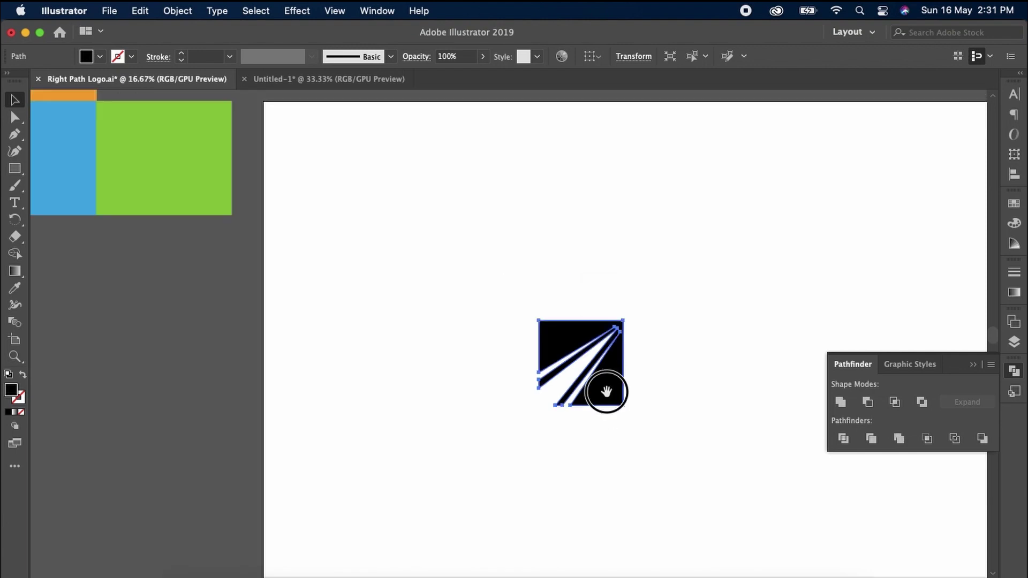
pyautogui.moveTo(606, 392); pyautogui.dragTo(600, 319)
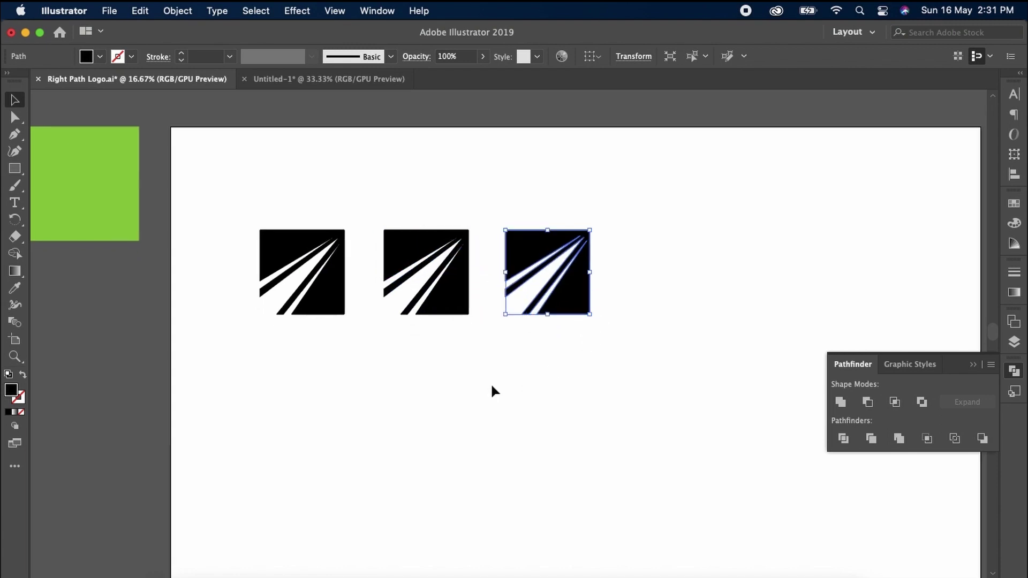
# Step: Colour the first road logo in the row with the orange sampled from the orange panel
pyautogui.moveTo(467, 391); pyautogui.dragTo(692, 394)
pyautogui.moveTo(349, 322); pyautogui.dragTo(368, 446)
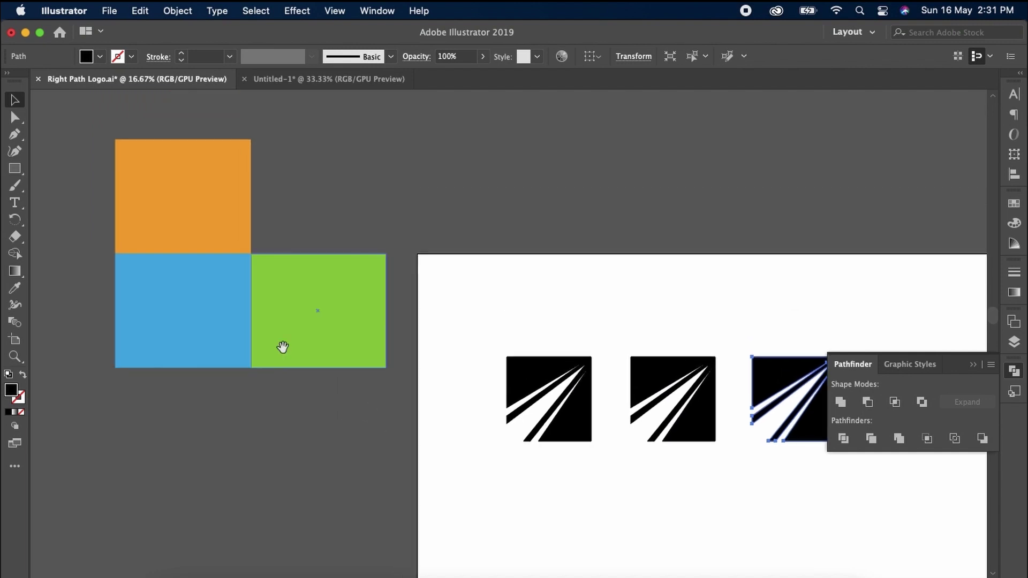
pyautogui.click(178, 228)
pyautogui.click(569, 426)
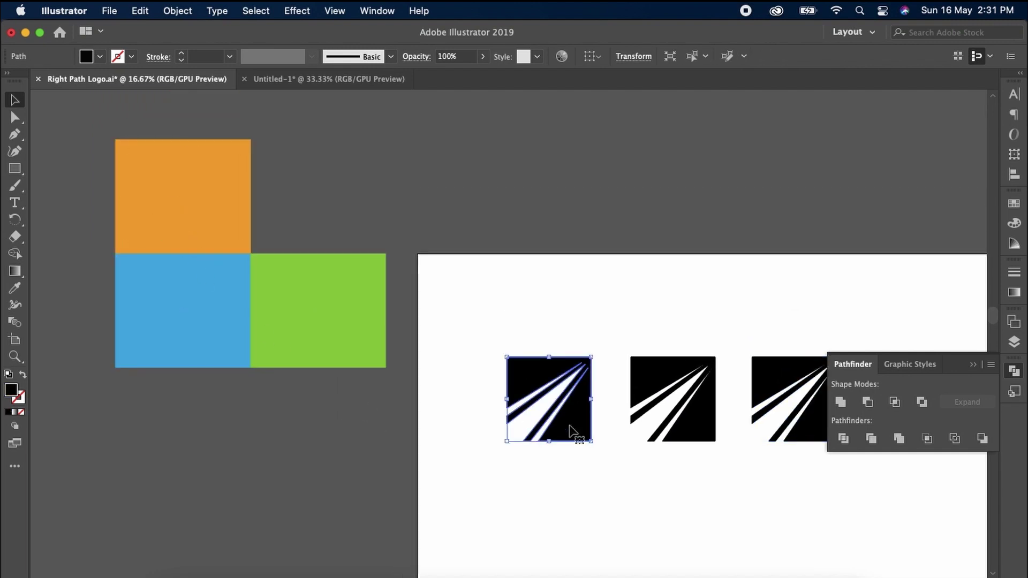
pyautogui.scroll(2, 573, 430)
pyautogui.scroll(-2, 635, 430)
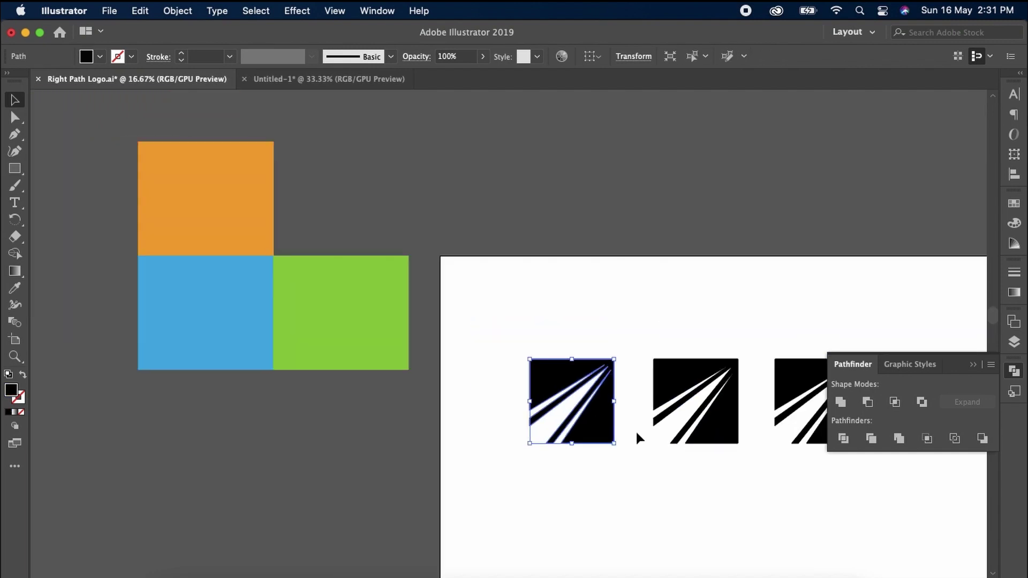
pyautogui.press('i')
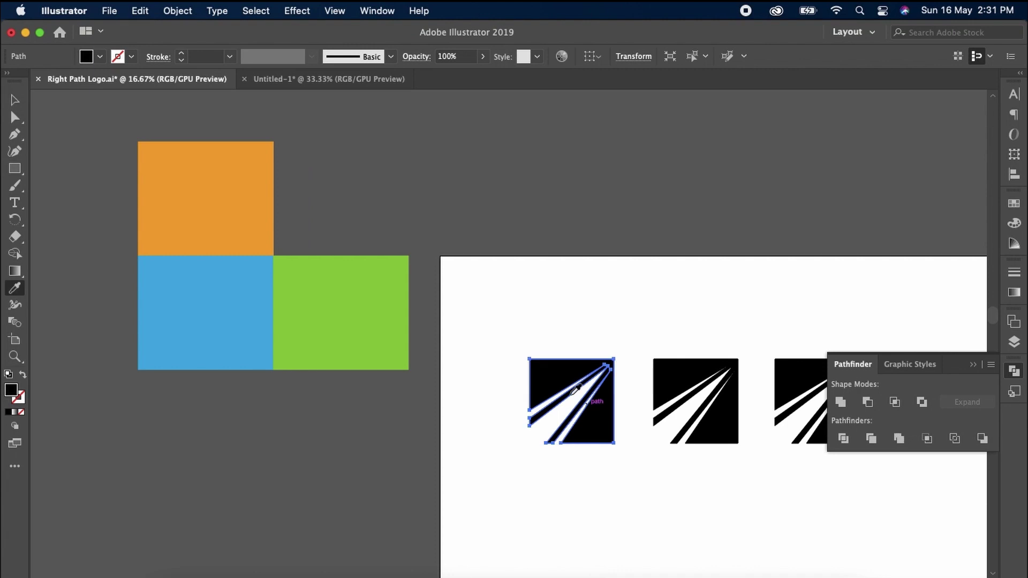
pyautogui.click(208, 233)
pyautogui.press('v')
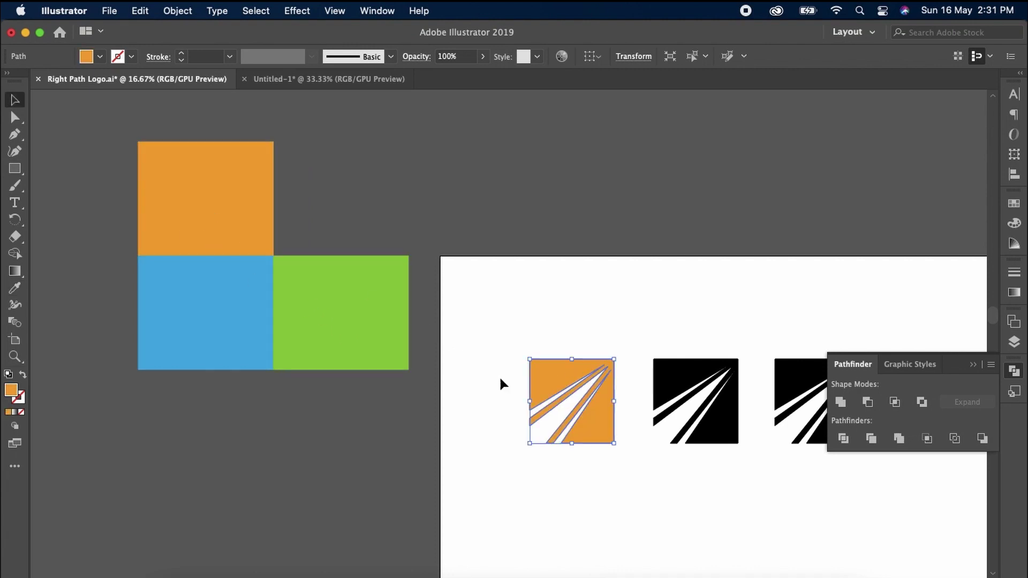
# Step: Colour the middle road logo with the sky blue sampled from the blue panel
pyautogui.click(684, 394)
pyautogui.press('i')
pyautogui.click(188, 303)
pyautogui.press('v')
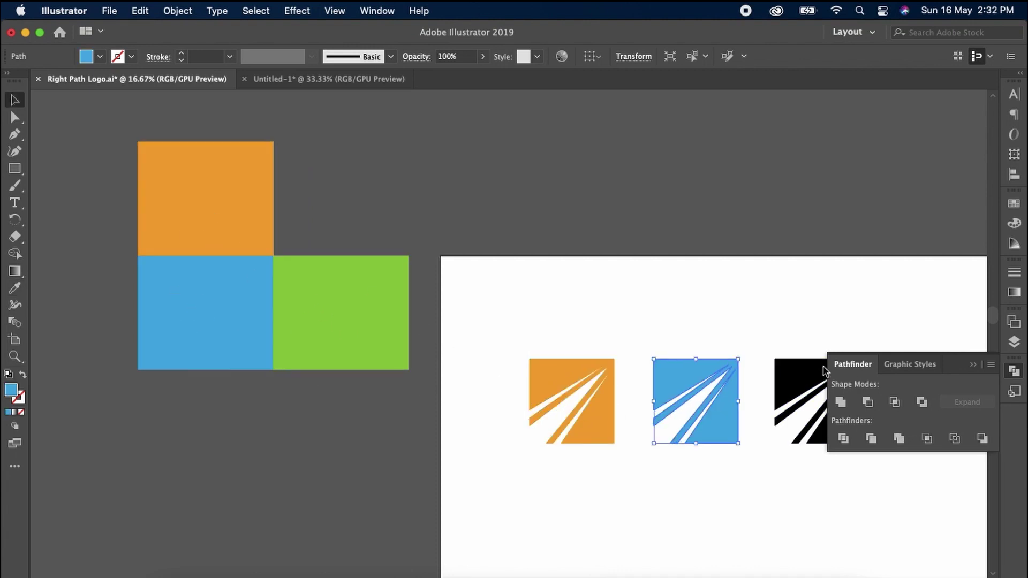
# Step: Colour the third road logo with the green sampled from the green panel, and deselect it
pyautogui.click(823, 371)
pyautogui.press('i')
pyautogui.click(358, 351)
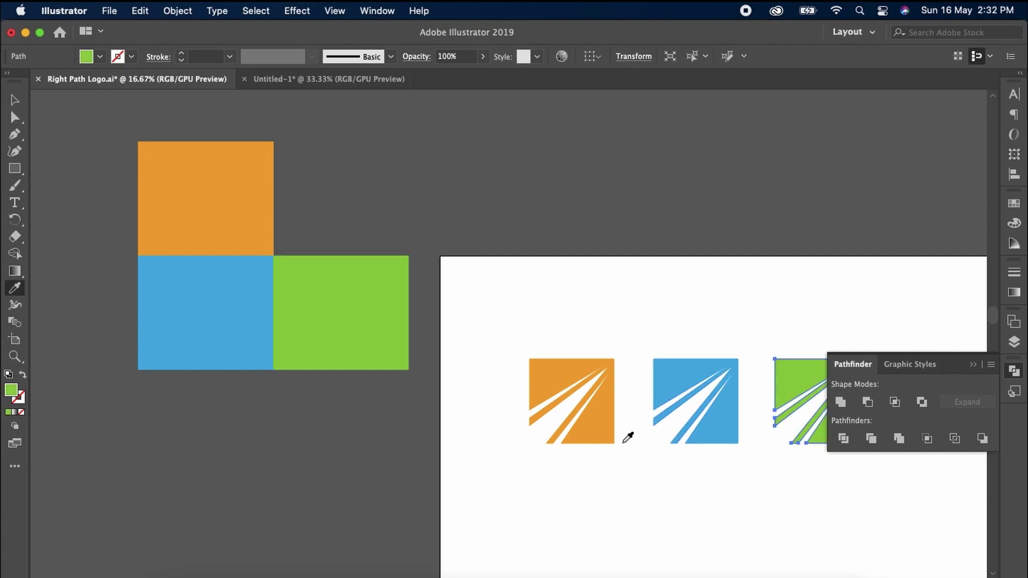
pyautogui.press('v')
pyautogui.moveTo(657, 465); pyautogui.dragTo(472, 410)
pyautogui.click(689, 422)
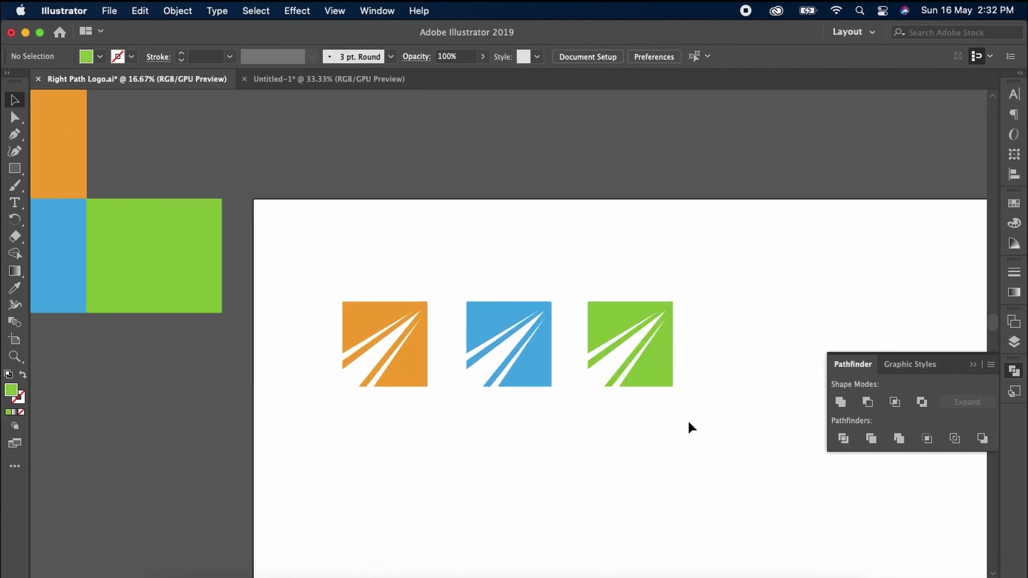
# Step: Enlarge the orange, blue and green road logos together by about a third, keeping their proportions
pyautogui.scroll(1, 641, 420)
pyautogui.moveTo(587, 431); pyautogui.dragTo(539, 397)
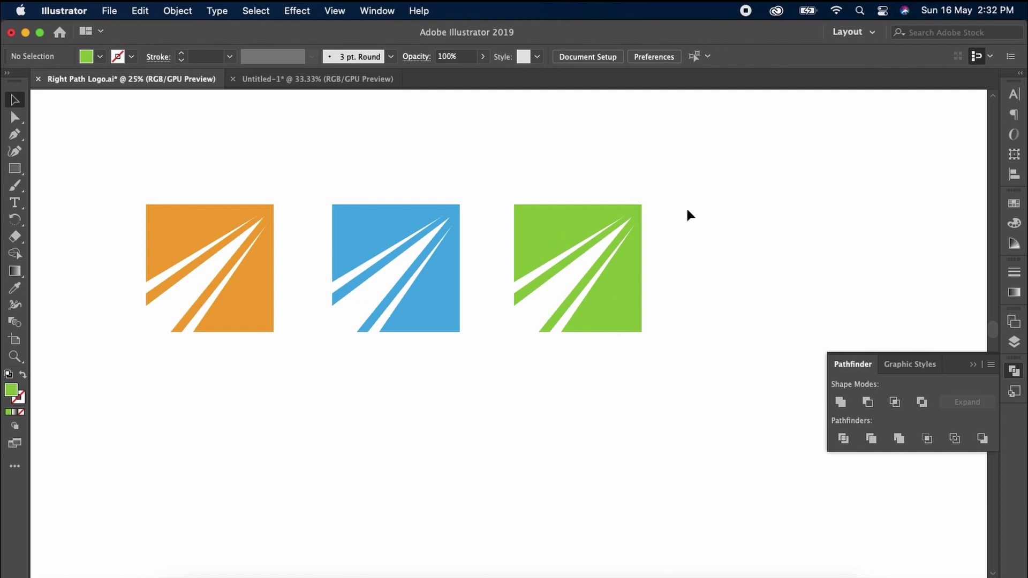
pyautogui.moveTo(667, 176); pyautogui.dragTo(155, 410)
pyautogui.moveTo(641, 332); pyautogui.dragTo(808, 466)
pyautogui.scroll(-1, 570, 456)
pyautogui.moveTo(592, 479); pyautogui.dragTo(524, 423)
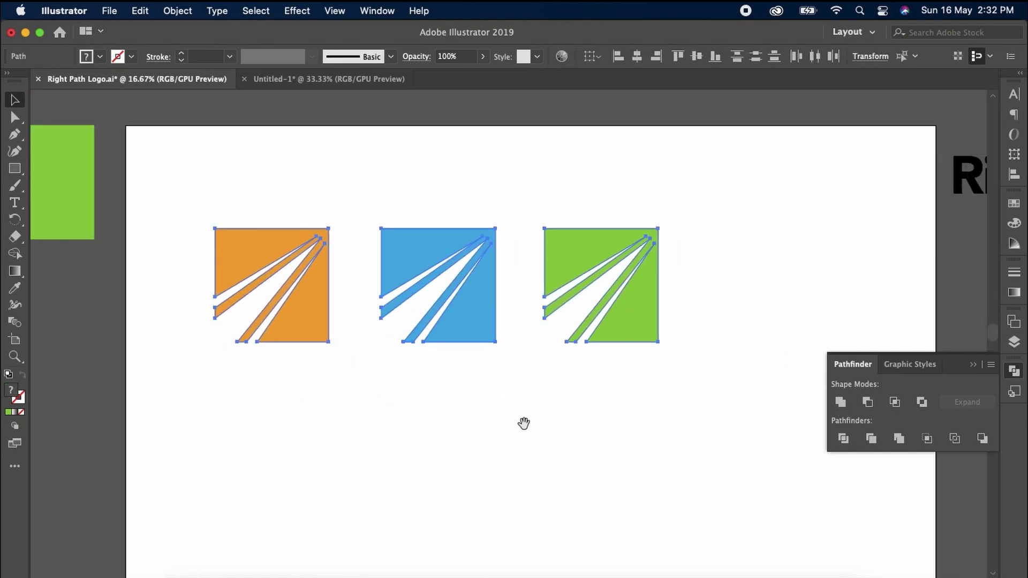
pyautogui.click(304, 407)
pyautogui.scroll(1, 303, 396)
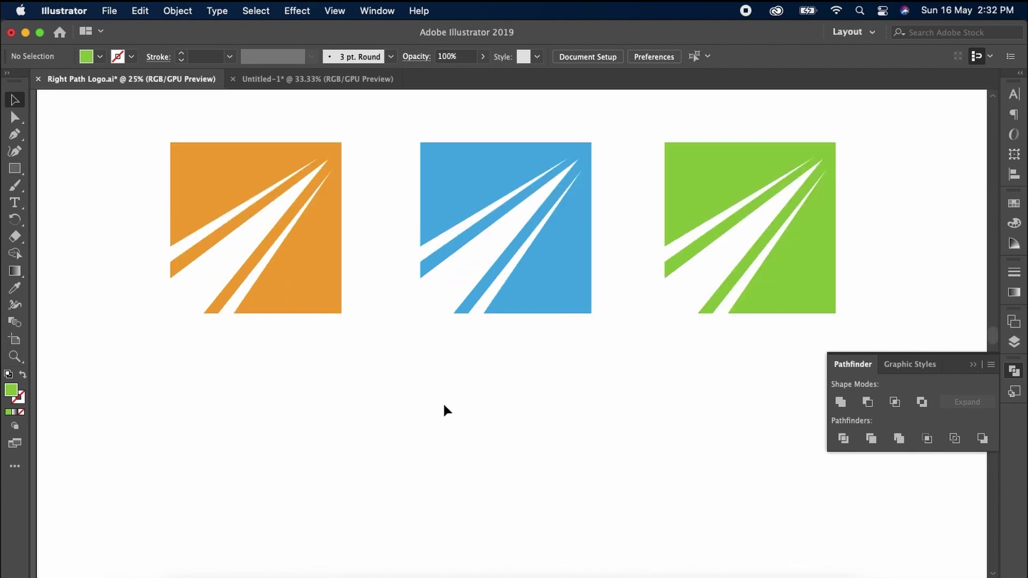
pyautogui.scroll(-1, 365, 354)
pyautogui.moveTo(381, 358); pyautogui.dragTo(396, 356)
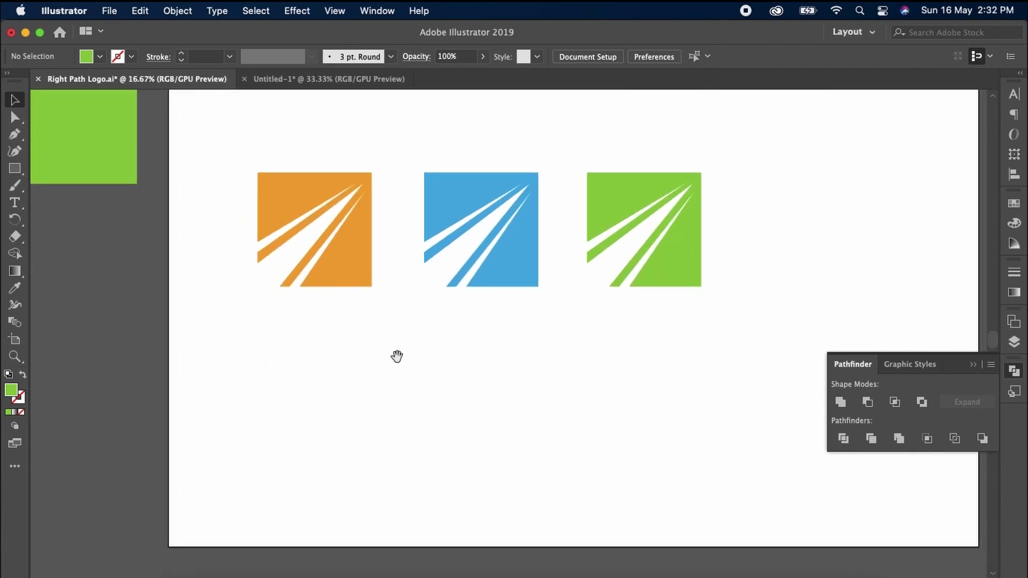
# Step: Draw a wide rectangle below the three logos, from the artboard's left edge down to its bottom edge, and fill it black
pyautogui.click(12, 169)
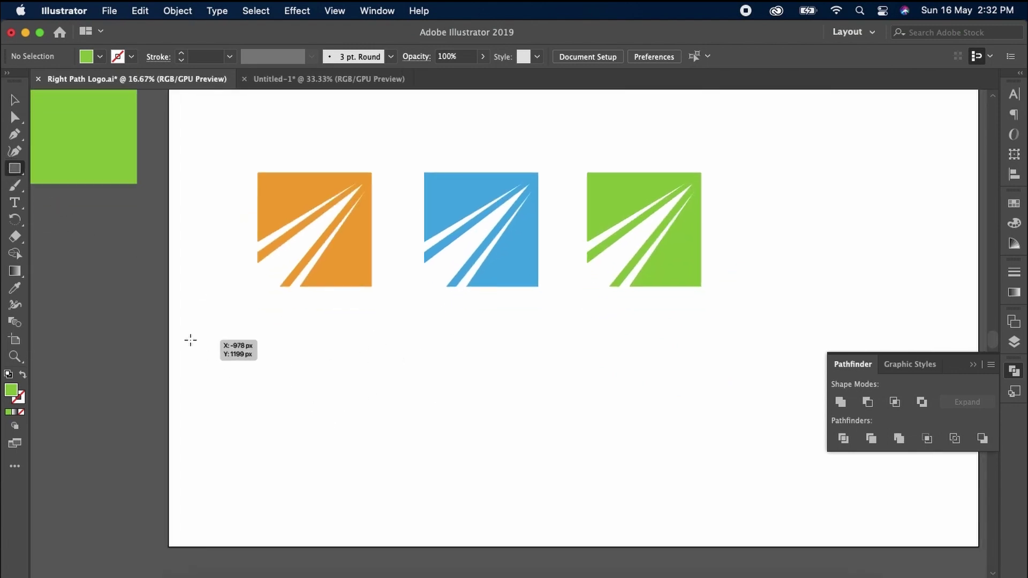
pyautogui.moveTo(169, 335); pyautogui.dragTo(748, 546)
pyautogui.click(1014, 204)
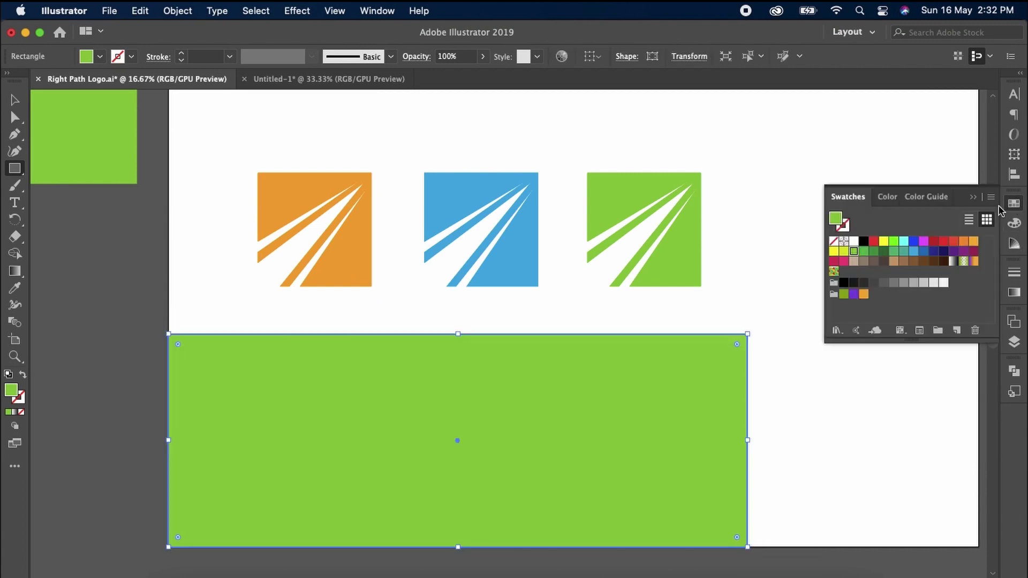
pyautogui.click(864, 240)
pyautogui.press('v')
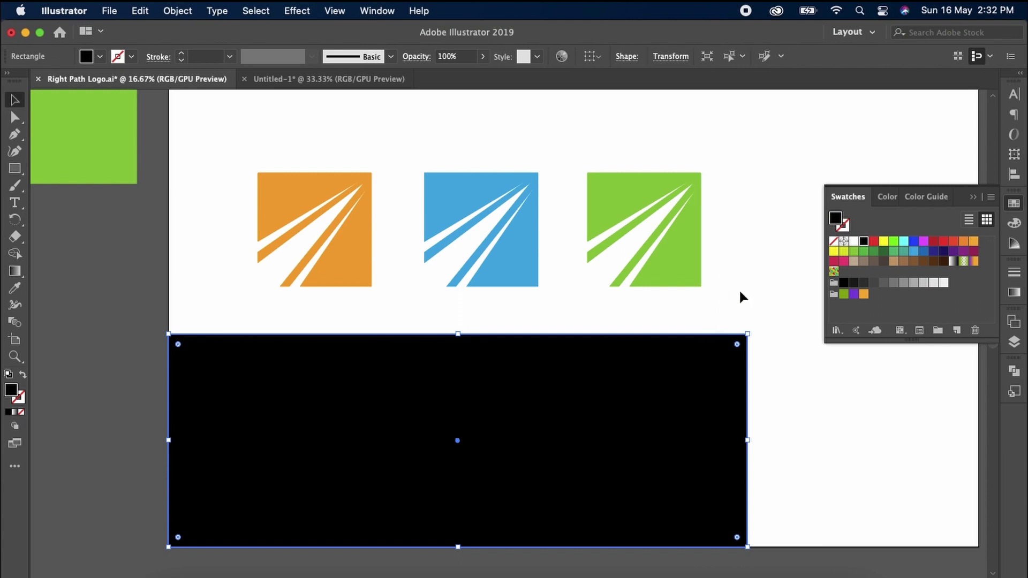
# Step: Copy the row of three coloured logos onto the black rectangle, directly below the originals
pyautogui.moveTo(732, 305); pyautogui.dragTo(205, 151)
pyautogui.moveTo(441, 201); pyautogui.dragTo(431, 415)
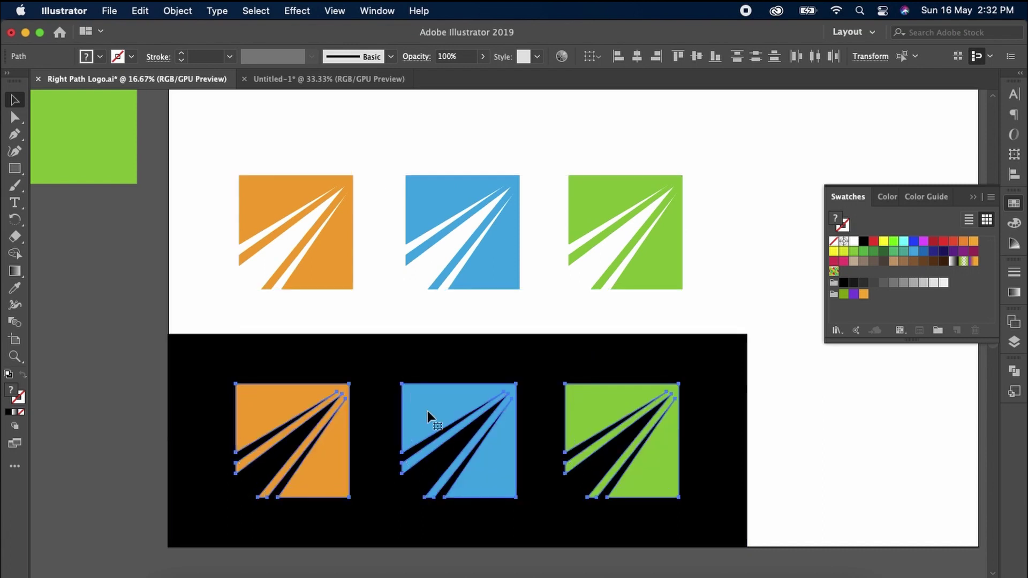
pyautogui.click(780, 500)
pyautogui.moveTo(781, 500); pyautogui.dragTo(737, 507)
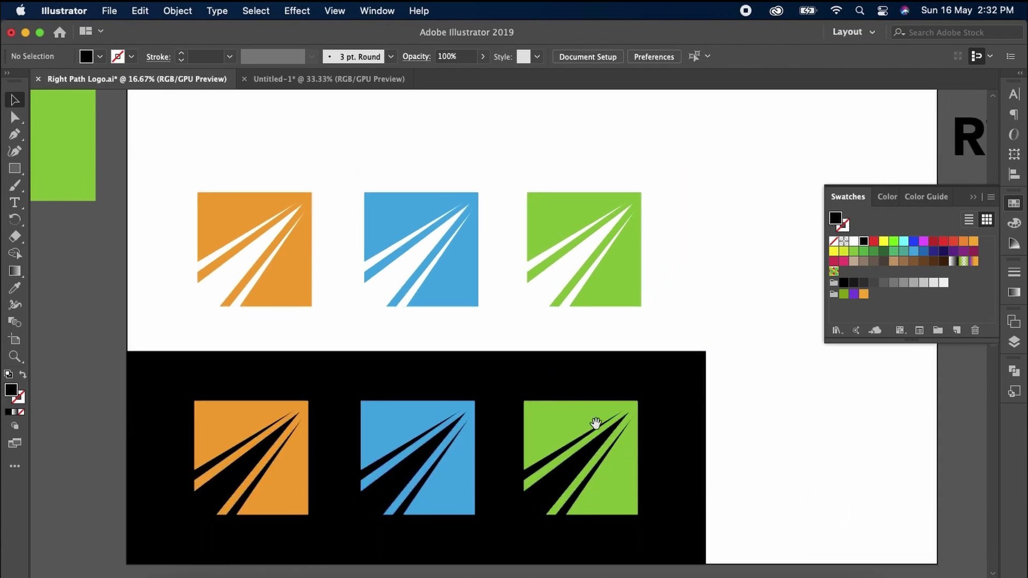
pyautogui.press('super+equal')
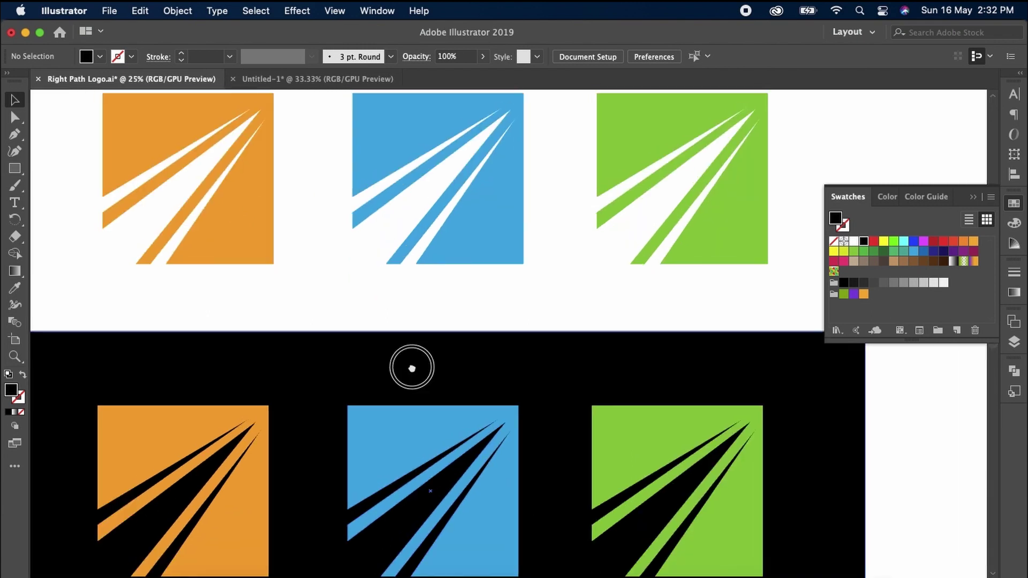
pyautogui.moveTo(408, 362); pyautogui.dragTo(418, 337)
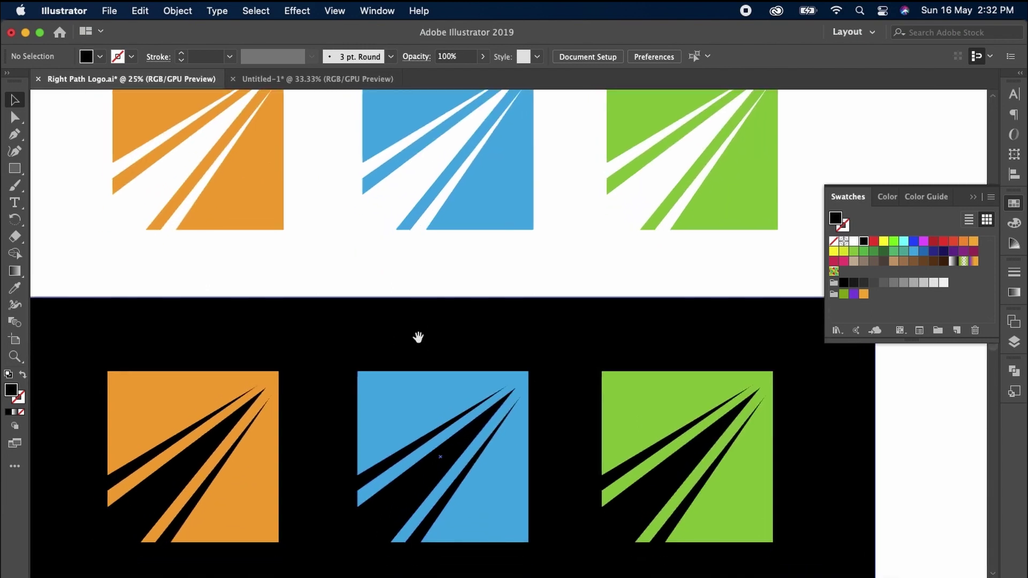
# Step: Move both rows of coloured logos and the black rectangle off the artboard, to its left below the colour panels
pyautogui.click(973, 197)
pyautogui.scroll(-1, 701, 312)
pyautogui.moveTo(758, 284); pyautogui.dragTo(642, 352)
pyautogui.moveTo(737, 209); pyautogui.dragTo(155, 507)
pyautogui.scroll(-1, 516, 489)
pyautogui.moveTo(604, 488); pyautogui.dragTo(222, 537)
pyautogui.click(391, 453)
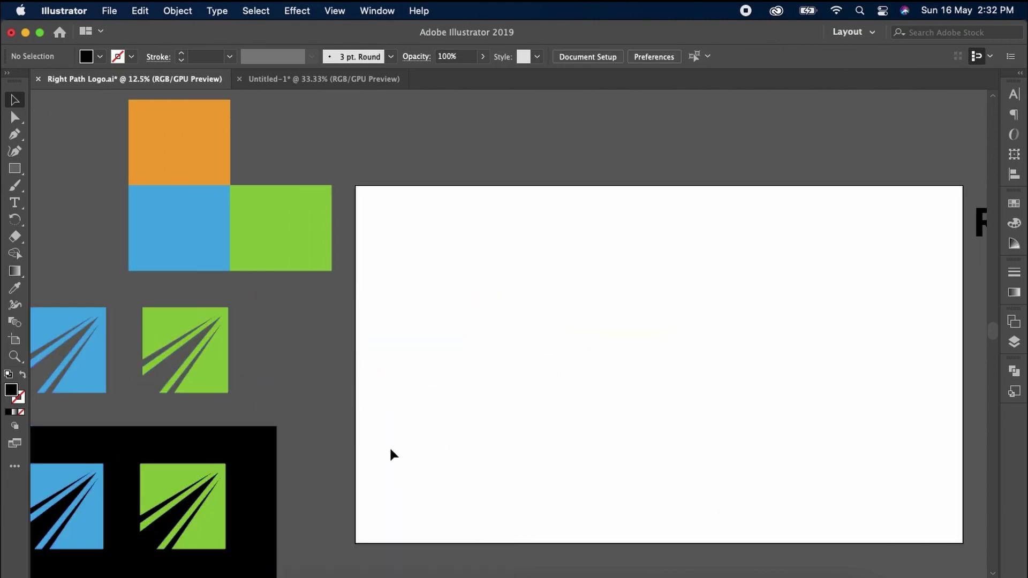
# Step: Place the orange road logo from the upper row on the left part of the empty artboard
pyautogui.moveTo(321, 453); pyautogui.dragTo(457, 461)
pyautogui.moveTo(104, 390); pyautogui.dragTo(649, 367)
pyautogui.hscroll(10, 537, 397)
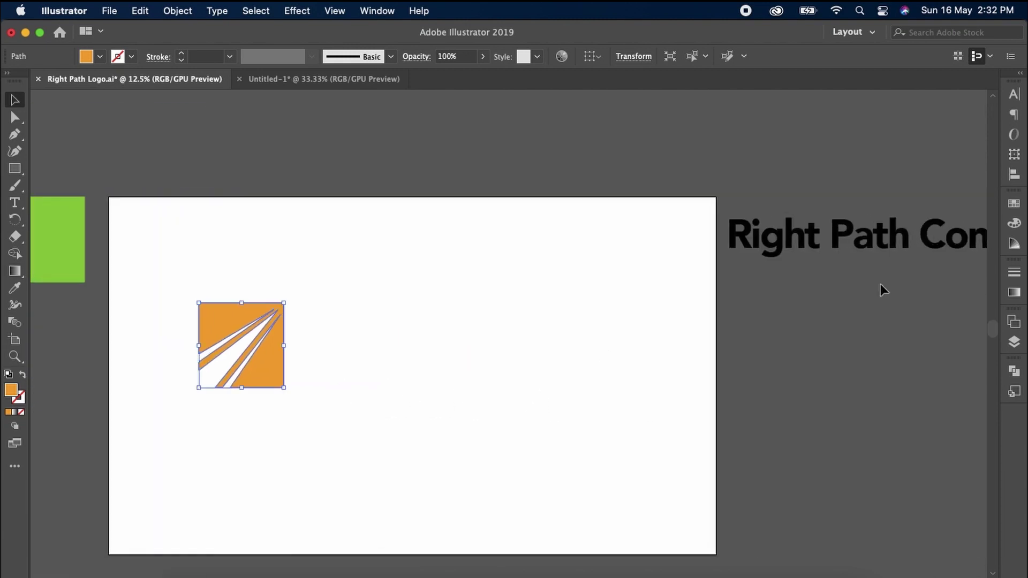
# Step: Move the "Right Path Consulting Agency" title onto the artboard, vertically centred just to the right of the orange logo
pyautogui.click(852, 220)
pyautogui.moveTo(857, 245); pyautogui.dragTo(532, 303)
pyautogui.keyDown('alt'); pyautogui.scroll(1, 435, 276); pyautogui.keyUp('alt')
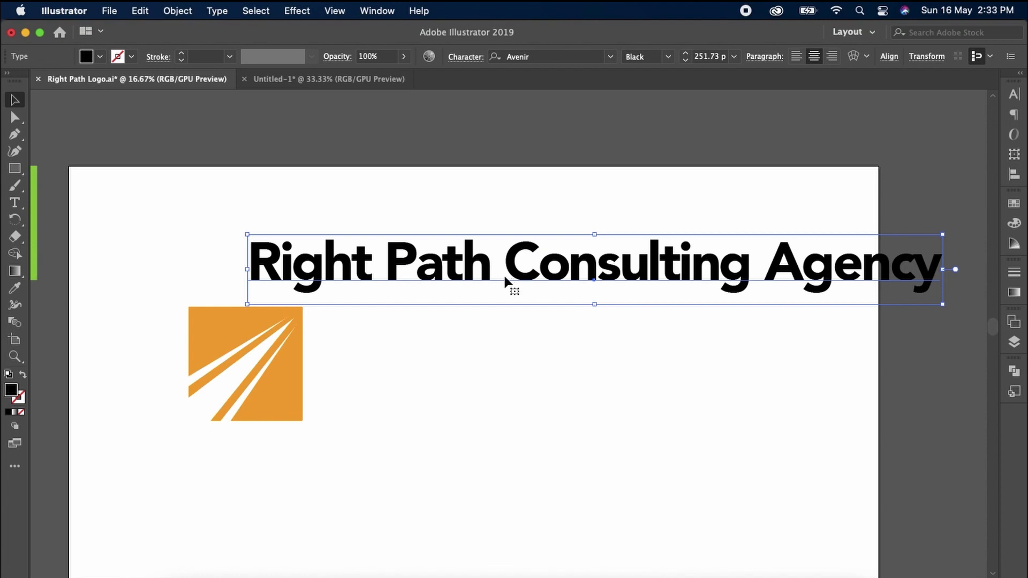
pyautogui.moveTo(504, 274); pyautogui.dragTo(574, 373)
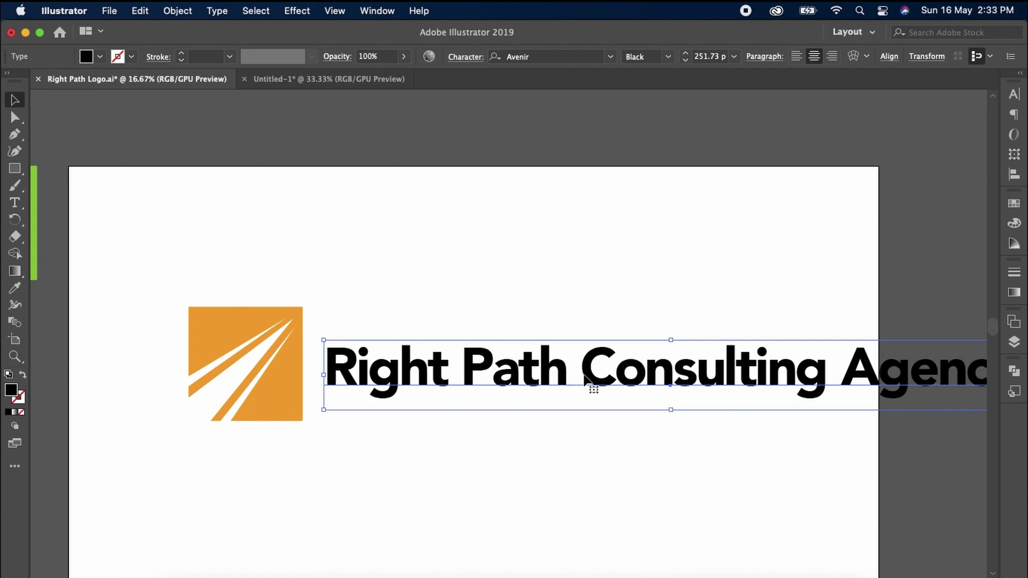
# Step: Try the title centred beneath the orange logo, and return it to the logo's right side
pyautogui.moveTo(549, 404); pyautogui.dragTo(457, 450)
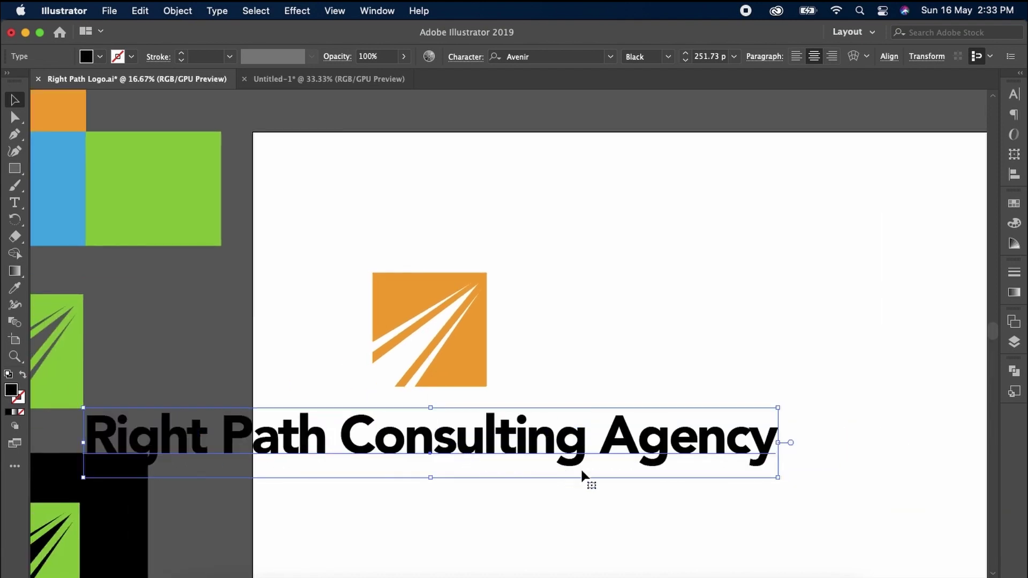
pyautogui.click(464, 370)
pyautogui.moveTo(514, 454); pyautogui.dragTo(661, 395)
pyautogui.moveTo(583, 404); pyautogui.dragTo(594, 368)
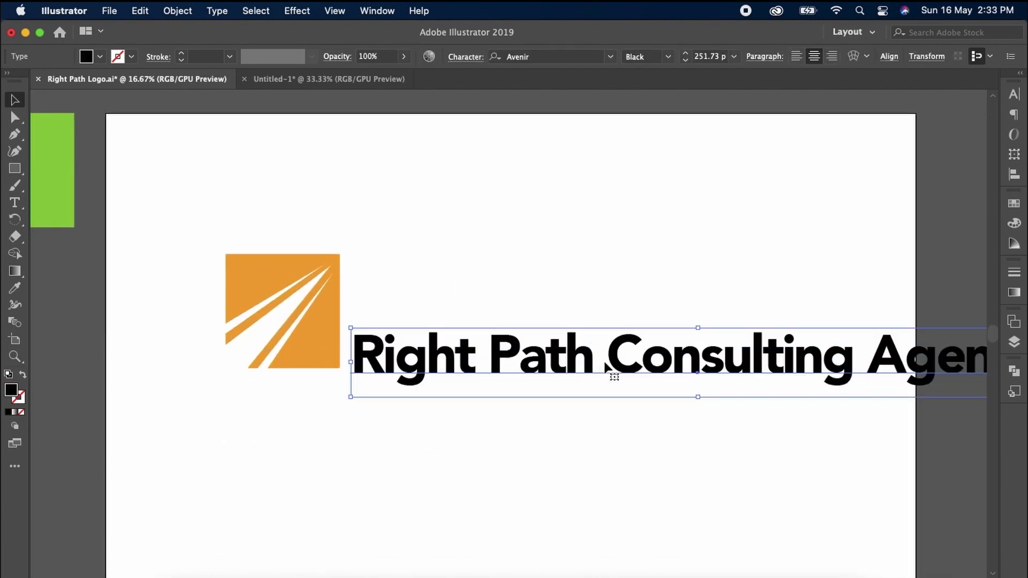
# Step: Break the title into two lines, "Right Path" above "Consulting Agency"
pyautogui.tripleClick(606, 363)
pyautogui.click(608, 359)
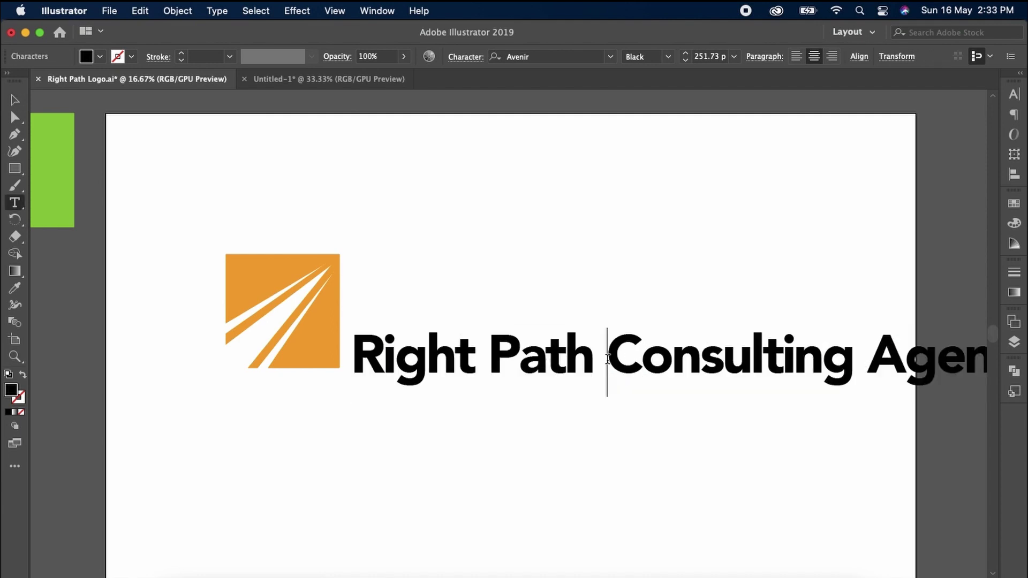
pyautogui.press('BackSpace')
pyautogui.press('Return')
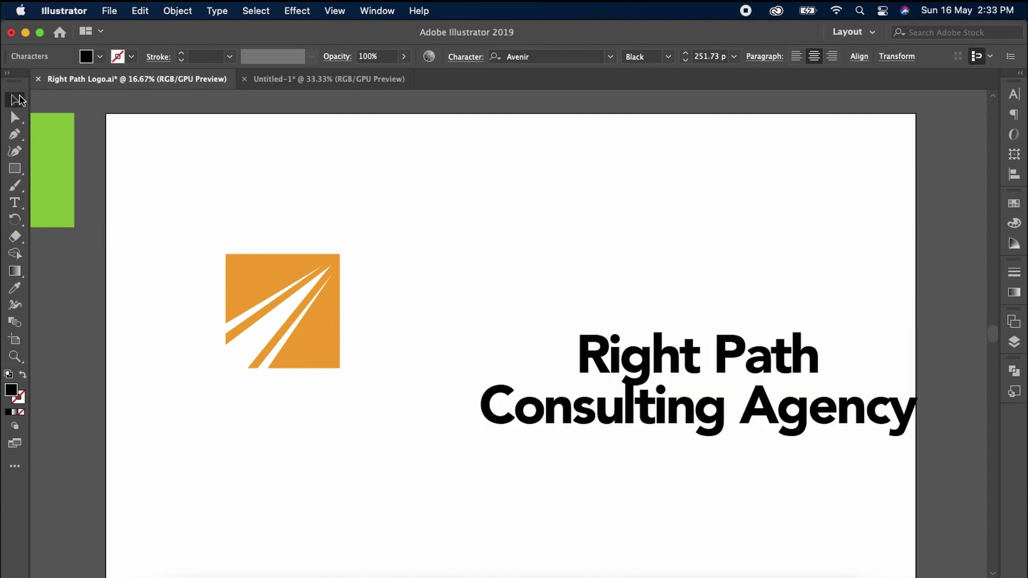
# Step: Left-align the two-line title and position it directly beside the orange logo, within the logo's height
pyautogui.click(16, 99)
pyautogui.click(797, 56)
pyautogui.moveTo(779, 369); pyautogui.dragTo(431, 304)
pyautogui.hotkey('alt', 'Down')
pyautogui.hotkey('alt', 'Down')
pyautogui.hotkey('alt', 'Down')
pyautogui.hotkey('alt', 'Down')
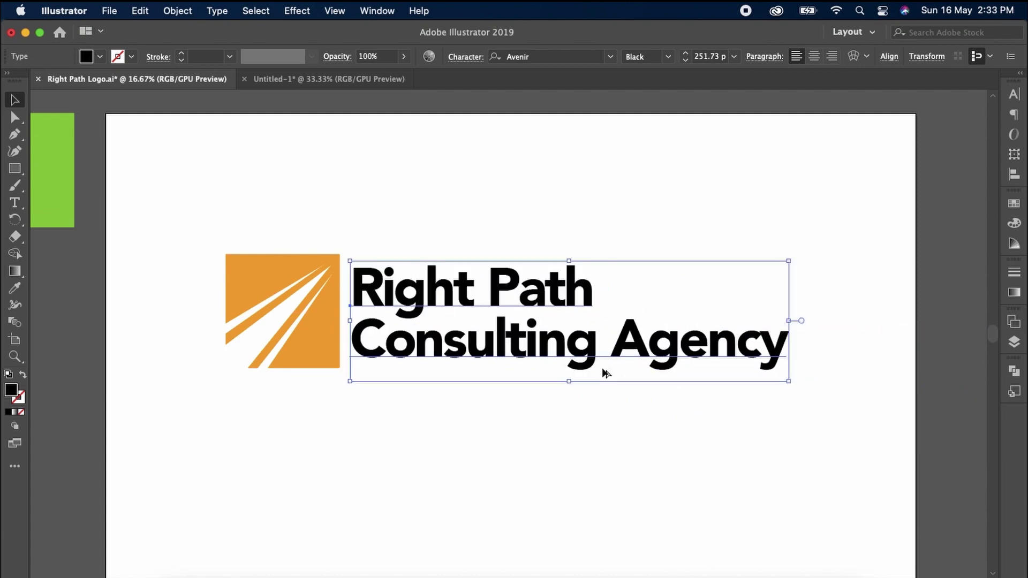
pyautogui.click(581, 425)
pyautogui.scroll(-5, 551, 339)
pyautogui.click(514, 279)
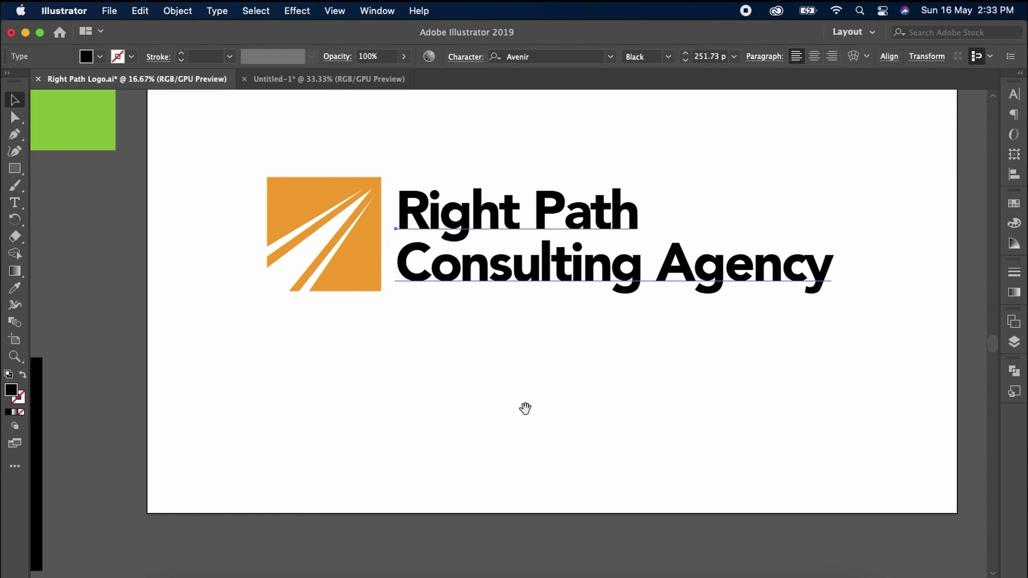
# Step: Change the two-line title's font style to Avenir Heavy
pyautogui.moveTo(525, 408); pyautogui.dragTo(537, 432)
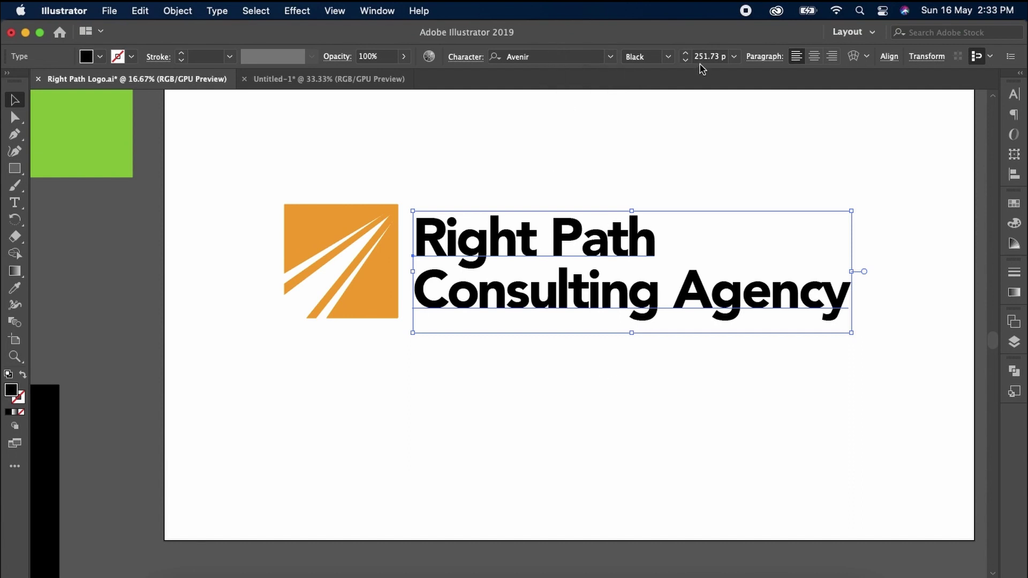
pyautogui.click(668, 56)
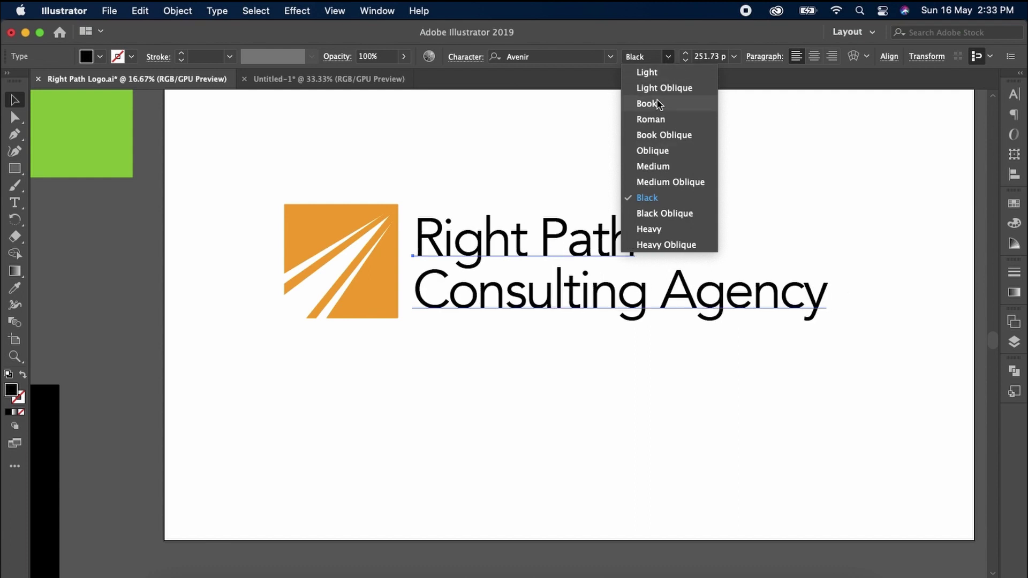
pyautogui.click(655, 230)
pyautogui.scroll(2, 535, 250)
pyautogui.hscroll(1, 535, 250)
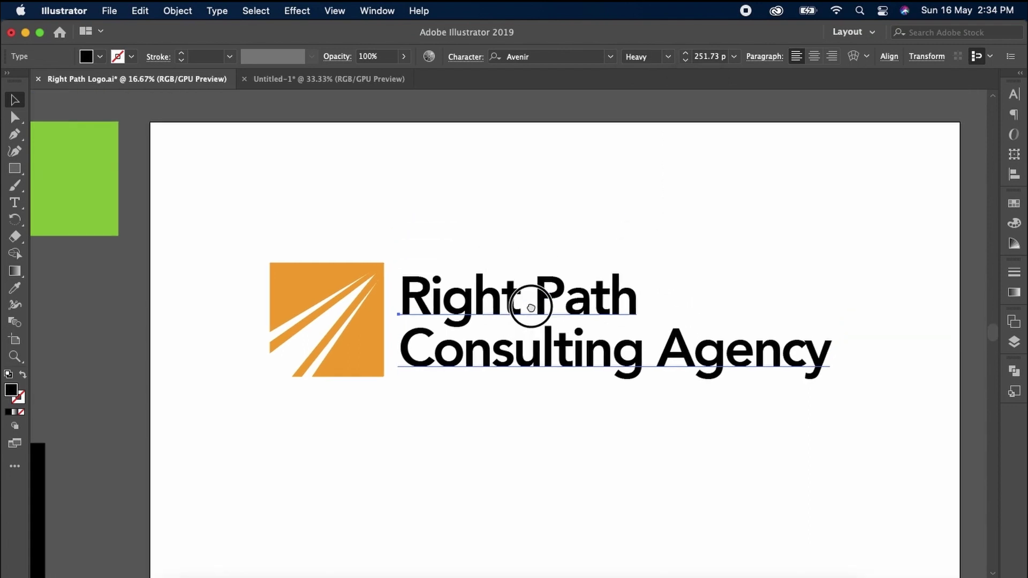
# Step: Scale the two-line title down to about 183 pt and shrink the orange logo to match the title's height
pyautogui.moveTo(833, 395); pyautogui.dragTo(714, 391)
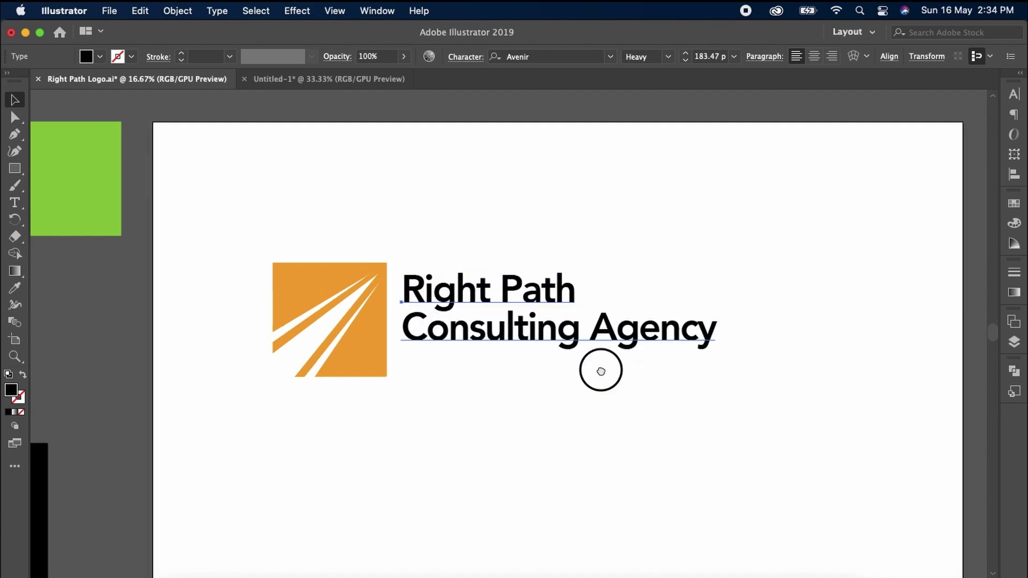
pyautogui.hscroll(-4, 599, 367)
pyautogui.click(475, 363)
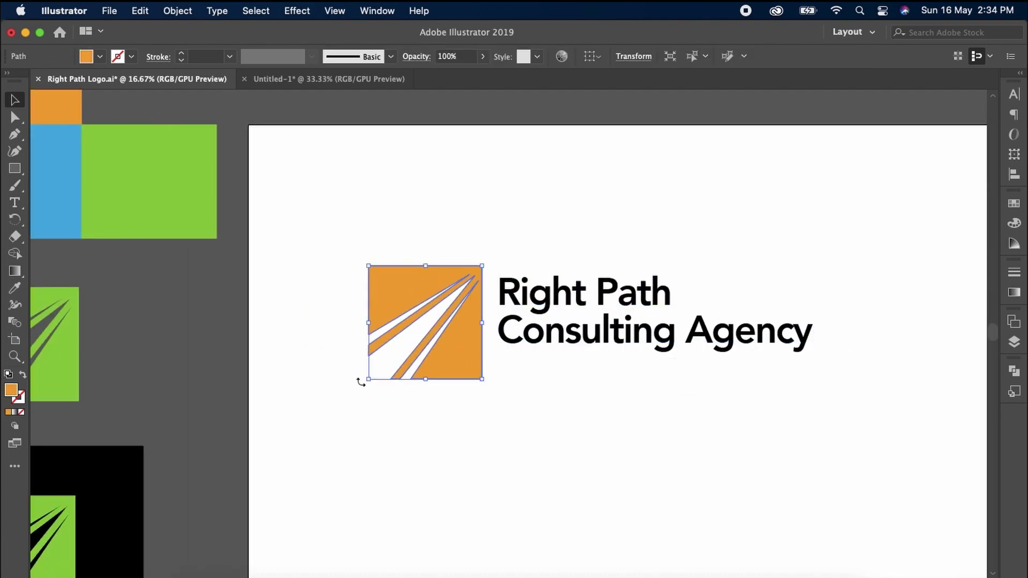
pyautogui.moveTo(368, 380); pyautogui.dragTo(403, 344)
pyautogui.scroll(2, 506, 320)
# Step: Enlarge the two-line title slightly to about 189 pt so it fits the orange logo's height
pyautogui.click(593, 294)
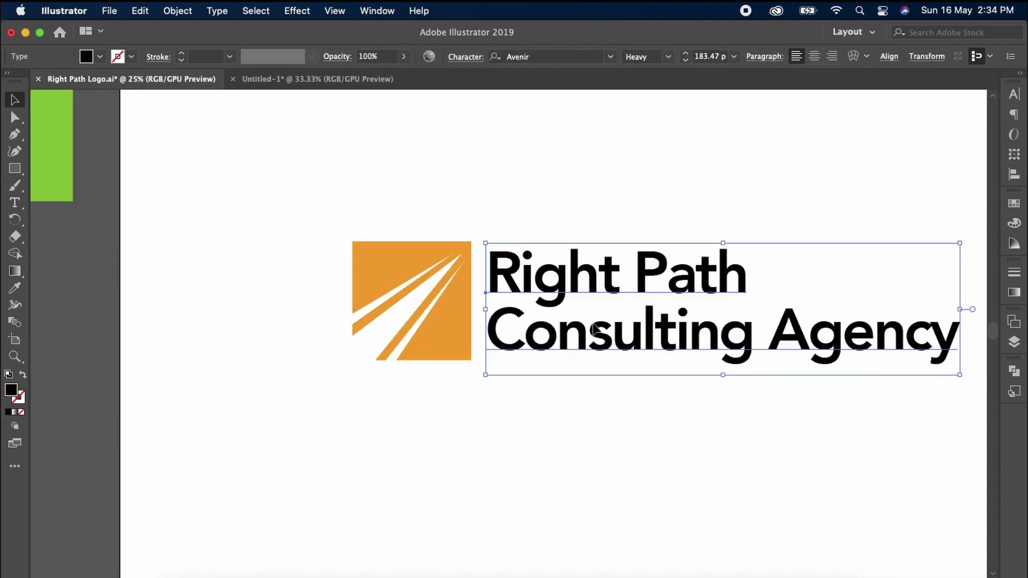
pyautogui.hscroll(5, 444, 306)
pyautogui.click(444, 306)
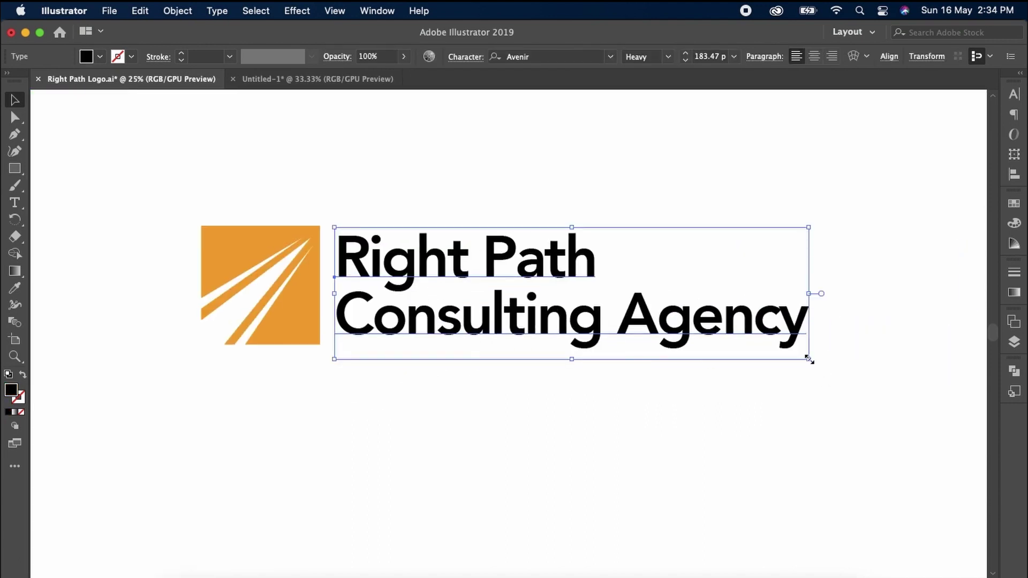
pyautogui.moveTo(809, 359); pyautogui.dragTo(823, 363)
pyautogui.moveTo(612, 382); pyautogui.dragTo(709, 370)
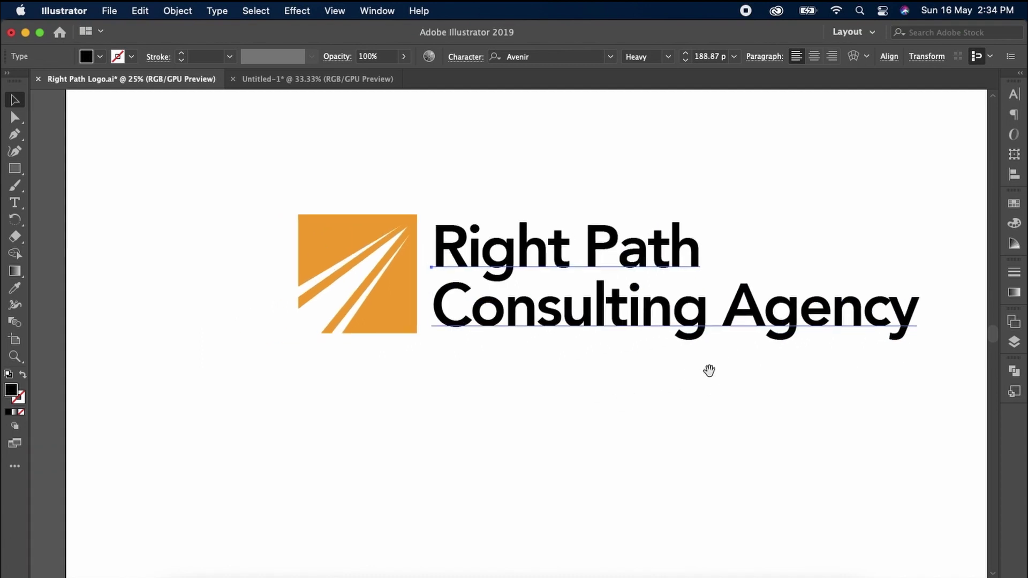
pyautogui.hscroll(4, 702, 363)
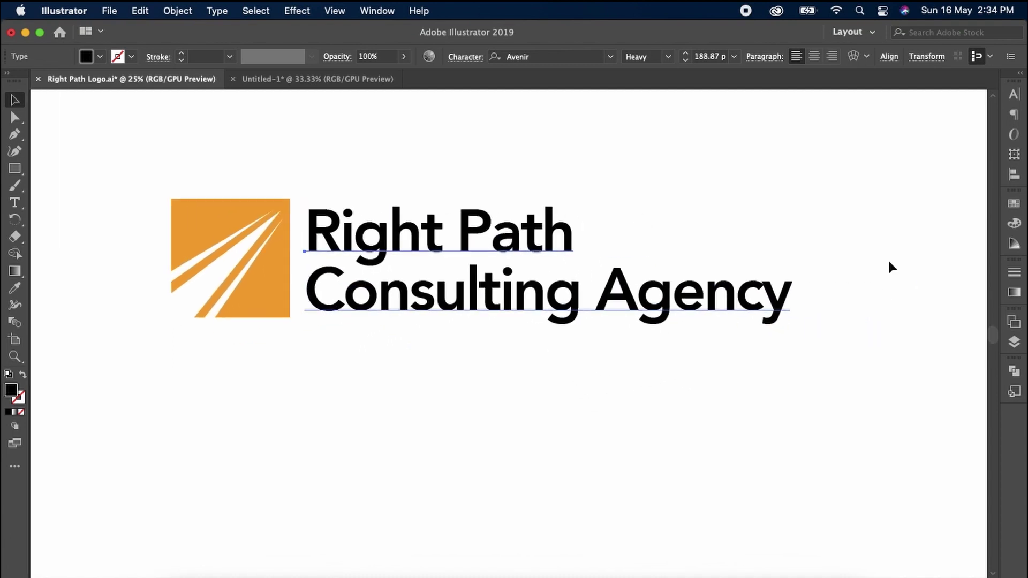
# Step: Fill the title text with the dark grey swatch R=51 G=51 B=51
pyautogui.click(1015, 203)
pyautogui.click(855, 288)
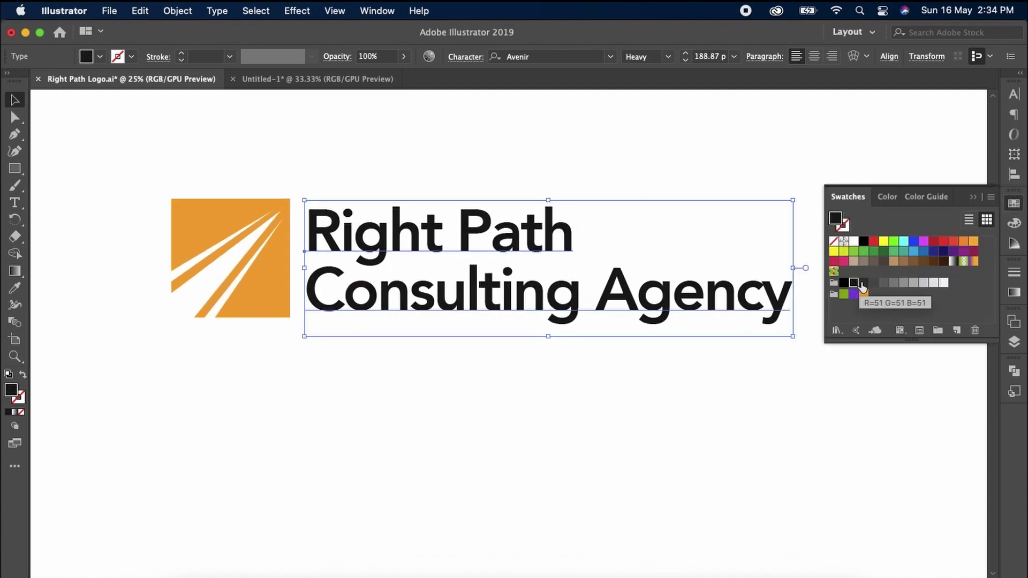
pyautogui.click(862, 285)
pyautogui.click(575, 419)
pyautogui.press('super+minus')
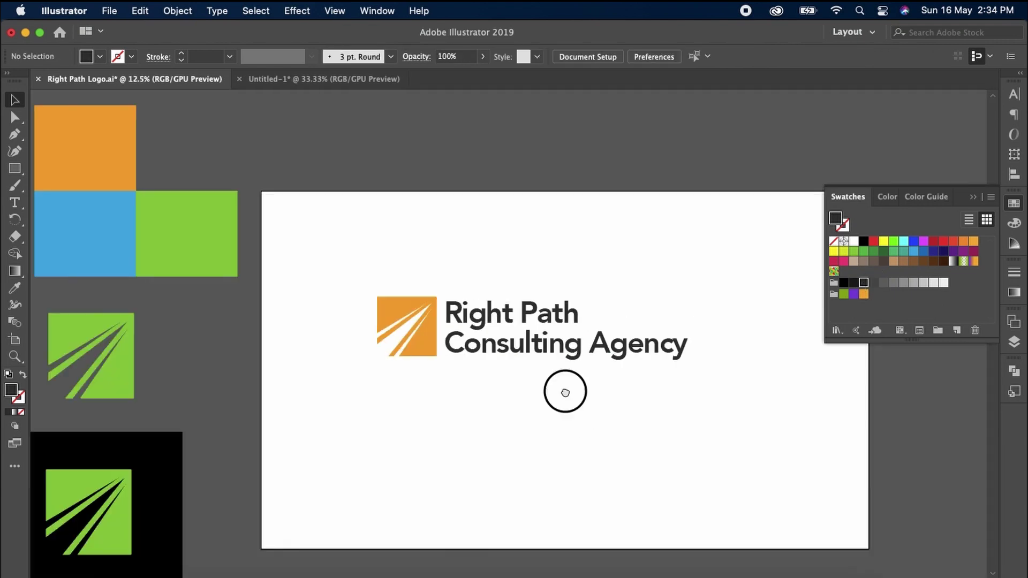
# Step: Move the orange logo and its title up the artboard together and duplicate them directly beneath
pyautogui.moveTo(381, 241); pyautogui.dragTo(448, 303)
pyautogui.press('super+equal')
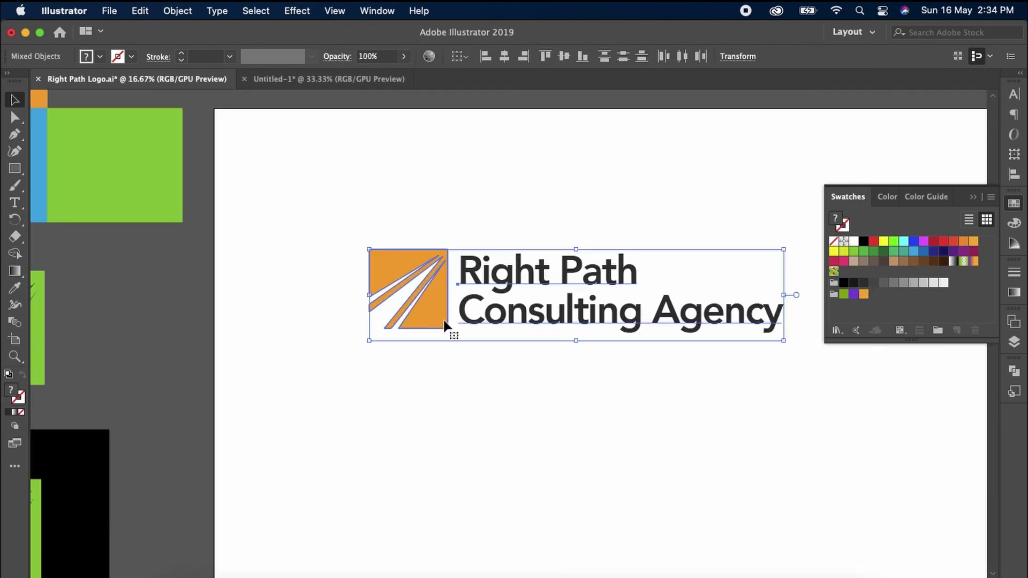
pyautogui.moveTo(607, 396); pyautogui.dragTo(408, 267)
pyautogui.moveTo(439, 300); pyautogui.dragTo(422, 348)
pyautogui.click(440, 375)
# Step: Recolour the lower copy's title with the blue sampled from the brand colour square
pyautogui.click(676, 349)
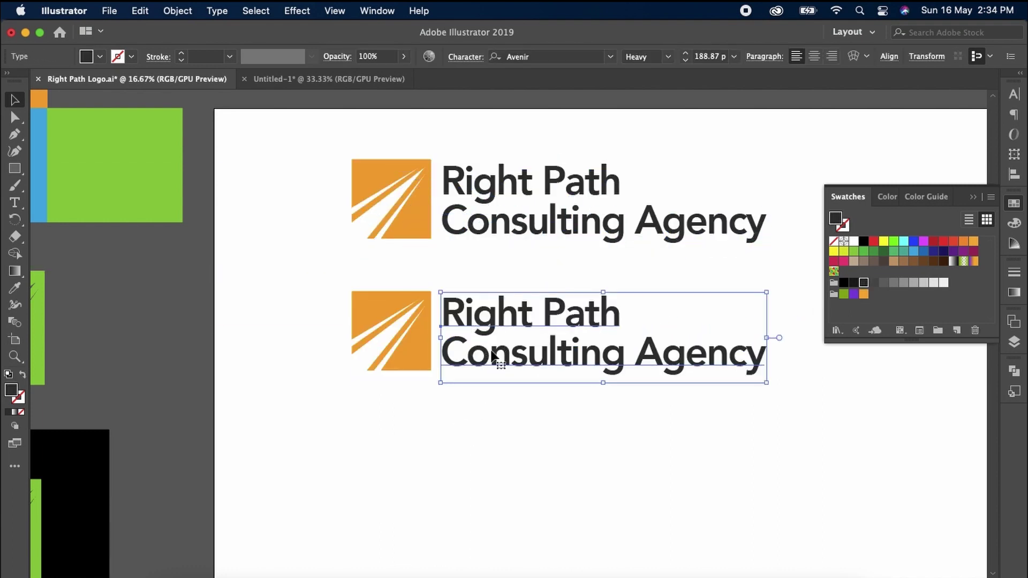
pyautogui.hscroll(-5, 492, 353)
pyautogui.press('i')
pyautogui.click(152, 207)
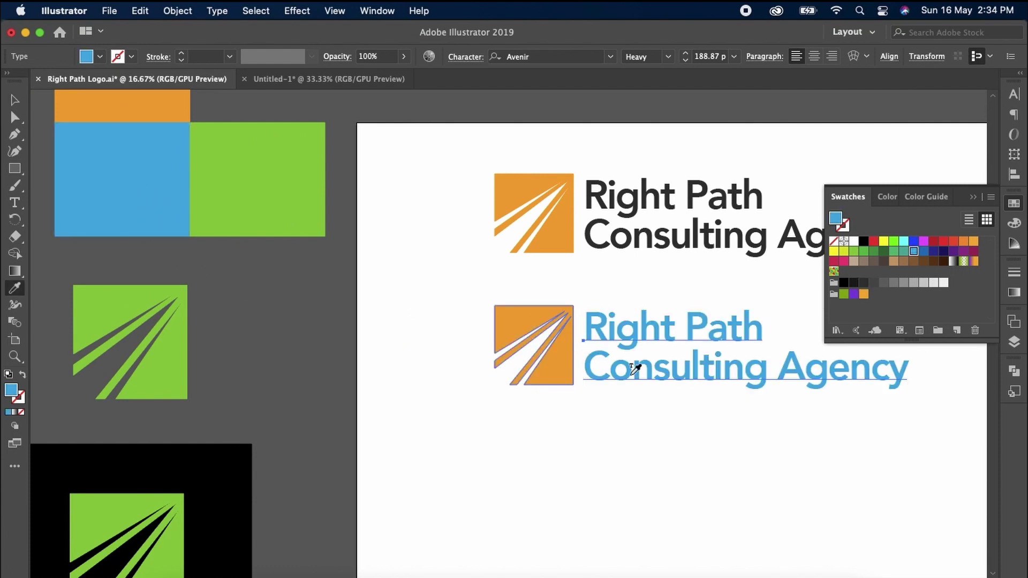
pyautogui.hscroll(5, 673, 384)
pyautogui.scroll(-2, 673, 383)
pyautogui.press('v')
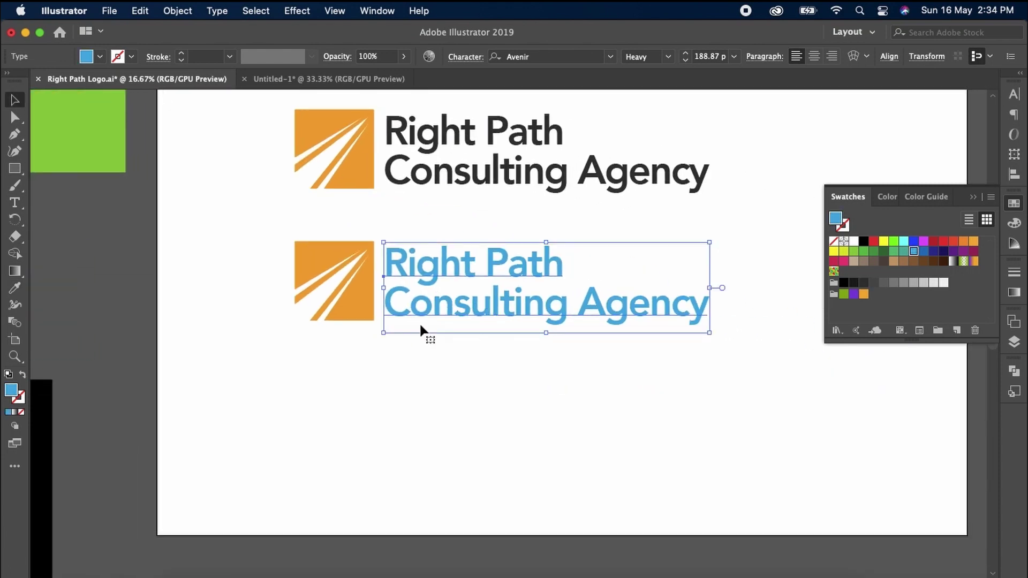
# Step: Duplicate the blue-titled logo version directly beneath it and recolour the copy's title a very dark navy blue
pyautogui.keyDown('shift'); pyautogui.click(355, 316); pyautogui.keyUp('shift')
pyautogui.moveTo(363, 301); pyautogui.dragTo(362, 437)
pyautogui.click(432, 446)
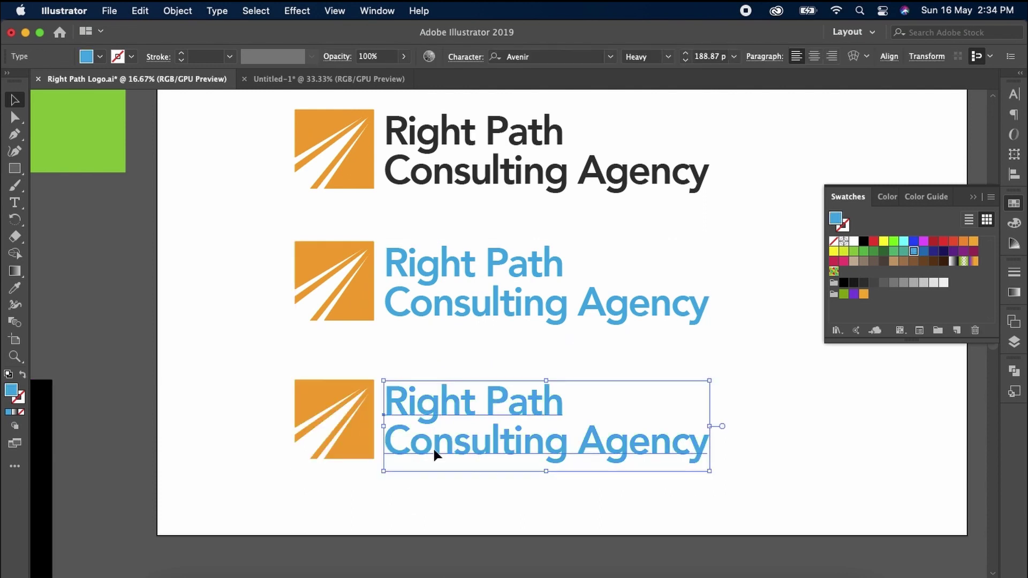
pyautogui.click(944, 251)
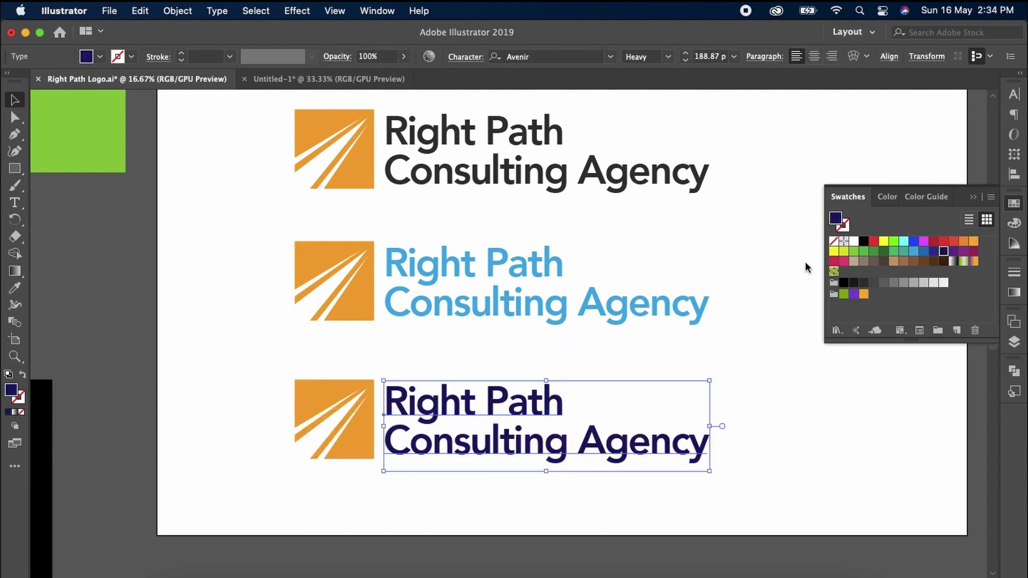
pyautogui.doubleClick(11, 390)
pyautogui.moveTo(472, 331); pyautogui.dragTo(489, 356)
pyautogui.click(664, 224)
pyautogui.click(737, 345)
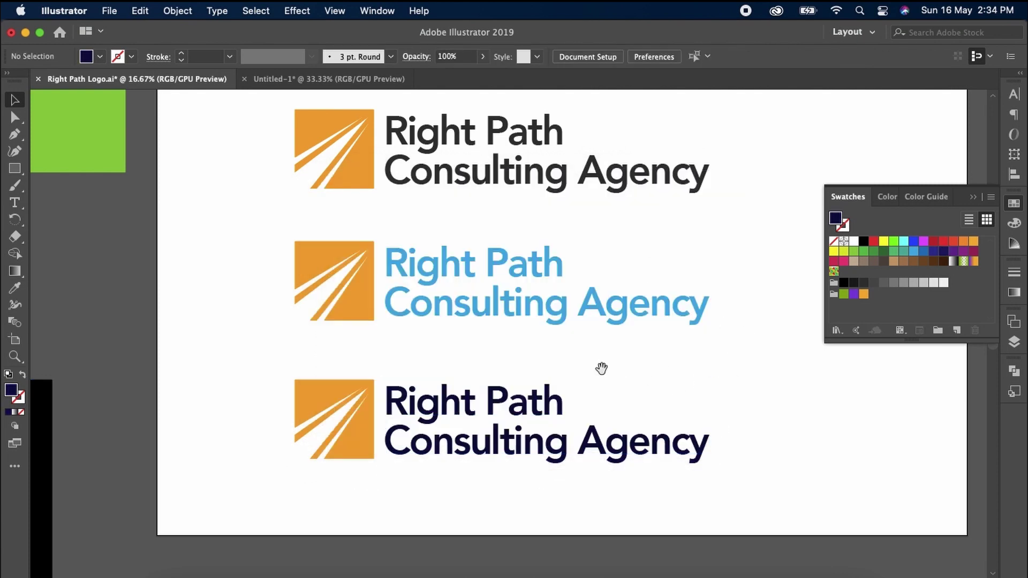
# Step: Recolour the middle version's logo mark with the green sampled from the brand colour square
pyautogui.moveTo(599, 367); pyautogui.dragTo(611, 412)
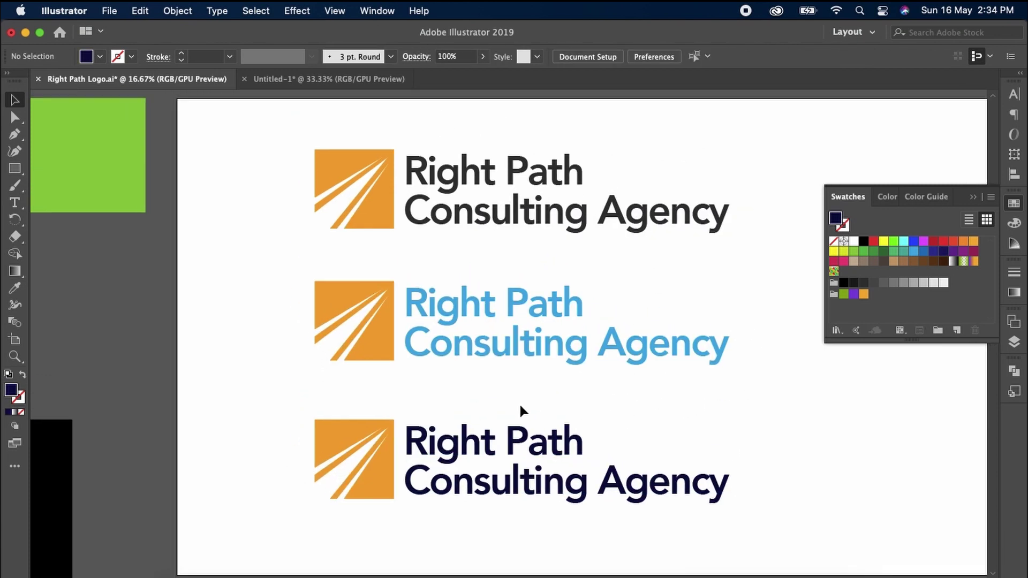
pyautogui.moveTo(555, 428); pyautogui.dragTo(484, 421)
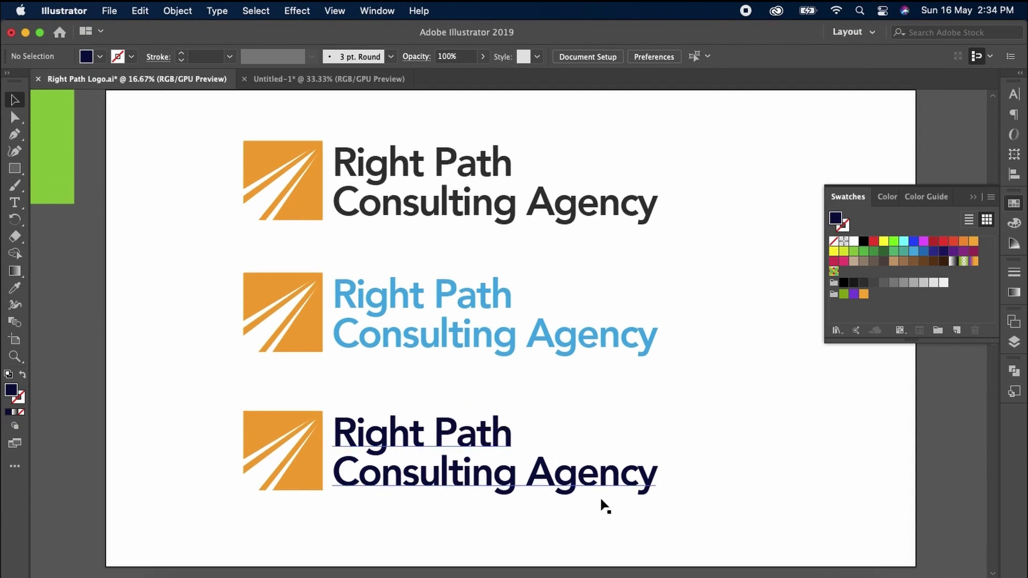
pyautogui.moveTo(407, 492)
pyautogui.mouseDown()
pyautogui.moveTo(491, 488)
pyautogui.moveTo(425, 494)
pyautogui.mouseUp()
pyautogui.click(971, 204)
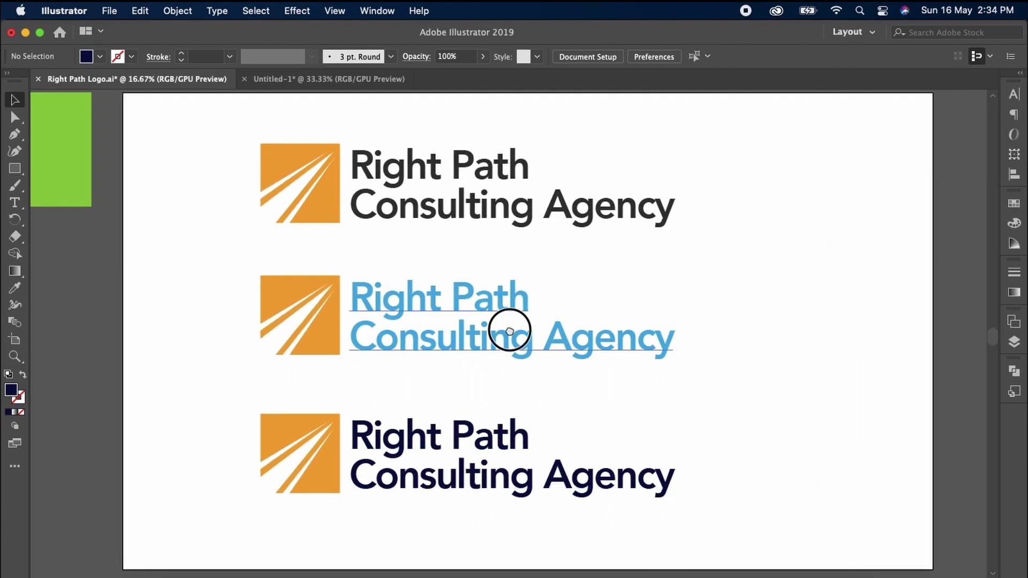
pyautogui.moveTo(509, 329); pyautogui.dragTo(596, 328)
pyautogui.moveTo(361, 305); pyautogui.dragTo(474, 302)
pyautogui.hscroll(2, 474, 301)
pyautogui.click(496, 292)
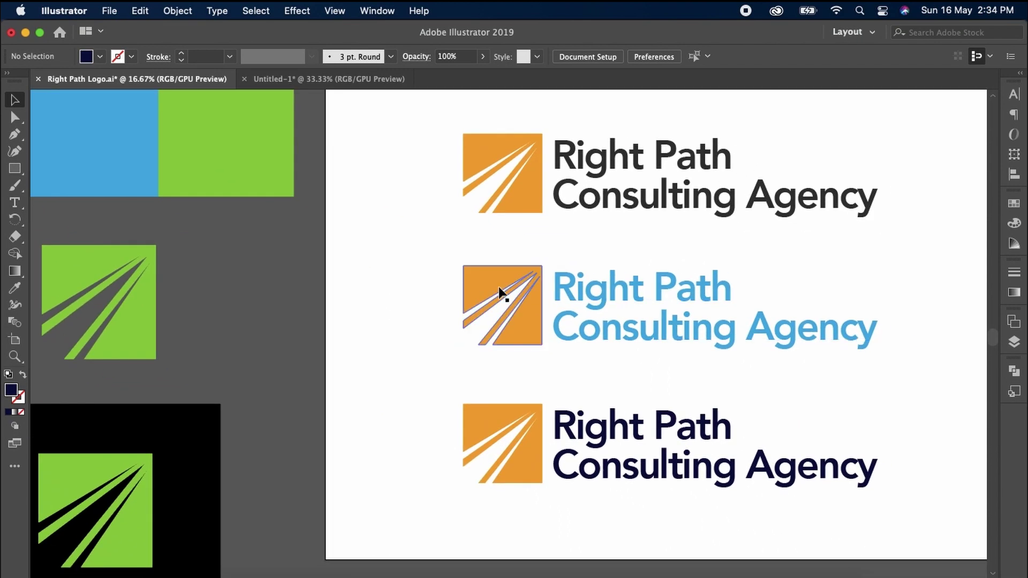
pyautogui.press('i')
pyautogui.click(242, 151)
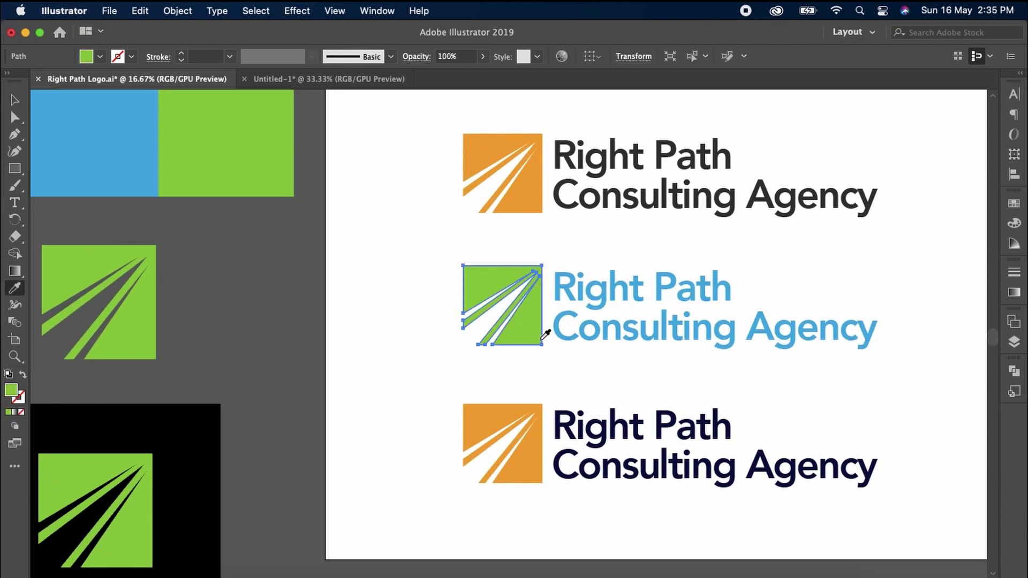
pyautogui.press('v')
pyautogui.click(589, 312)
pyautogui.click(355, 325)
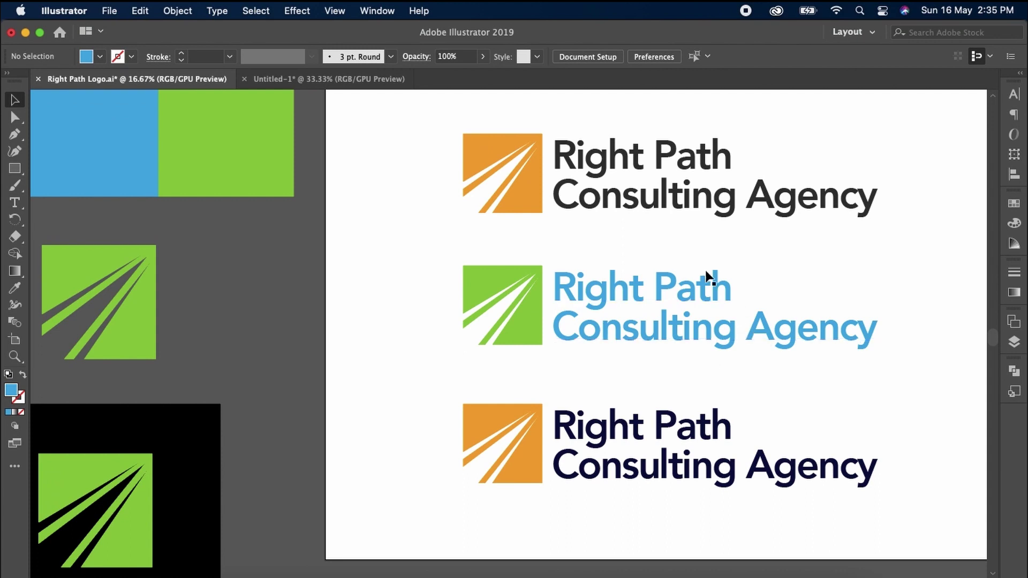
# Step: Recolour the navy-titled version's logo mark with the blue sampled from the brand colour square
pyautogui.hscroll(-5, 436, 379)
pyautogui.click(612, 439)
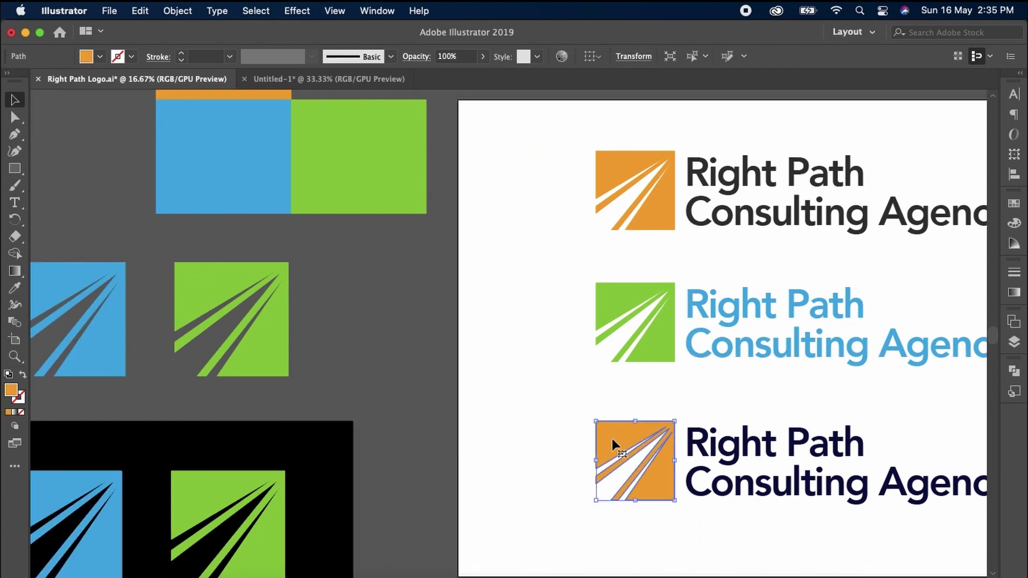
pyautogui.moveTo(501, 379); pyautogui.dragTo(415, 356)
pyautogui.press('i')
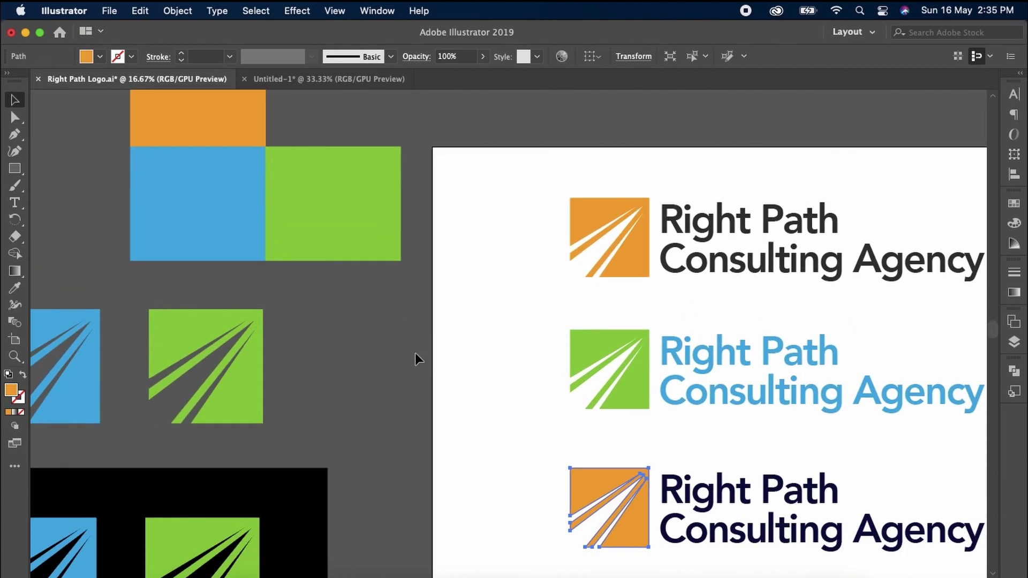
pyautogui.click(236, 250)
pyautogui.press('v')
pyautogui.click(583, 440)
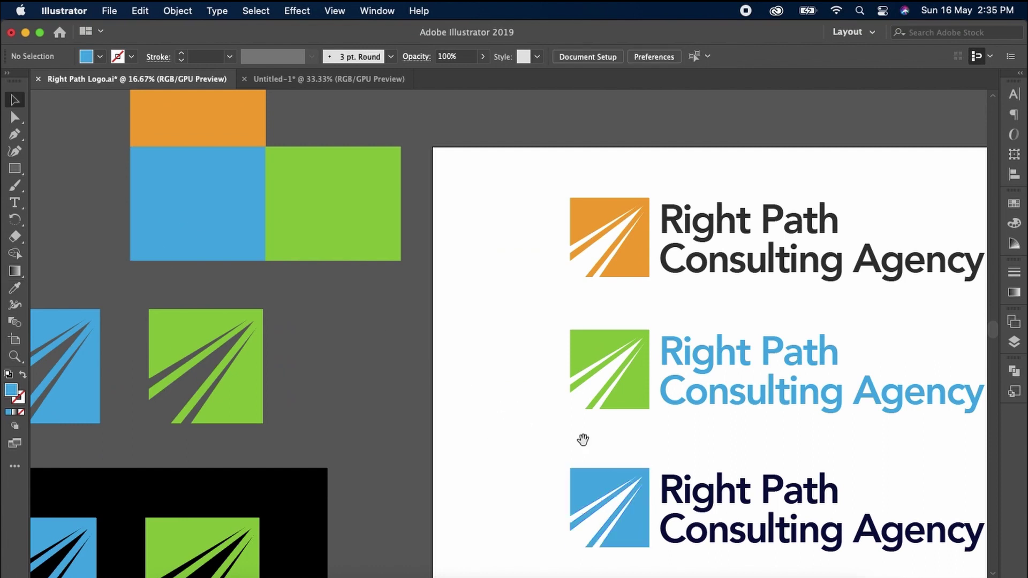
# Step: Scale all three logo versions down together, bringing their title text to about 150 pt
pyautogui.moveTo(583, 441); pyautogui.dragTo(416, 420)
pyautogui.moveTo(815, 151); pyautogui.dragTo(347, 533)
pyautogui.moveTo(794, 534); pyautogui.dragTo(585, 467)
pyautogui.click(657, 415)
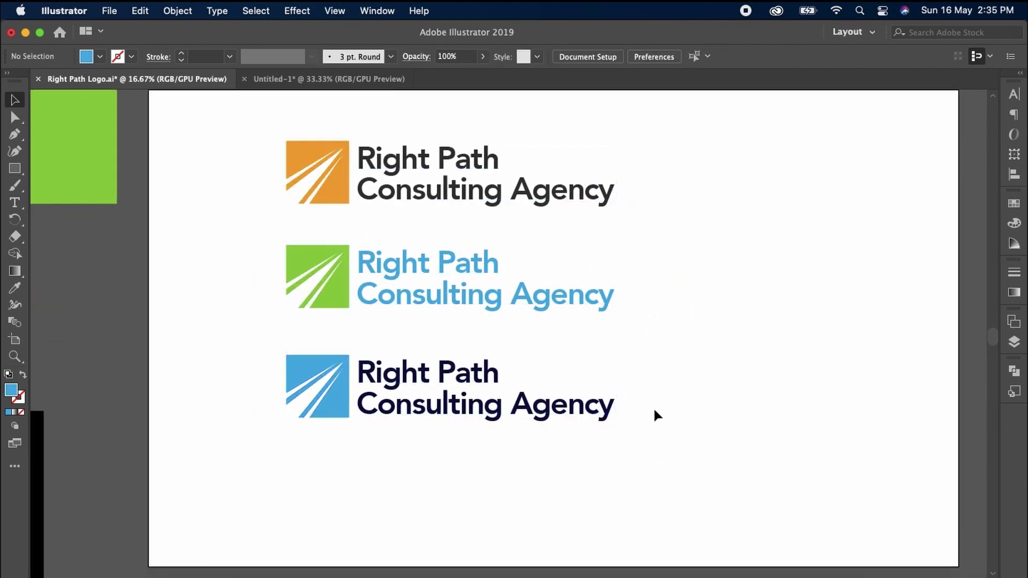
# Step: Move the green and blue logo versions together down and to the left, away from the orange version
pyautogui.moveTo(638, 249); pyautogui.dragTo(230, 462)
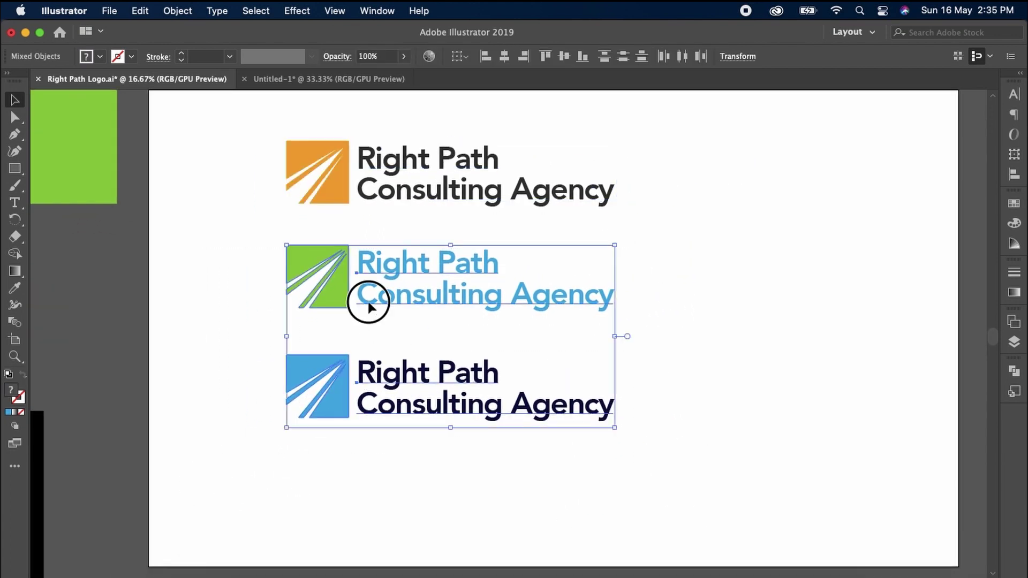
pyautogui.moveTo(368, 301); pyautogui.dragTo(307, 393)
pyautogui.click(586, 409)
# Step: Draw a rectangle about half the artboard's width from its upper-right corner and fill it with the orange version's dark grey title colour
pyautogui.moveTo(579, 356); pyautogui.dragTo(521, 374)
pyautogui.click(15, 171)
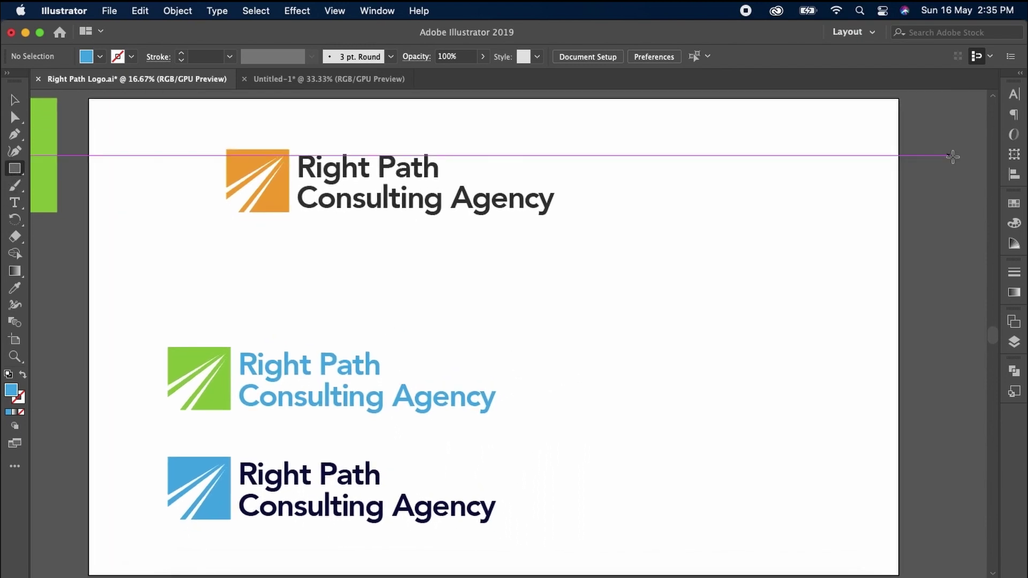
pyautogui.moveTo(900, 98); pyautogui.dragTo(502, 298)
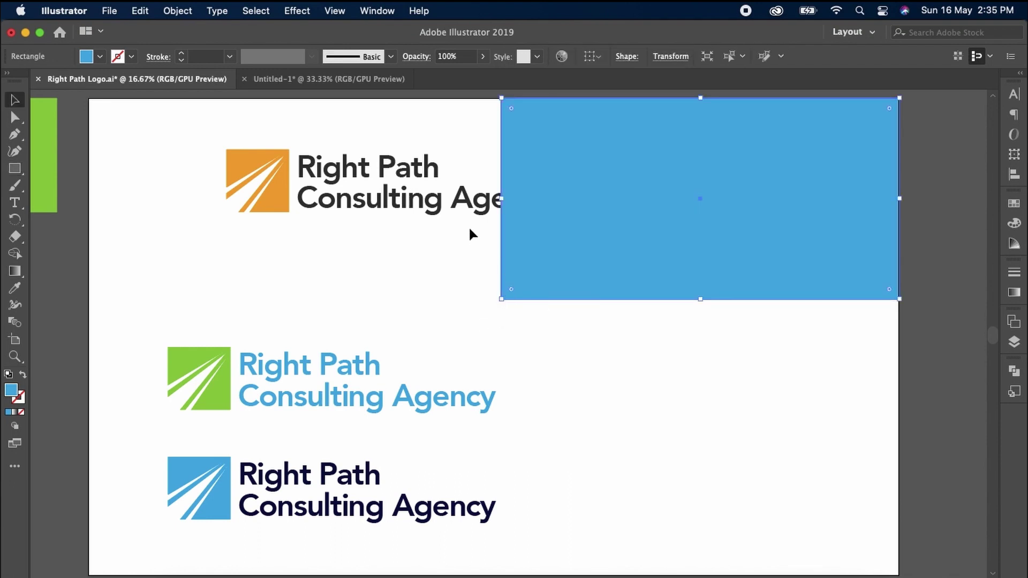
pyautogui.press('i')
pyautogui.click(439, 206)
pyautogui.press('v')
# Step: Shift the orange logo version clear of the dark rectangle and place a duplicate of it centred on the rectangle
pyautogui.moveTo(460, 241); pyautogui.dragTo(183, 131)
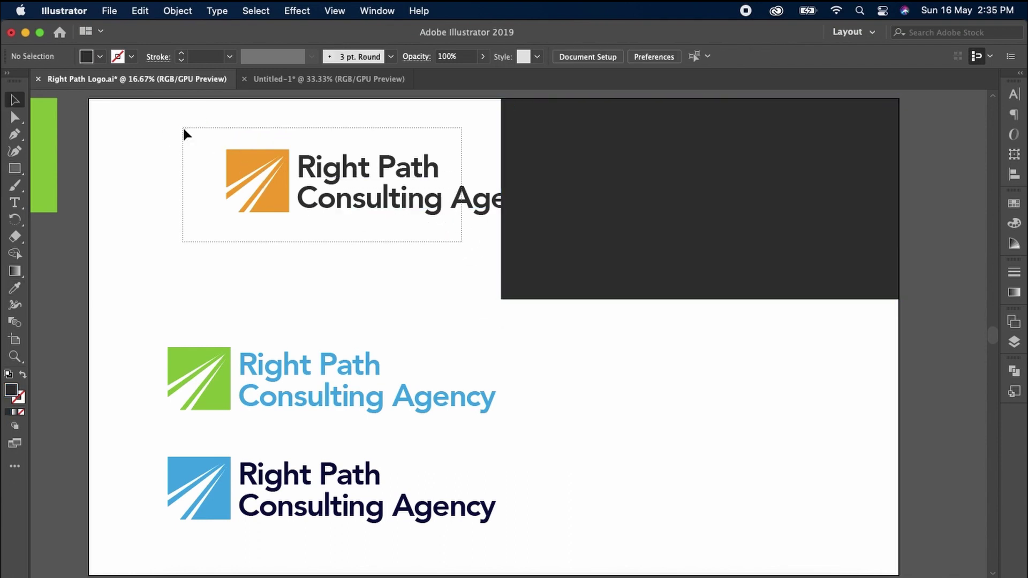
pyautogui.moveTo(332, 200); pyautogui.dragTo(641, 213)
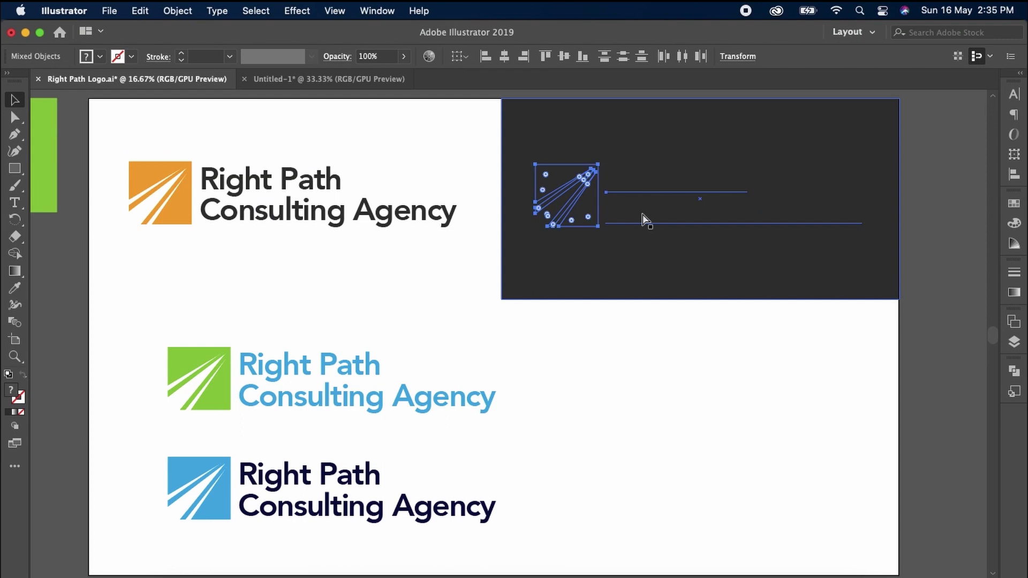
pyautogui.click(647, 348)
# Step: Fill the title on the dark rectangle with white
pyautogui.click(681, 210)
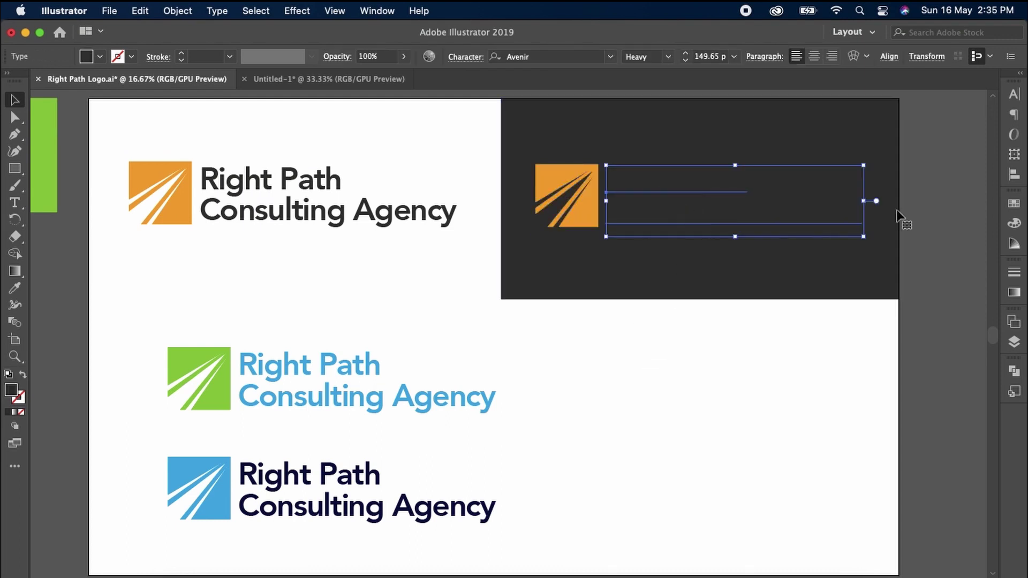
pyautogui.click(1013, 204)
pyautogui.click(854, 243)
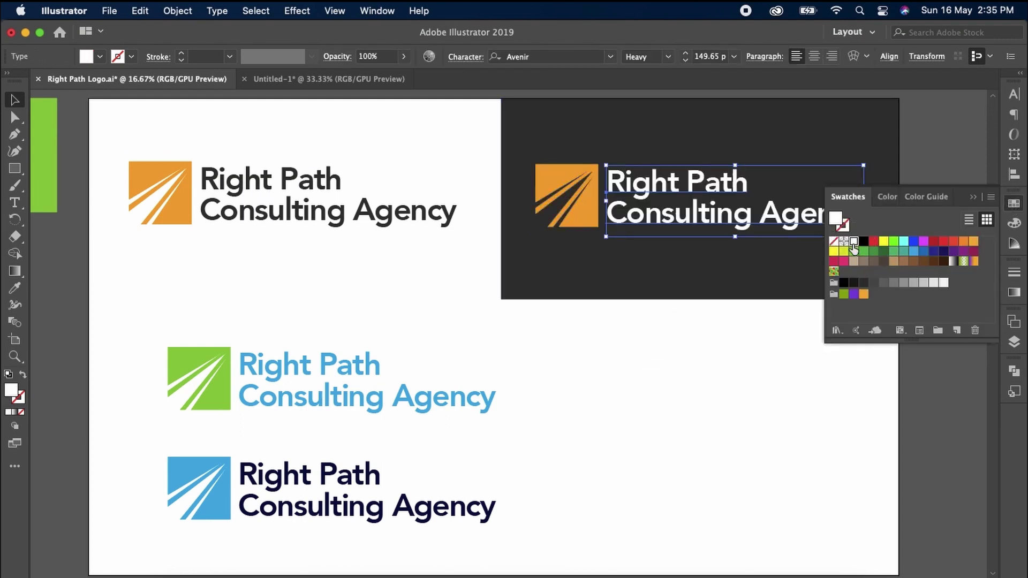
# Step: Duplicate the dark grey rectangle directly below itself and fill the copy with the light blue of the green version's title
pyautogui.click(686, 375)
pyautogui.moveTo(658, 380); pyautogui.dragTo(636, 351)
pyautogui.click(549, 242)
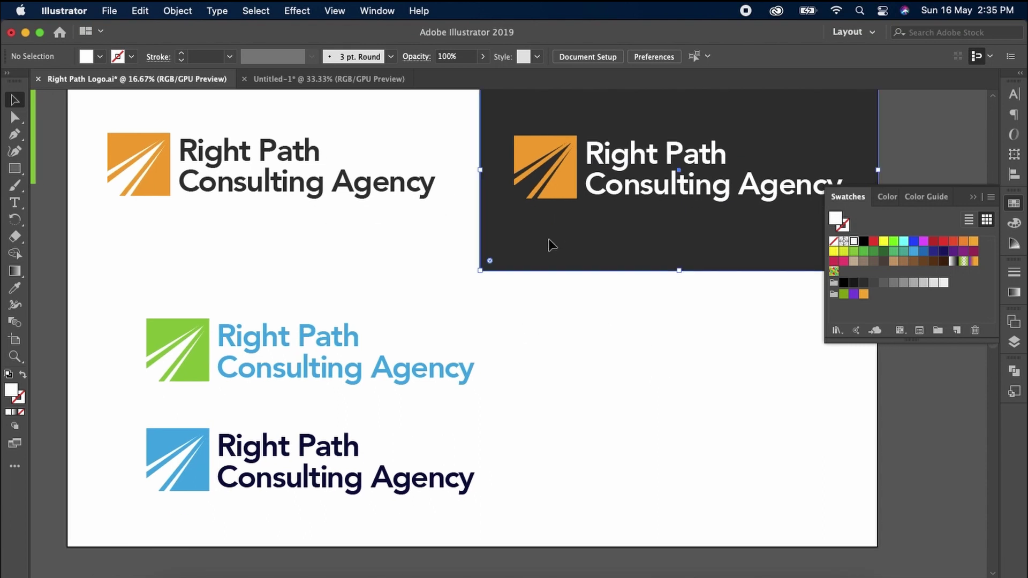
pyautogui.moveTo(567, 253); pyautogui.dragTo(566, 436)
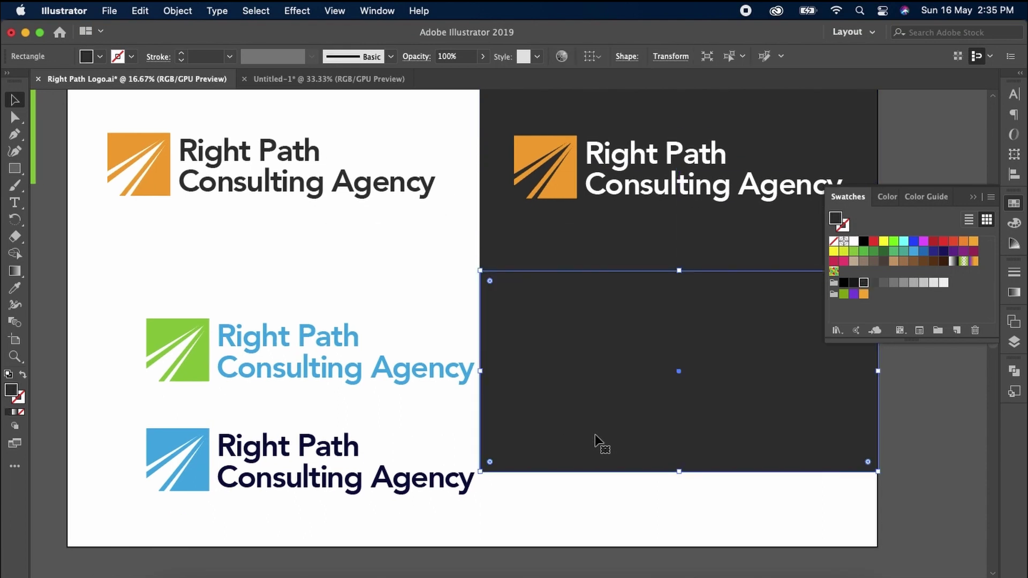
pyautogui.click(282, 362)
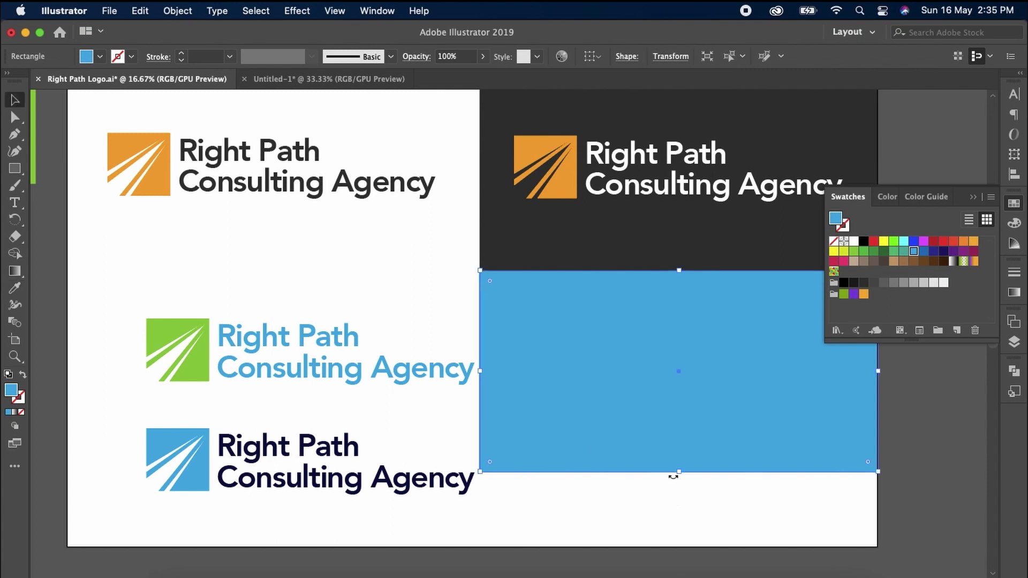
# Step: Shorten the blue and dark grey rectangles from their lower edges and move the blue one up against the dark one
pyautogui.moveTo(679, 476); pyautogui.dragTo(674, 428)
pyautogui.click(638, 259)
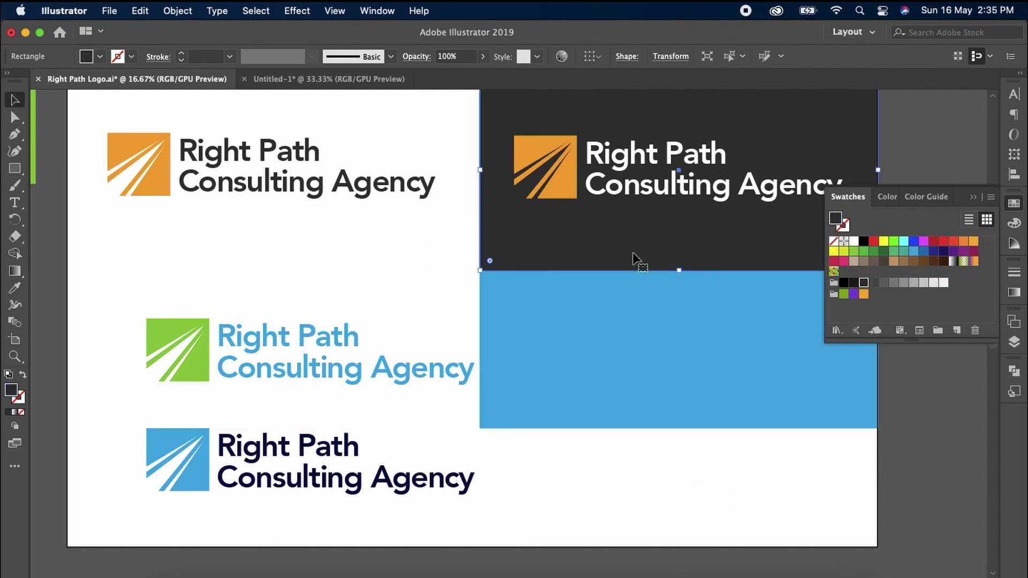
pyautogui.moveTo(677, 276); pyautogui.dragTo(670, 254)
pyautogui.click(681, 356)
pyautogui.moveTo(681, 355); pyautogui.dragTo(683, 338)
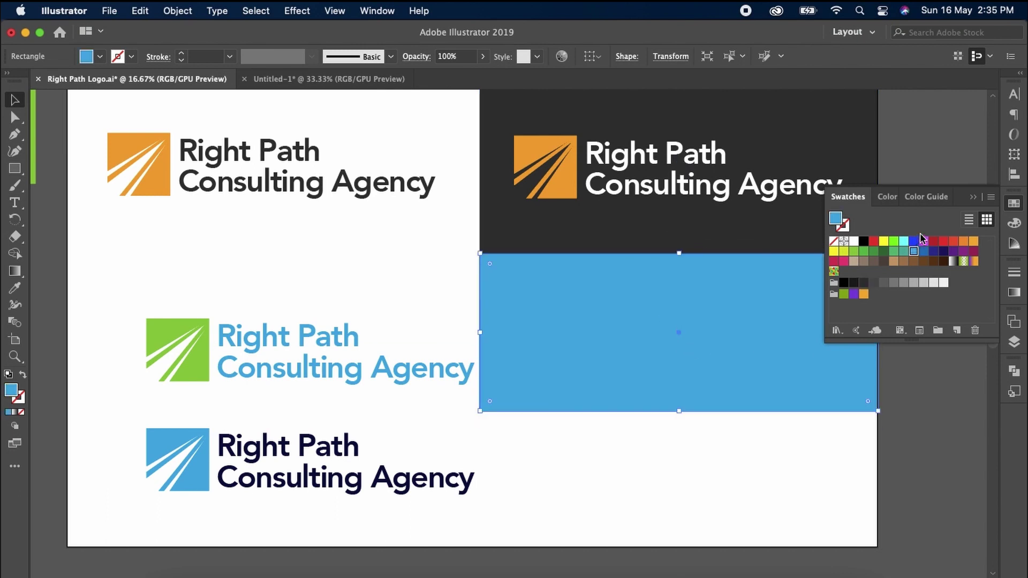
# Step: Place a duplicate of the green logo version on the blue rectangle and shift the original up and left under the orange version
pyautogui.click(975, 199)
pyautogui.hscroll(-4, 562, 384)
pyautogui.moveTo(400, 372); pyautogui.dragTo(199, 303)
pyautogui.moveTo(301, 356); pyautogui.dragTo(733, 351)
pyautogui.click(382, 416)
pyautogui.click(268, 349)
pyautogui.keyDown('shift'); pyautogui.click(362, 379); pyautogui.keyUp('shift')
pyautogui.click(688, 490)
# Step: Fill the title on the blue rectangle with white
pyautogui.click(704, 349)
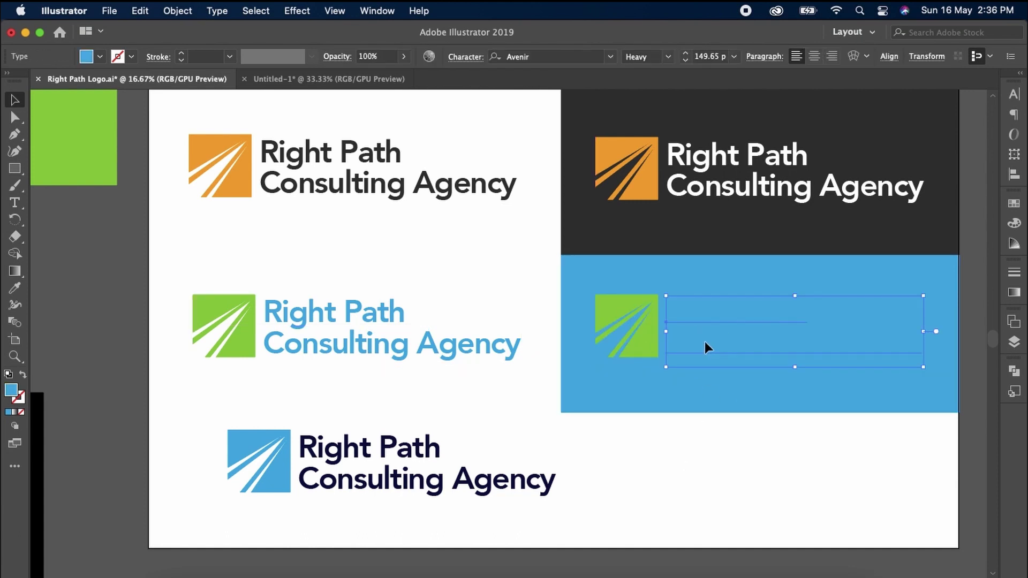
pyautogui.press('i')
pyautogui.click(712, 440)
pyautogui.press('v')
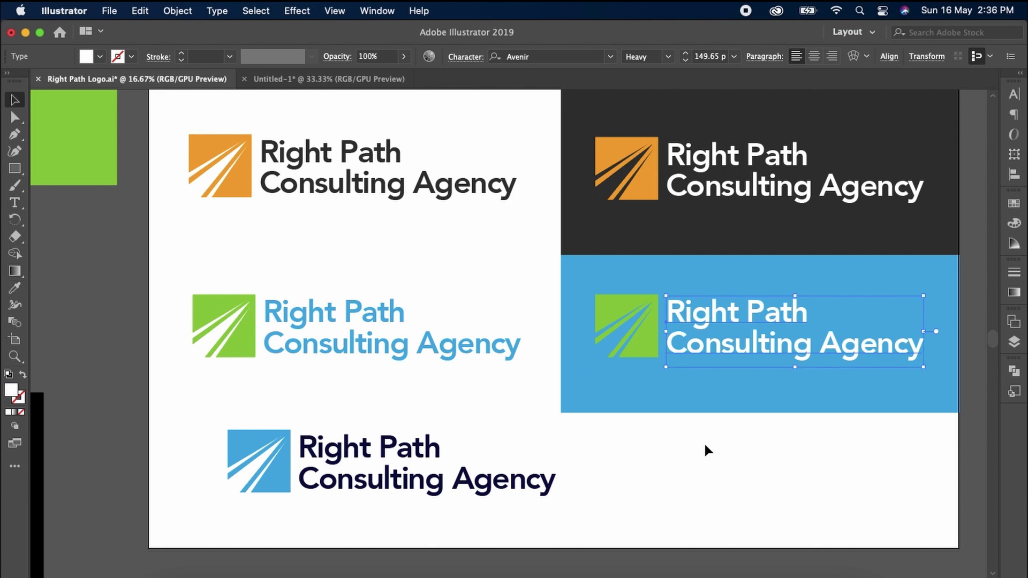
pyautogui.click(691, 428)
pyautogui.click(681, 410)
pyautogui.hscroll(2, 696, 409)
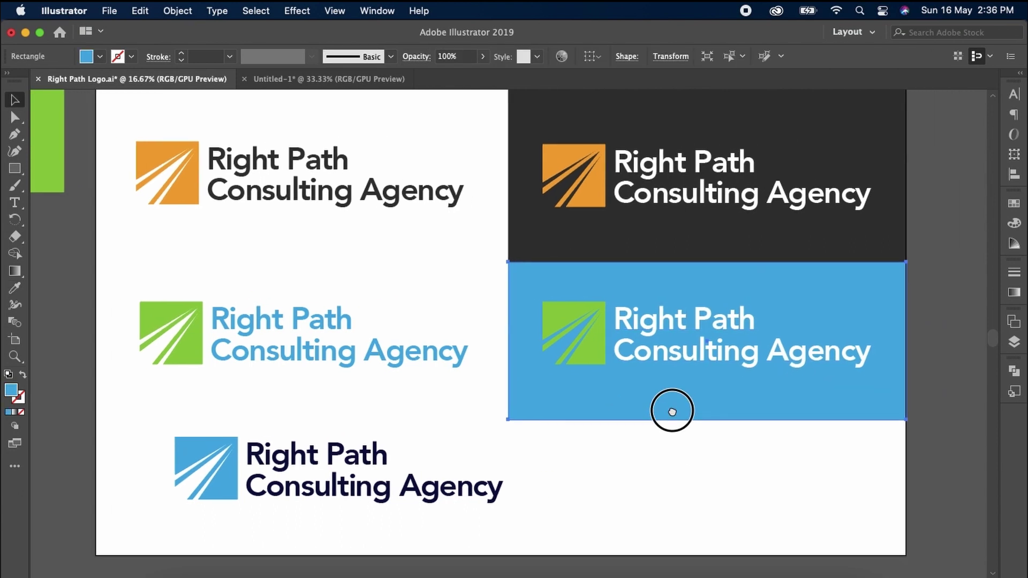
pyautogui.click(590, 359)
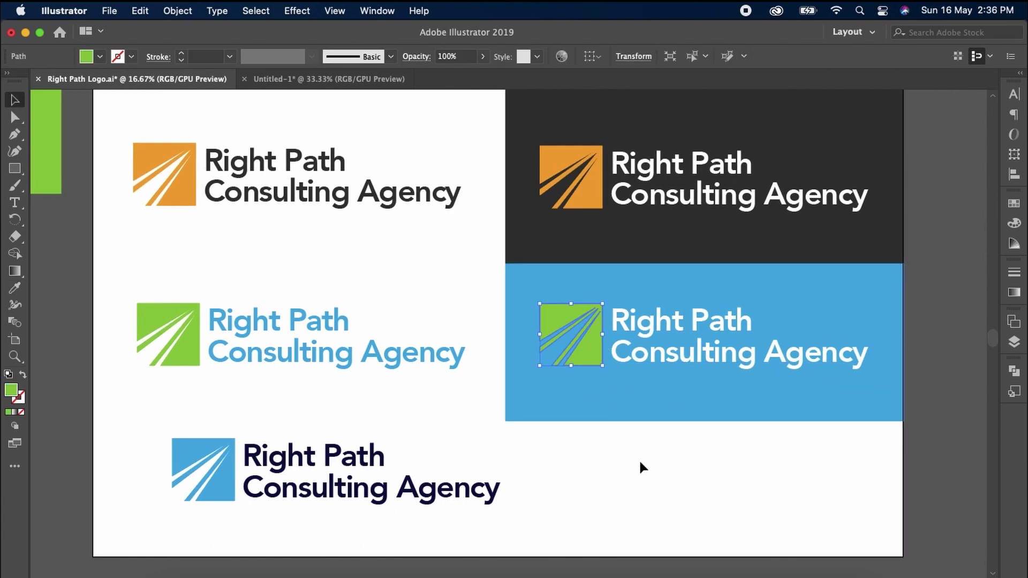
# Step: Move the blue logo version slightly down and left to line up beneath the green version
pyautogui.scroll(-1, 640, 469)
pyautogui.hscroll(-1, 640, 468)
pyautogui.moveTo(379, 503); pyautogui.dragTo(186, 404)
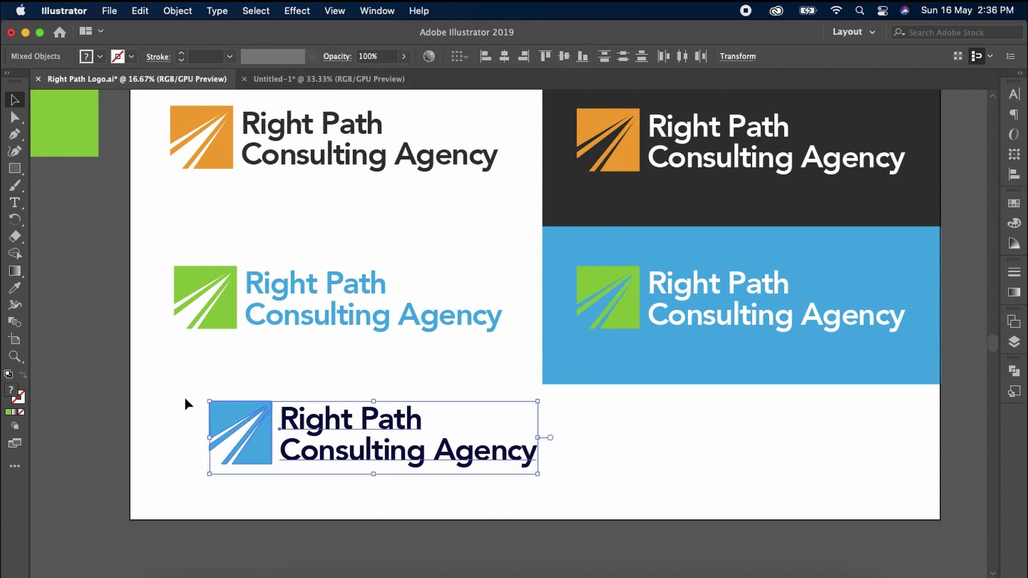
pyautogui.moveTo(341, 454); pyautogui.dragTo(310, 471)
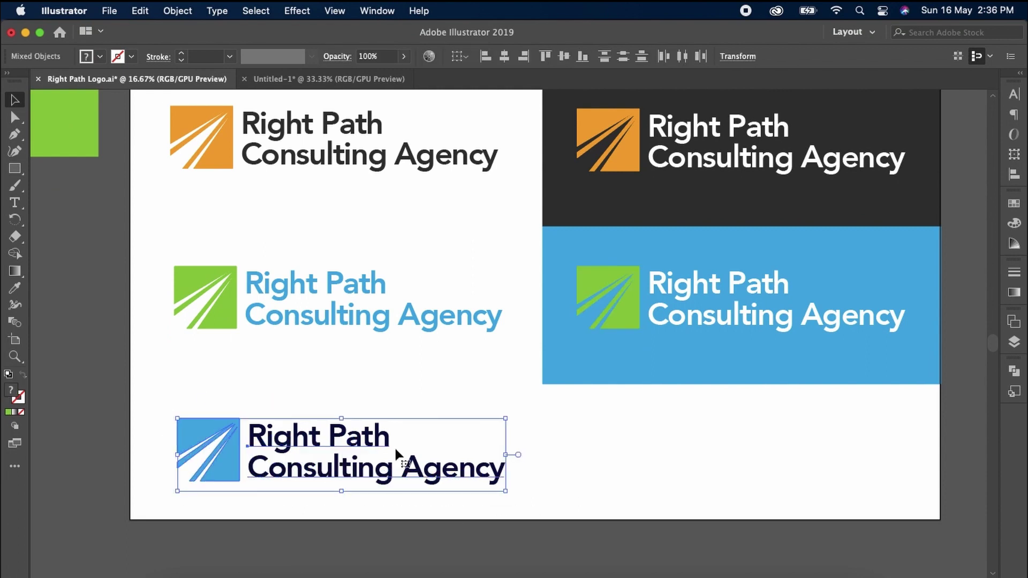
pyautogui.click(313, 407)
# Step: Extend the artboard's lower edge to a height of about 2444 px
pyautogui.scroll(-1, 187, 386)
pyautogui.hscroll(1, 188, 385)
pyautogui.click(15, 345)
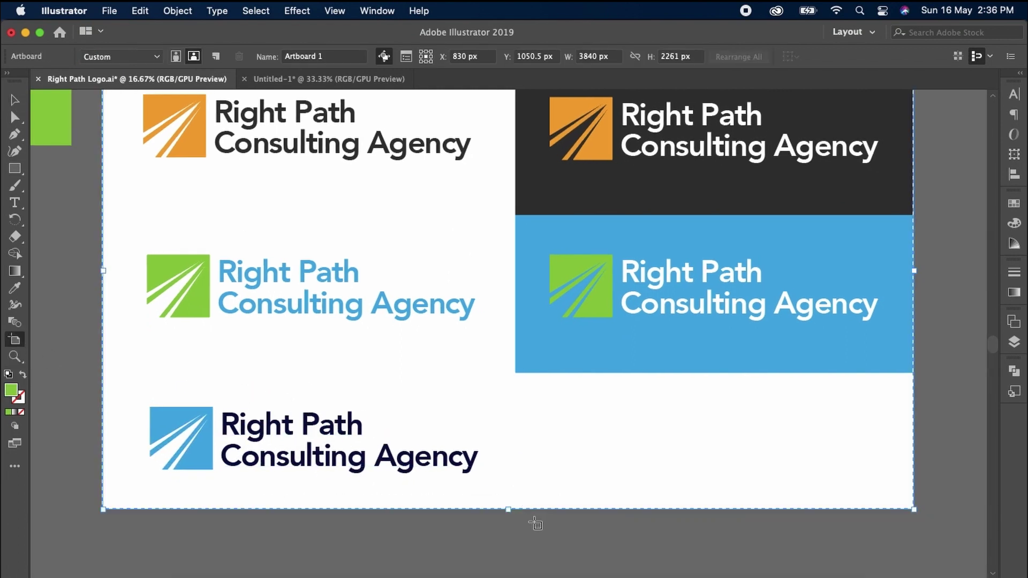
pyautogui.moveTo(508, 513); pyautogui.dragTo(505, 546)
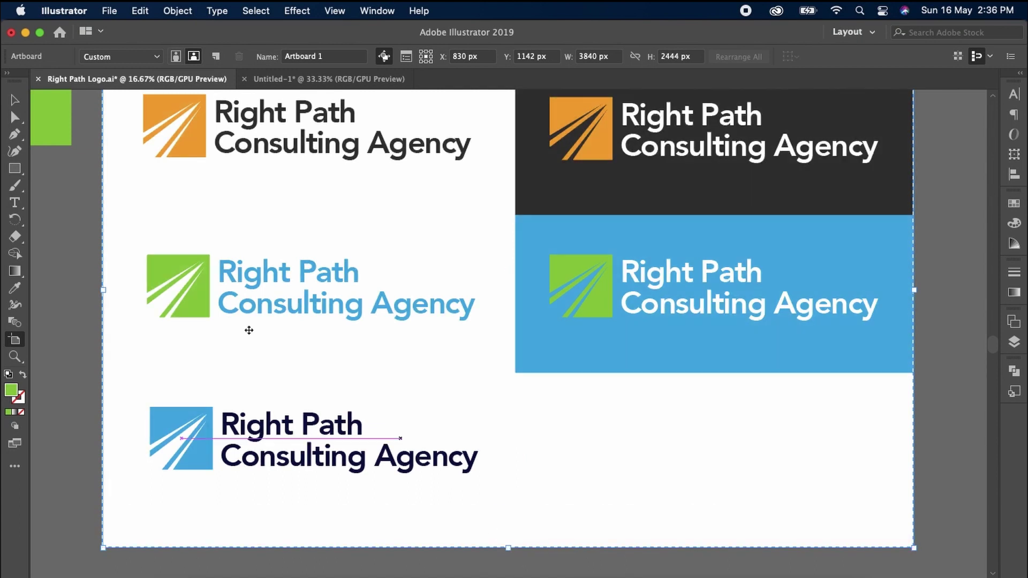
pyautogui.click(15, 100)
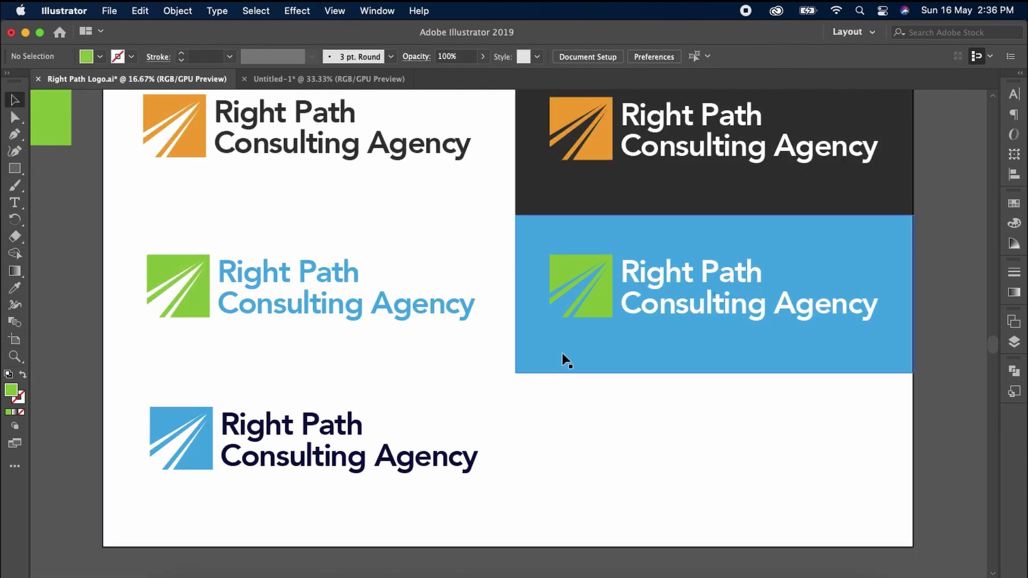
# Step: Duplicate the blue rectangle below itself, stretch it to the artboard's lower edge and fill it with the blue version's navy title colour
pyautogui.moveTo(583, 354)
pyautogui.mouseDown()
pyautogui.moveTo(572, 509)
pyautogui.moveTo(581, 513)
pyautogui.mouseUp()
pyautogui.moveTo(718, 535); pyautogui.dragTo(716, 547)
pyautogui.press('i')
pyautogui.click(354, 449)
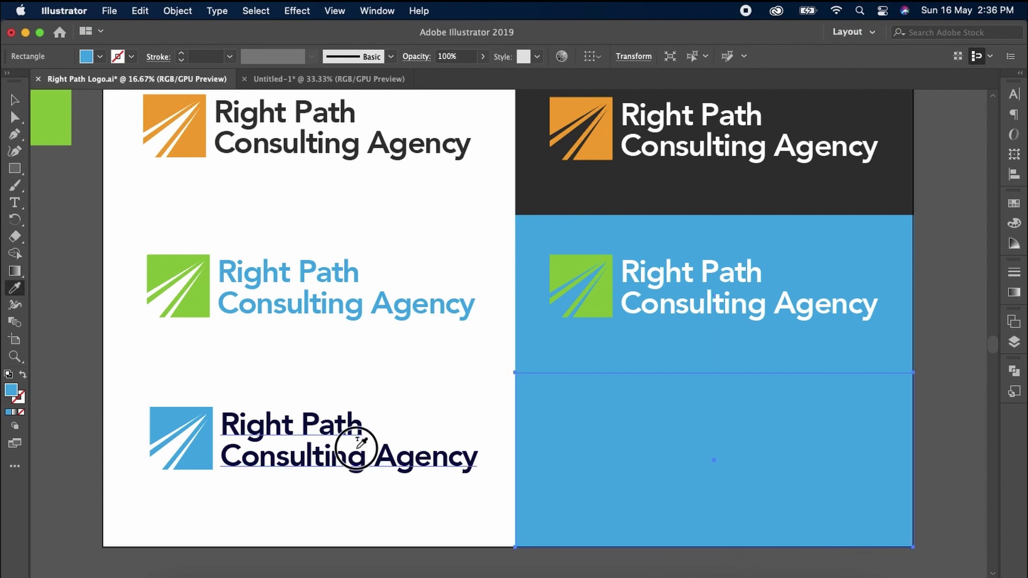
pyautogui.press('v')
# Step: Nudge the blue logo version down and place a duplicate of it on the navy rectangle
pyautogui.moveTo(428, 374); pyautogui.dragTo(148, 490)
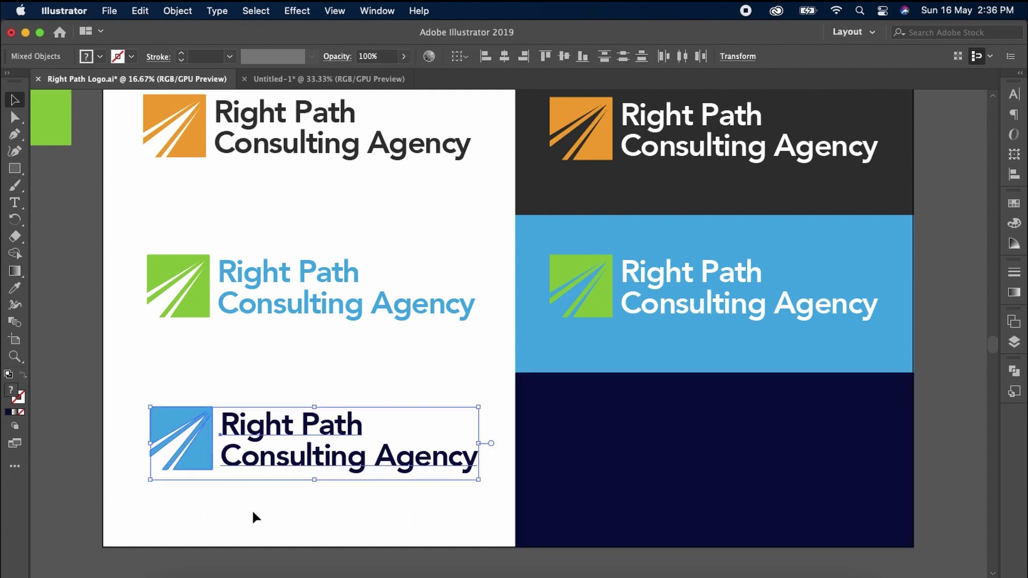
pyautogui.press('Down')
pyautogui.press('Down')
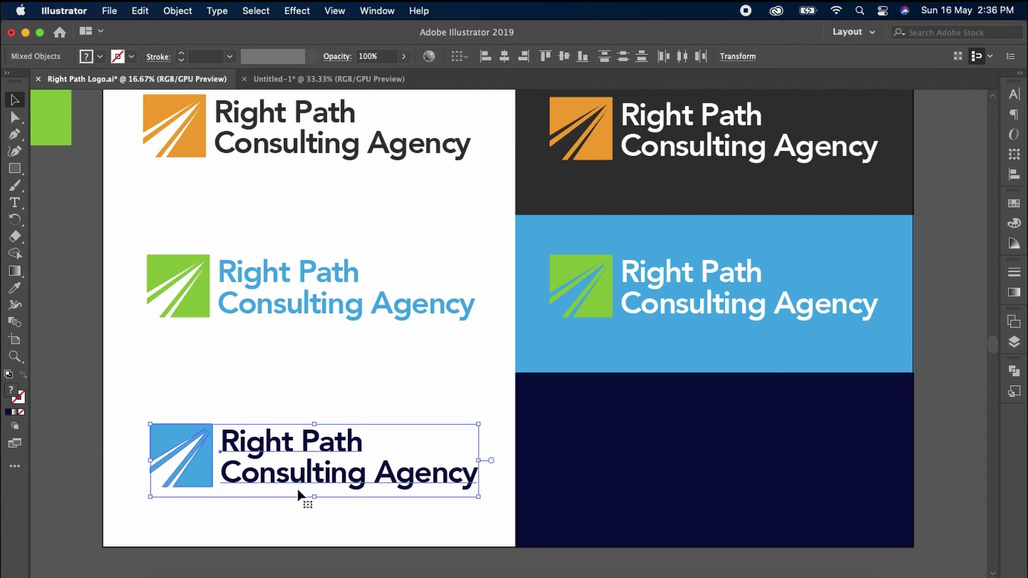
pyautogui.moveTo(289, 482); pyautogui.dragTo(682, 486)
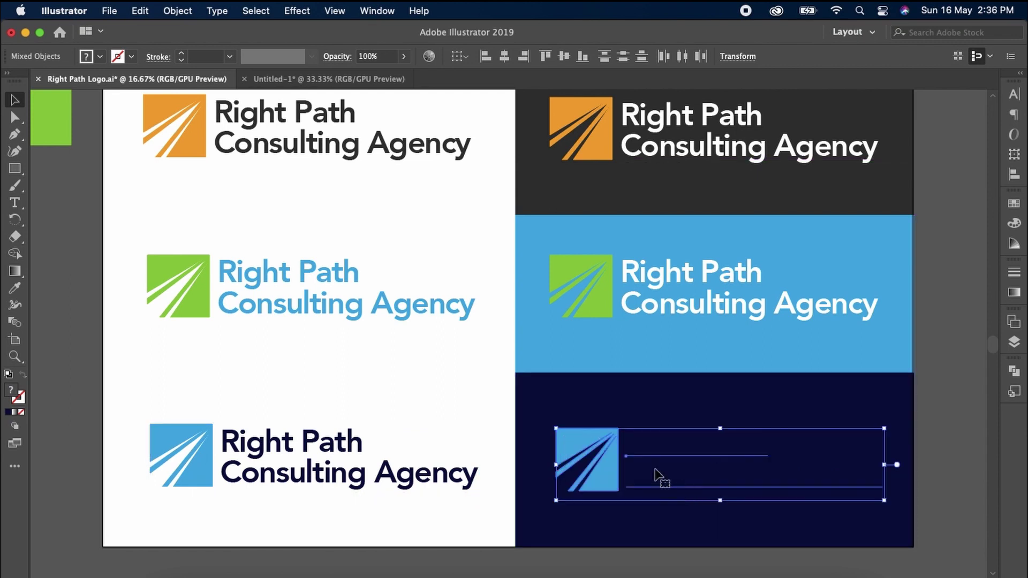
# Step: Fill the title on the navy rectangle with white
pyautogui.click(666, 487)
pyautogui.press('i')
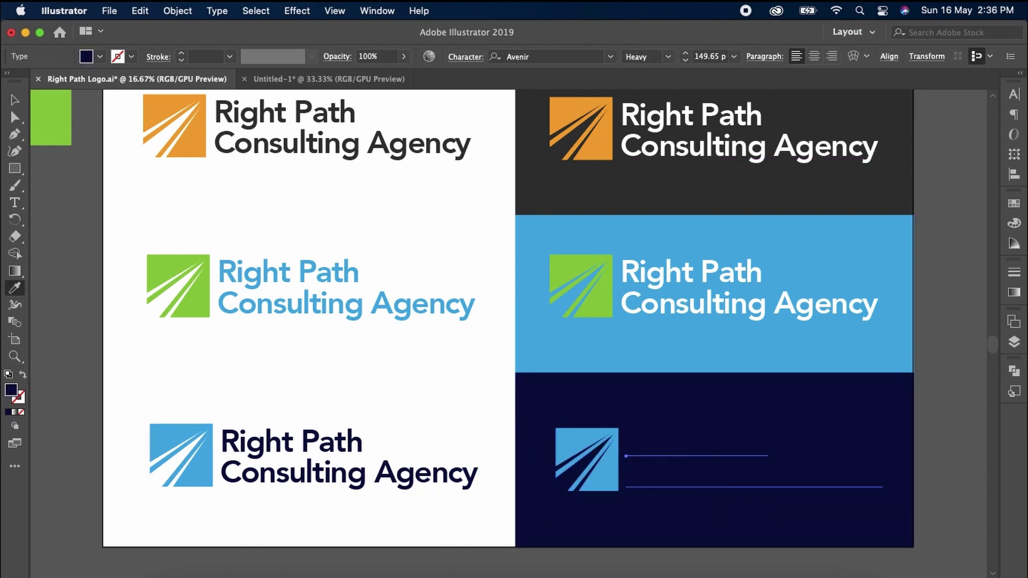
pyautogui.click(478, 386)
pyautogui.press('v')
pyautogui.moveTo(454, 334); pyautogui.dragTo(489, 394)
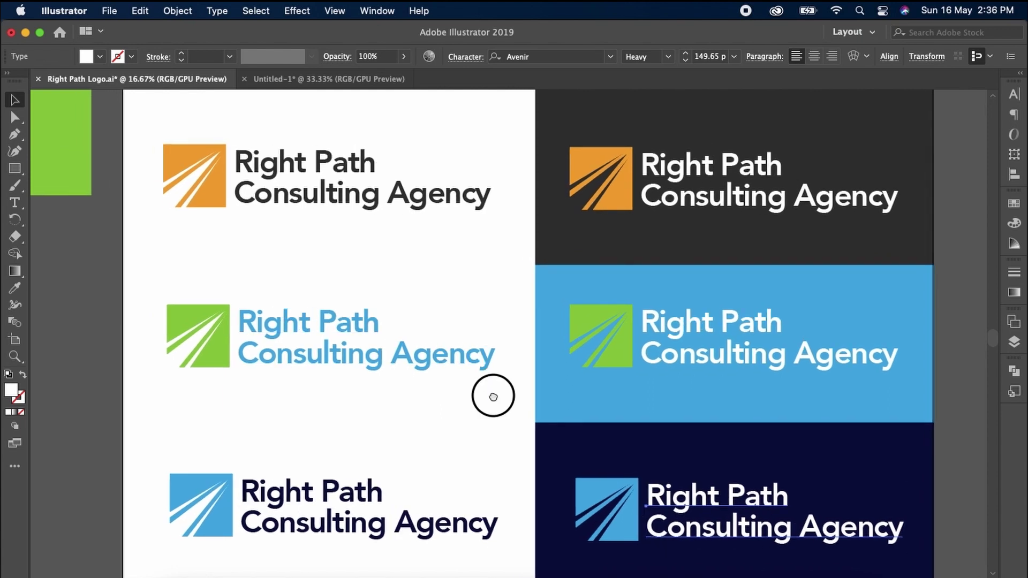
pyautogui.click(498, 431)
pyautogui.moveTo(498, 432); pyautogui.dragTo(484, 426)
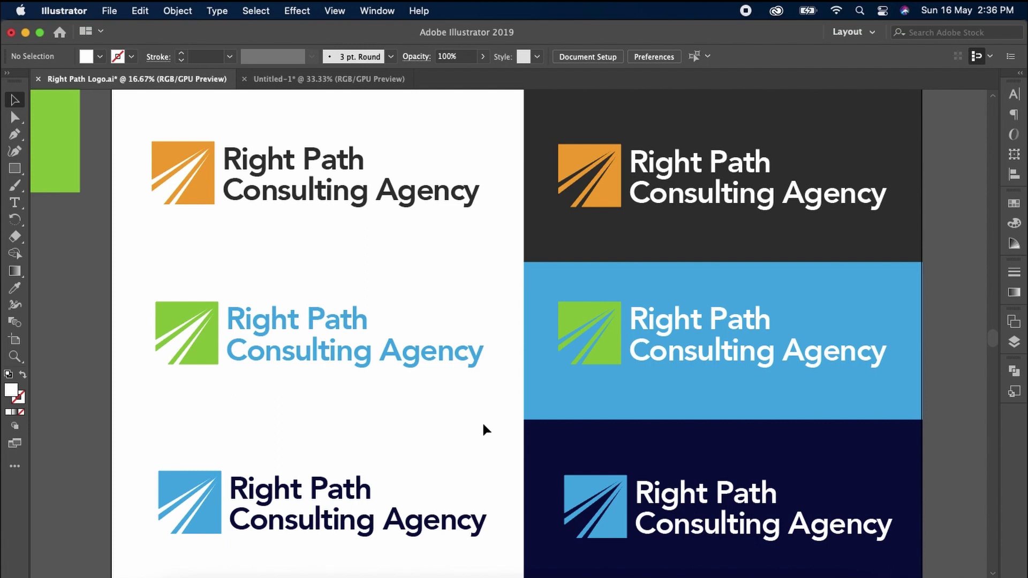
# Step: Add the text label "1" just left of the orange logo version on white
pyautogui.click(20, 205)
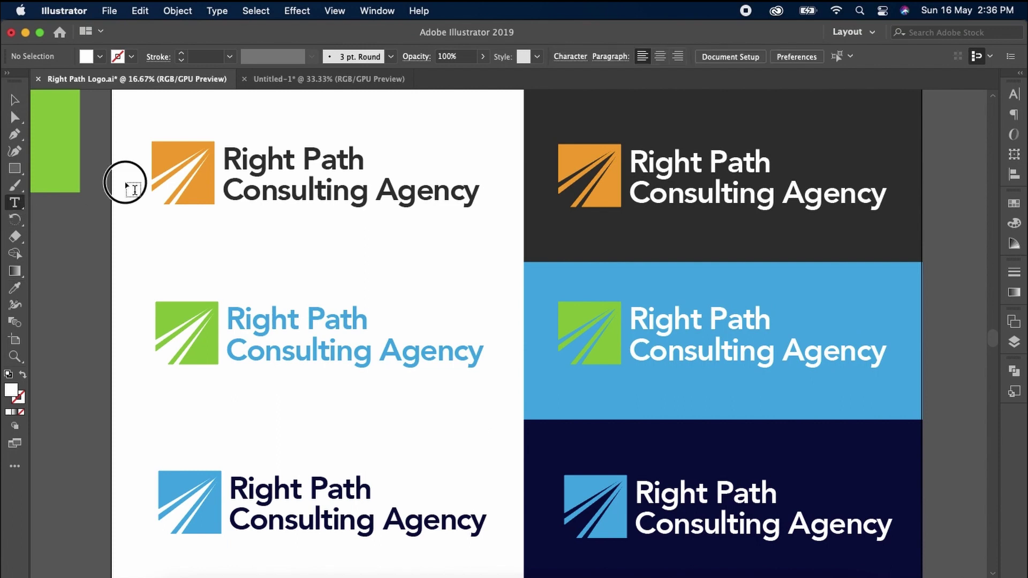
pyautogui.click(127, 182)
pyautogui.write('1')
pyautogui.click(13, 101)
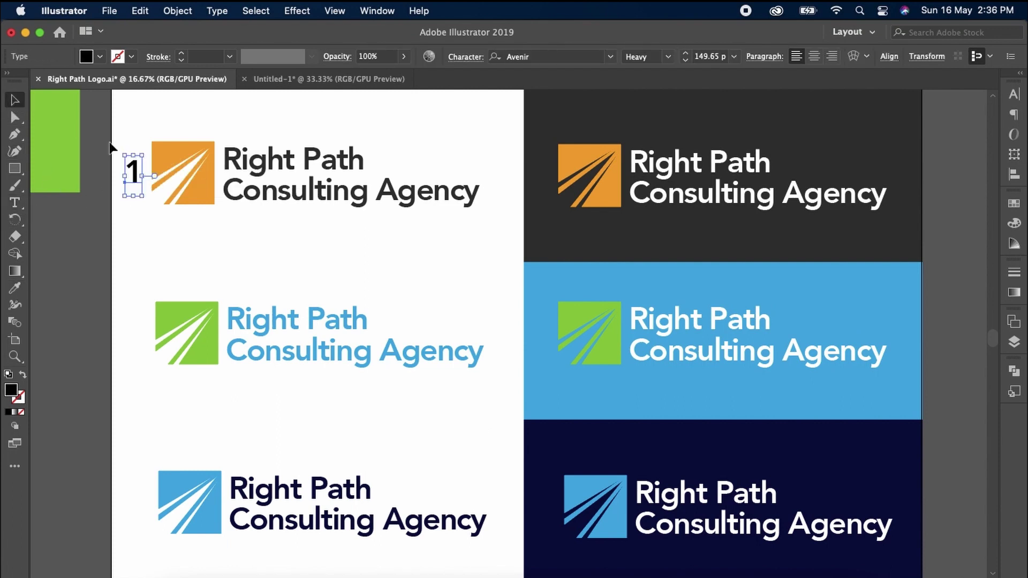
# Step: Duplicate the number label beside the green logo version and change the copy to "2"
pyautogui.moveTo(134, 170); pyautogui.dragTo(128, 329)
pyautogui.doubleClick(127, 328)
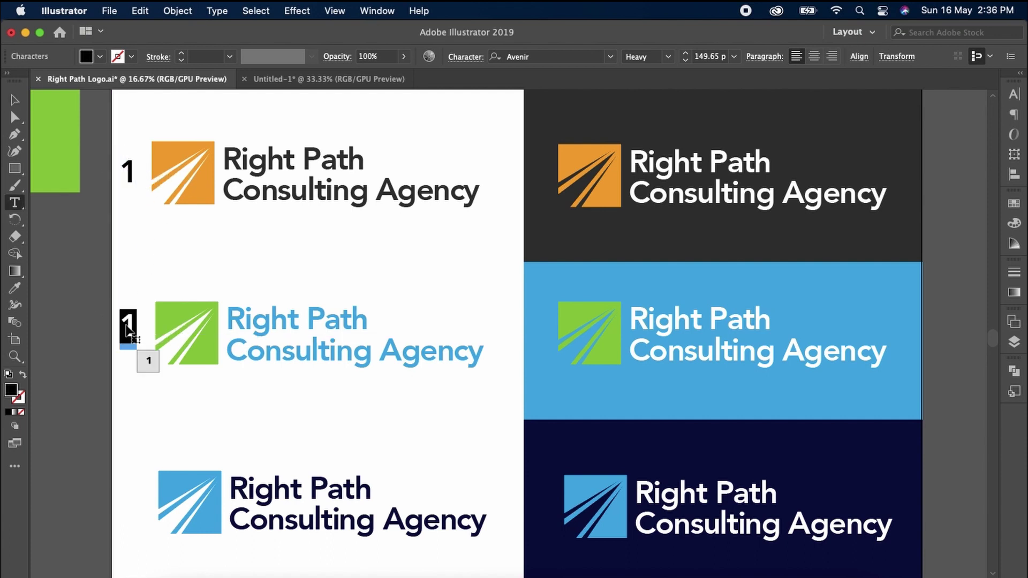
pyautogui.write('2')
pyautogui.press('Escape')
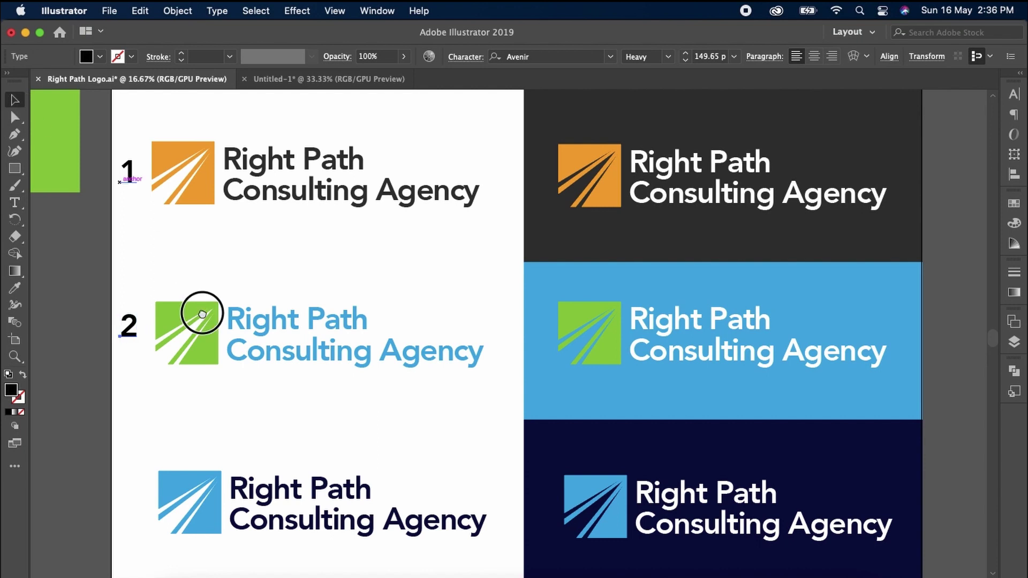
# Step: Duplicate the "2" label beside the blue logo version and change the copy to "3"
pyautogui.scroll(-3, 195, 310)
pyautogui.hscroll(-1, 195, 310)
pyautogui.moveTo(163, 255); pyautogui.dragTo(165, 420)
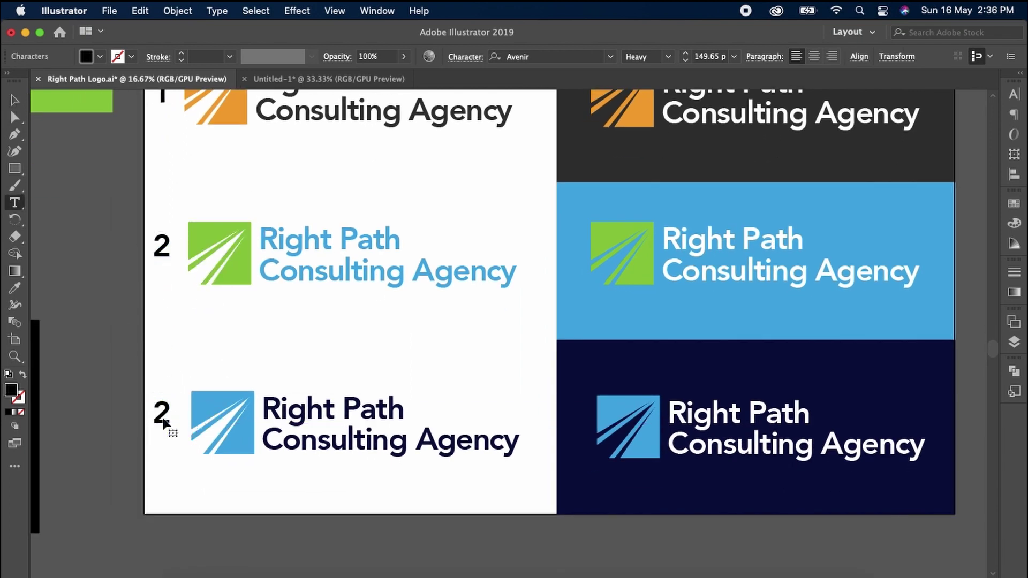
pyautogui.doubleClick(163, 423)
pyautogui.write('3')
pyautogui.click(16, 105)
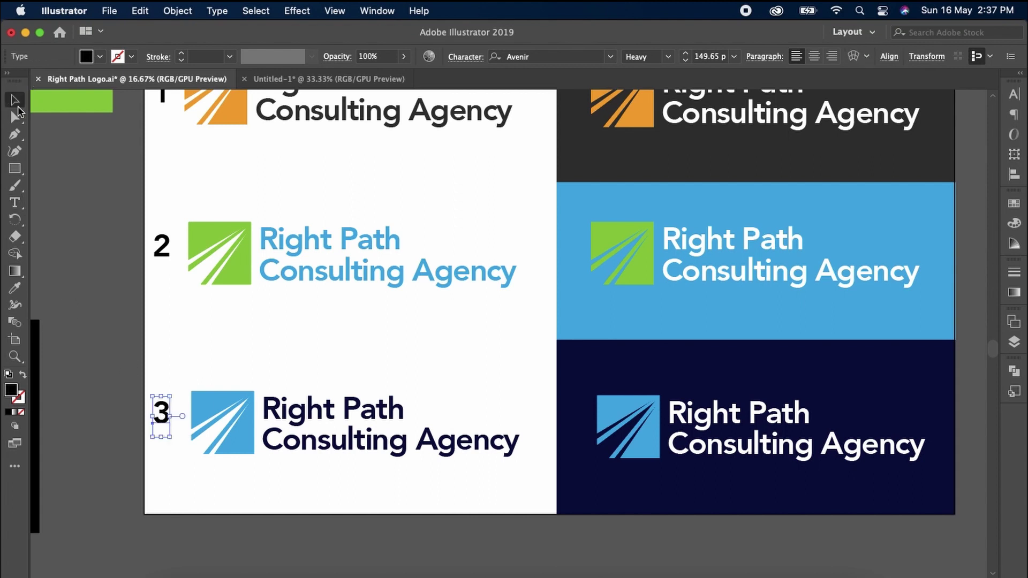
# Step: Delete the spare colour squares, loose logo marks and black test panel lying left of the artboard
pyautogui.moveTo(243, 337); pyautogui.dragTo(309, 384)
pyautogui.scroll(-2, 289, 392)
pyautogui.moveTo(214, 425); pyautogui.dragTo(341, 450)
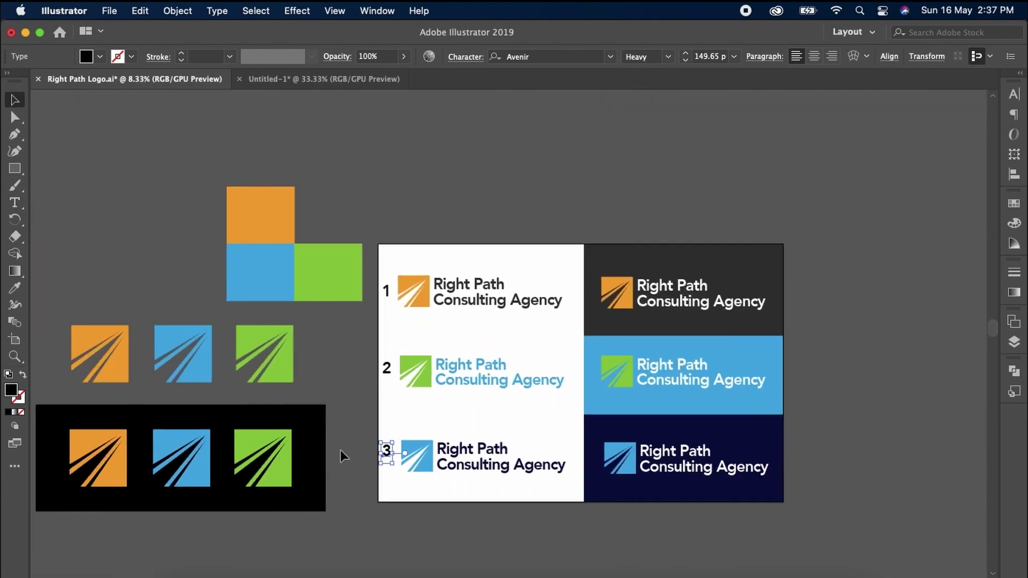
pyautogui.moveTo(98, 291); pyautogui.dragTo(63, 199)
pyautogui.press('Delete')
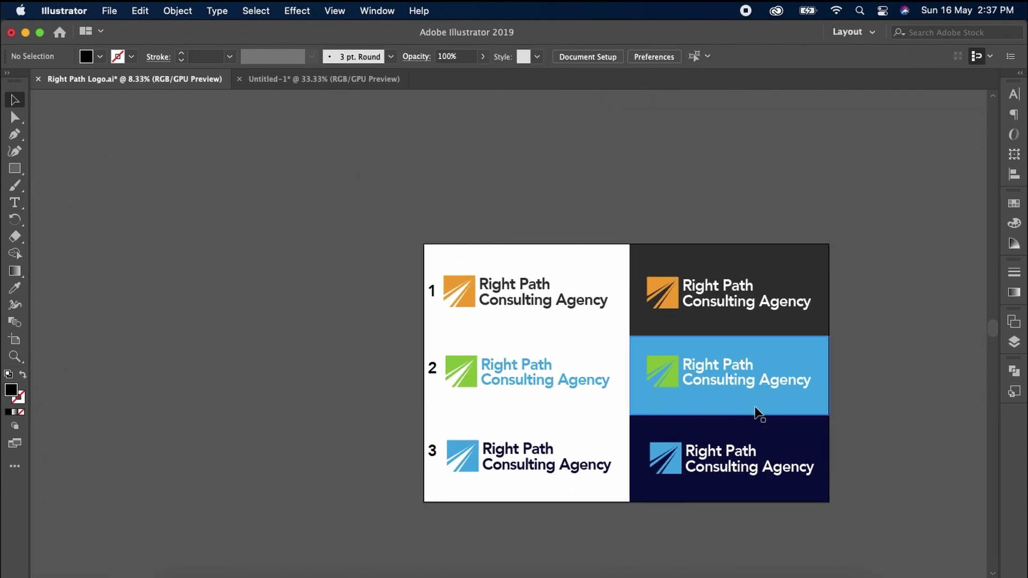
pyautogui.scroll(2, 736, 395)
pyautogui.moveTo(643, 415); pyautogui.dragTo(656, 417)
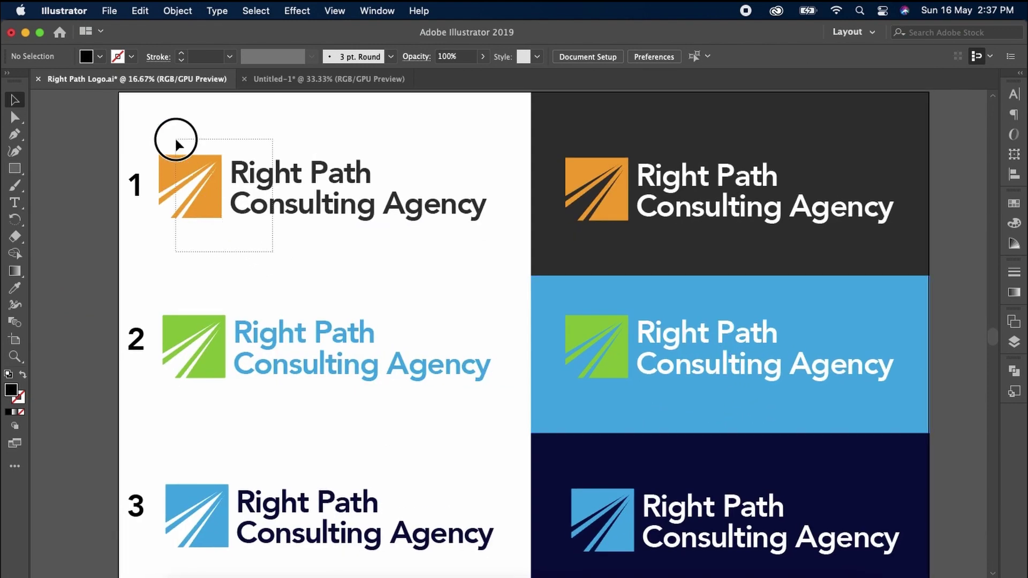
pyautogui.moveTo(175, 135); pyautogui.dragTo(256, 257)
pyautogui.click(255, 257)
pyautogui.click(203, 202)
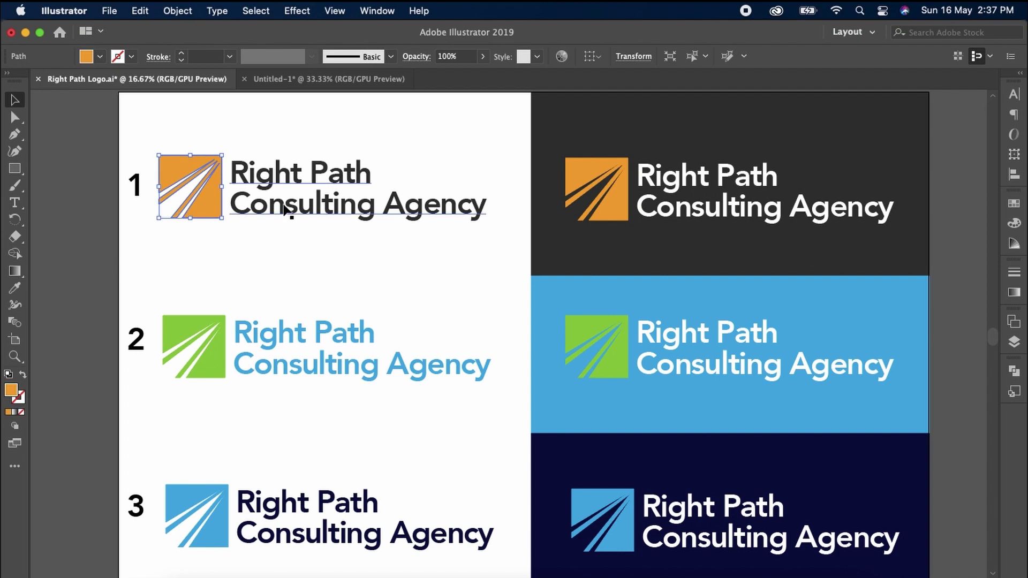
pyautogui.keyDown('shift'); pyautogui.click(287, 203); pyautogui.keyUp('shift')
pyautogui.click(348, 265)
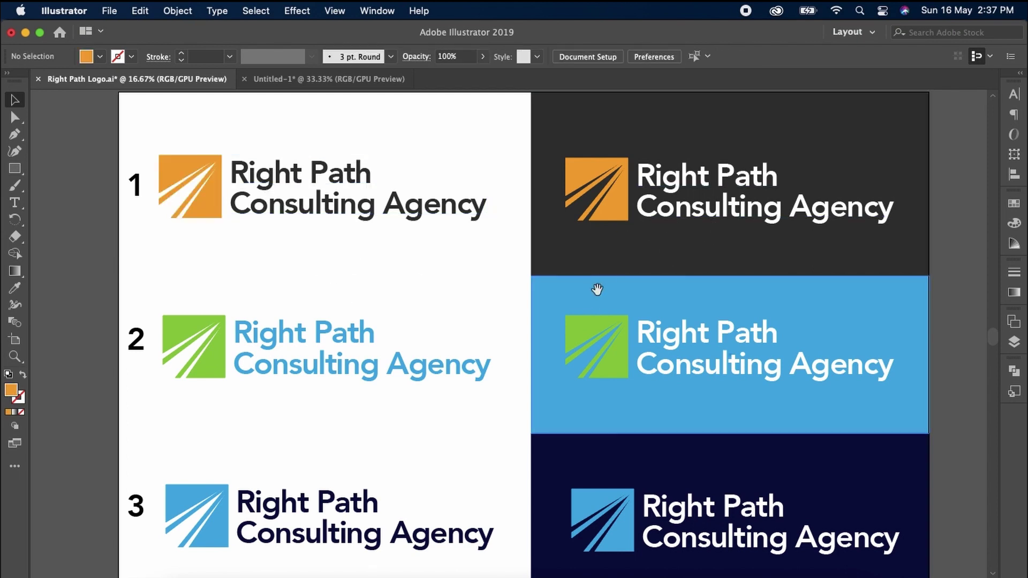
pyautogui.scroll(-2, 551, 292)
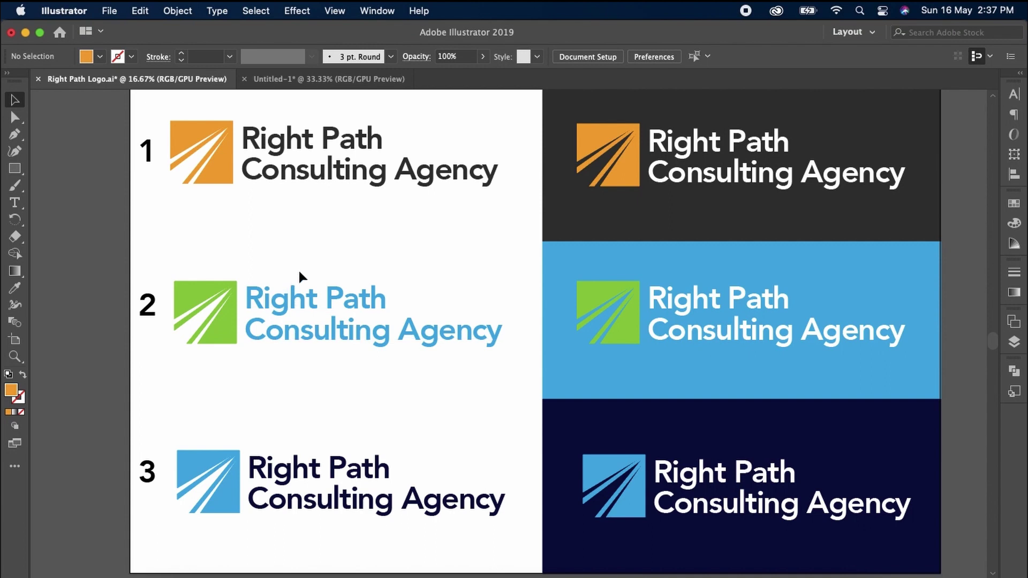
pyautogui.moveTo(299, 273); pyautogui.dragTo(201, 363)
pyautogui.click(252, 383)
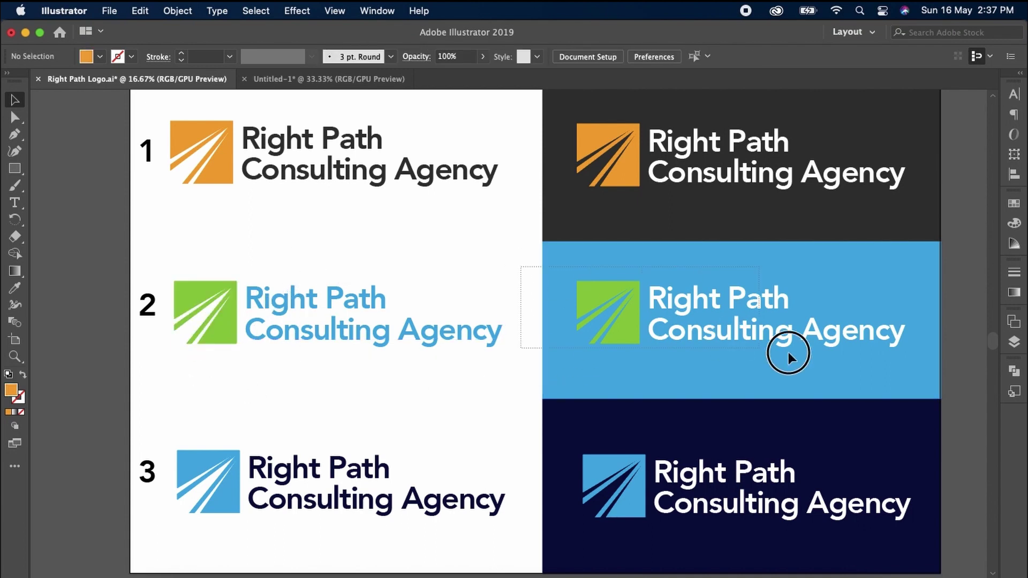
pyautogui.moveTo(833, 362); pyautogui.dragTo(445, 370)
# Step: Nudge the row 2 label and both green logo versions slightly down, leaving the blue rectangle in place
pyautogui.moveTo(132, 271); pyautogui.dragTo(776, 369)
pyautogui.keyDown('shift'); pyautogui.click(638, 385); pyautogui.keyUp('shift')
pyautogui.hotkey('shift', 'Down')
pyautogui.hotkey('shift', 'Down')
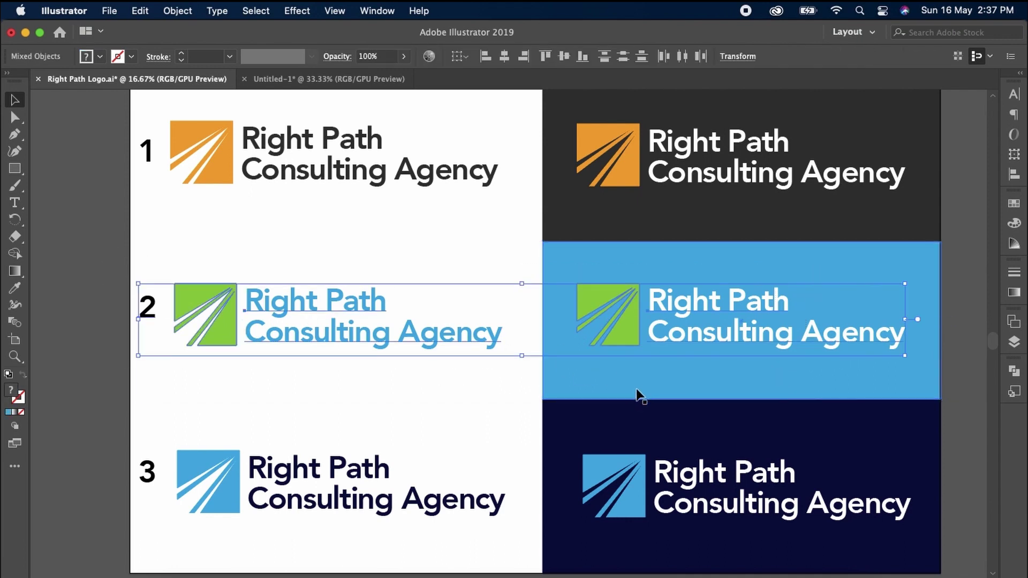
# Step: Nudge the row 2 label and both green logo versions two larger increments further down, then deselect them
pyautogui.hotkey('shift', 'Down')
pyautogui.hotkey('shift', 'Down')
pyautogui.click(458, 401)
pyautogui.scroll(-2, 489, 383)
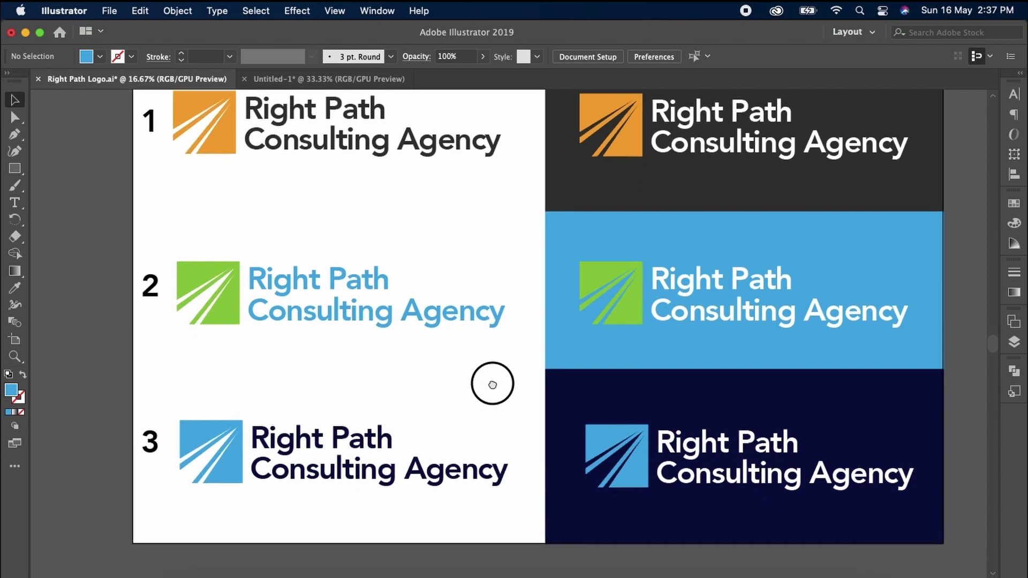
pyautogui.moveTo(149, 396); pyautogui.dragTo(181, 394)
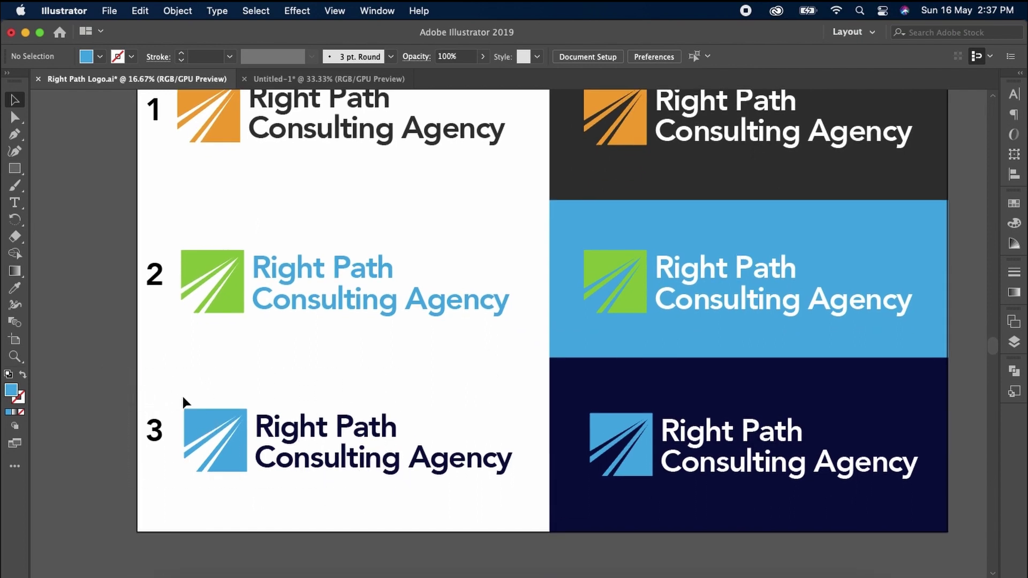
pyautogui.click(289, 476)
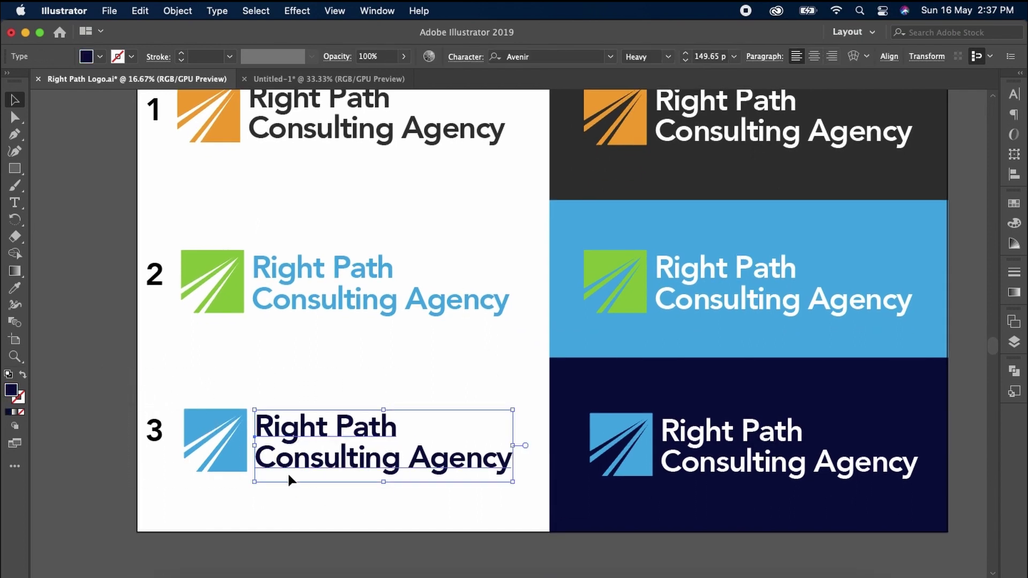
pyautogui.click(309, 499)
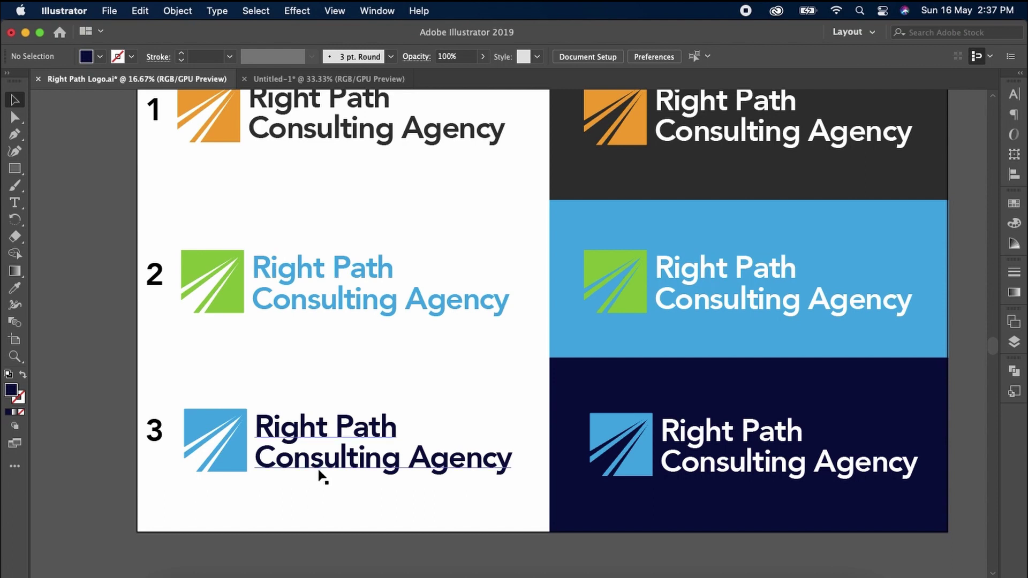
pyautogui.click(299, 468)
pyautogui.click(234, 466)
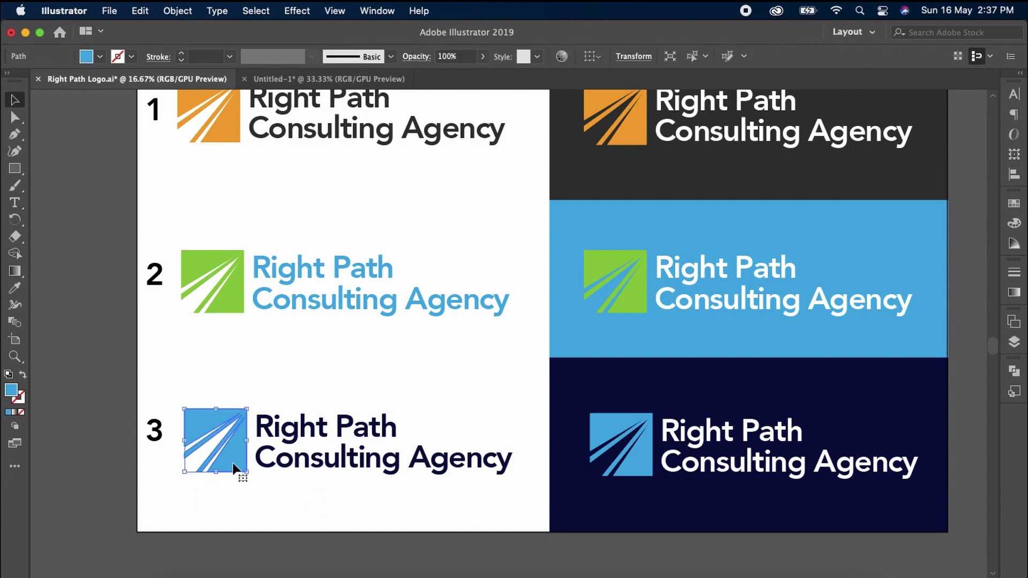
pyautogui.moveTo(372, 504); pyautogui.dragTo(365, 532)
pyautogui.moveTo(366, 399); pyautogui.dragTo(336, 435)
pyautogui.click(379, 263)
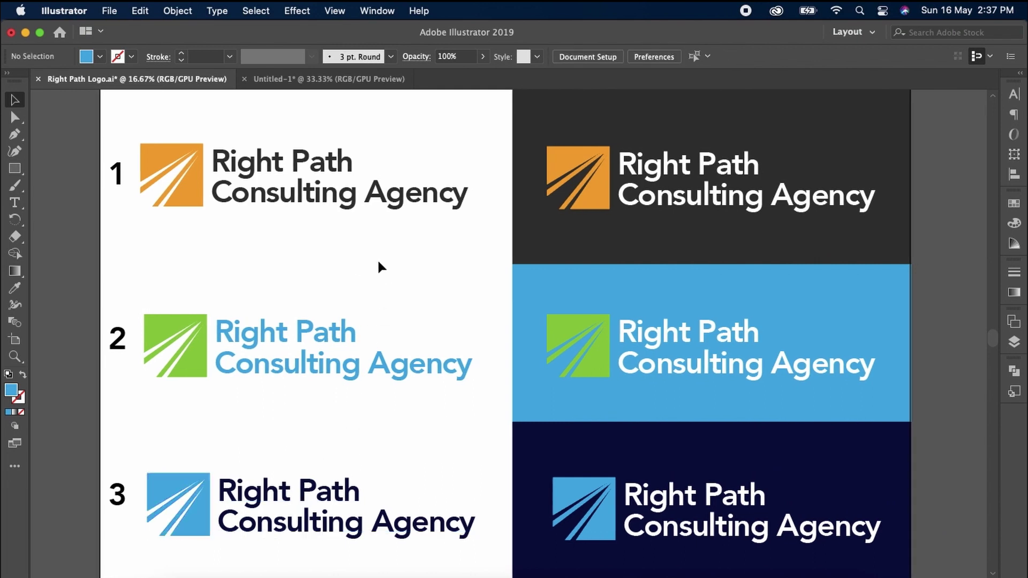